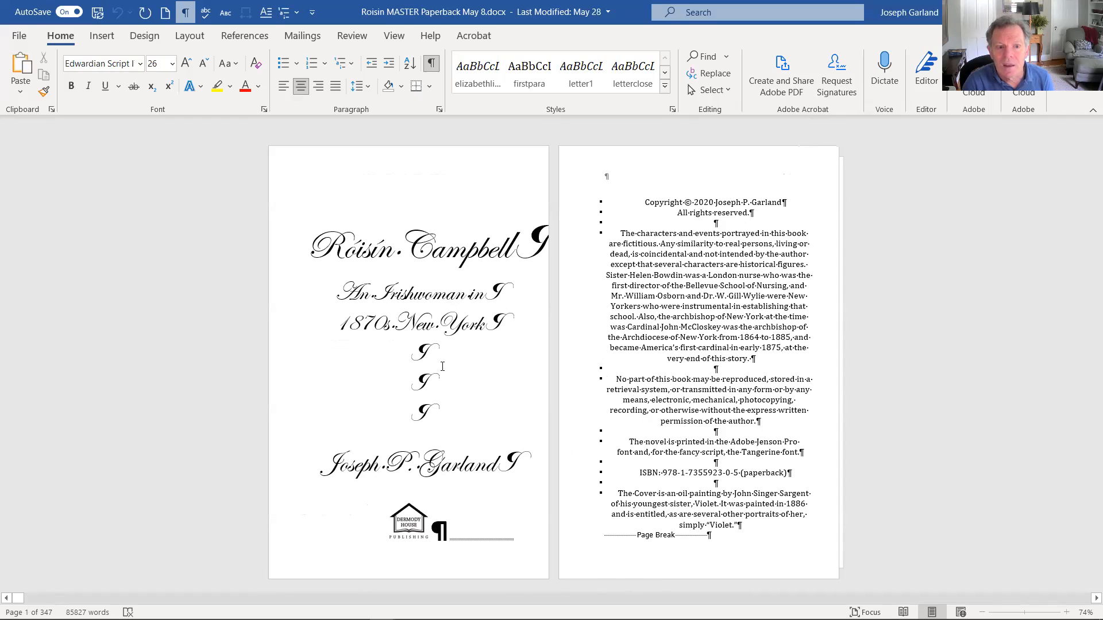
- Look through the finished paperback's title page, copyright page, dedication, contents and first chapter up to the start of "Going to America"
{"action": "scroll", "coordinate": [730, 297], "scroll_direction": "down", "scroll_amount": 1}
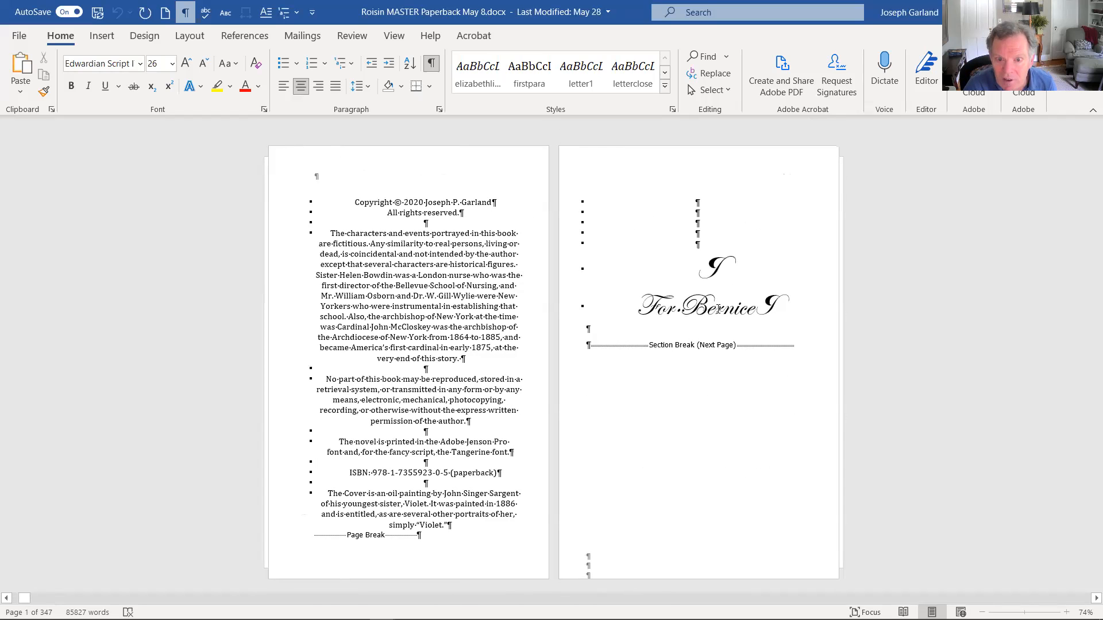
{"action": "scroll", "coordinate": [807, 325], "scroll_direction": "down", "scroll_amount": 1}
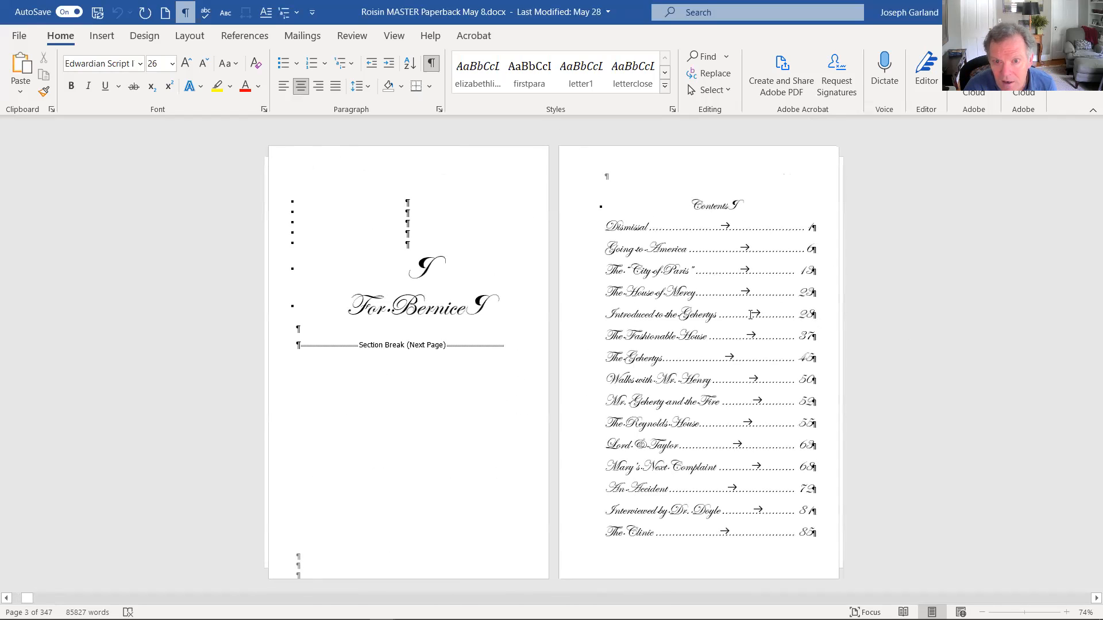
{"action": "scroll", "coordinate": [679, 238], "scroll_direction": "down", "scroll_amount": 1}
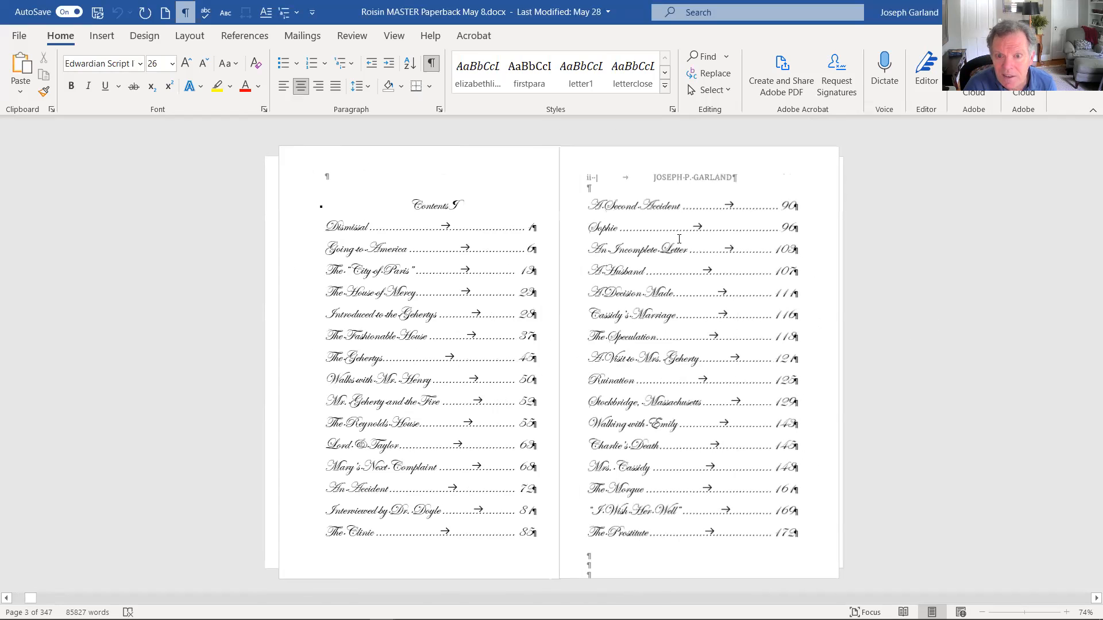
{"action": "scroll", "coordinate": [655, 364], "scroll_direction": "down", "scroll_amount": 5}
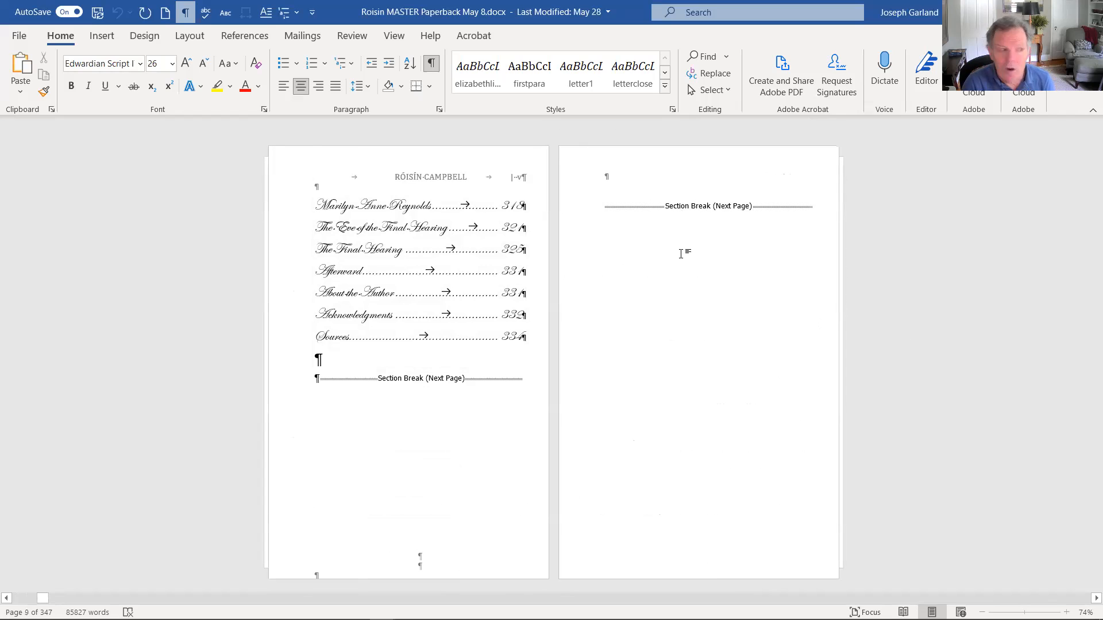
{"action": "scroll", "coordinate": [678, 241], "scroll_direction": "down", "scroll_amount": 1}
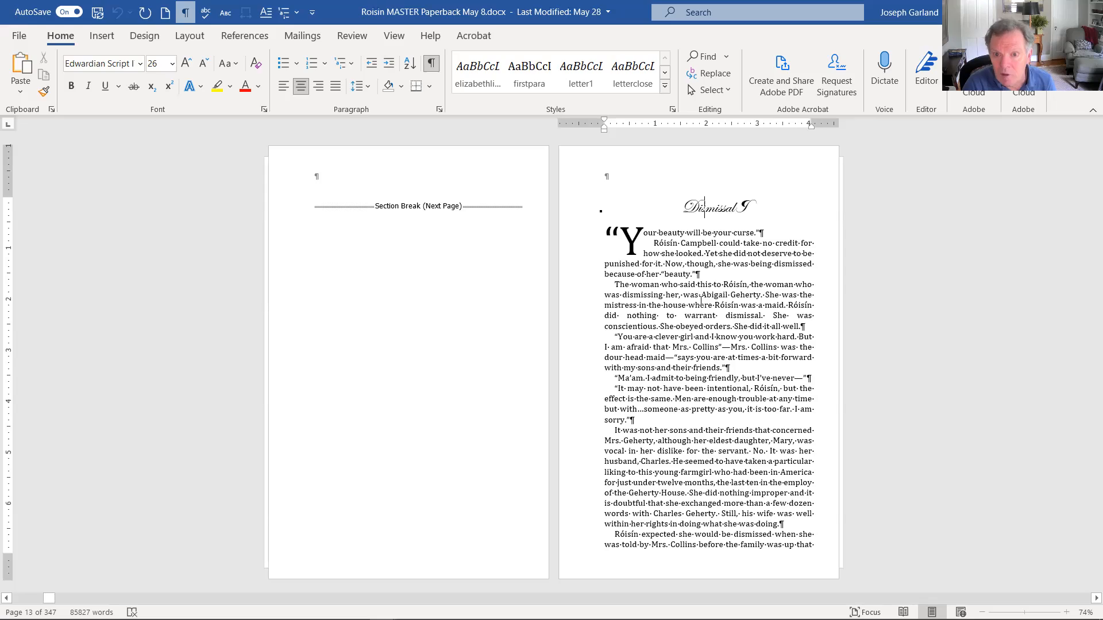
{"action": "scroll", "coordinate": [692, 297], "scroll_direction": "down", "scroll_amount": 2}
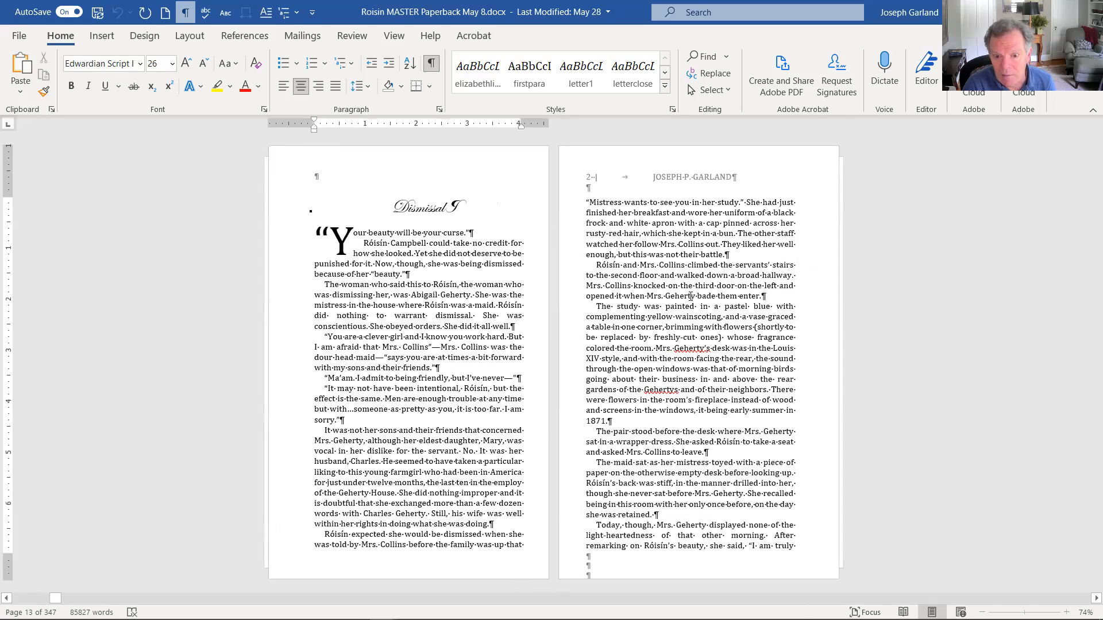
{"action": "scroll", "coordinate": [691, 296], "scroll_direction": "down", "scroll_amount": 2}
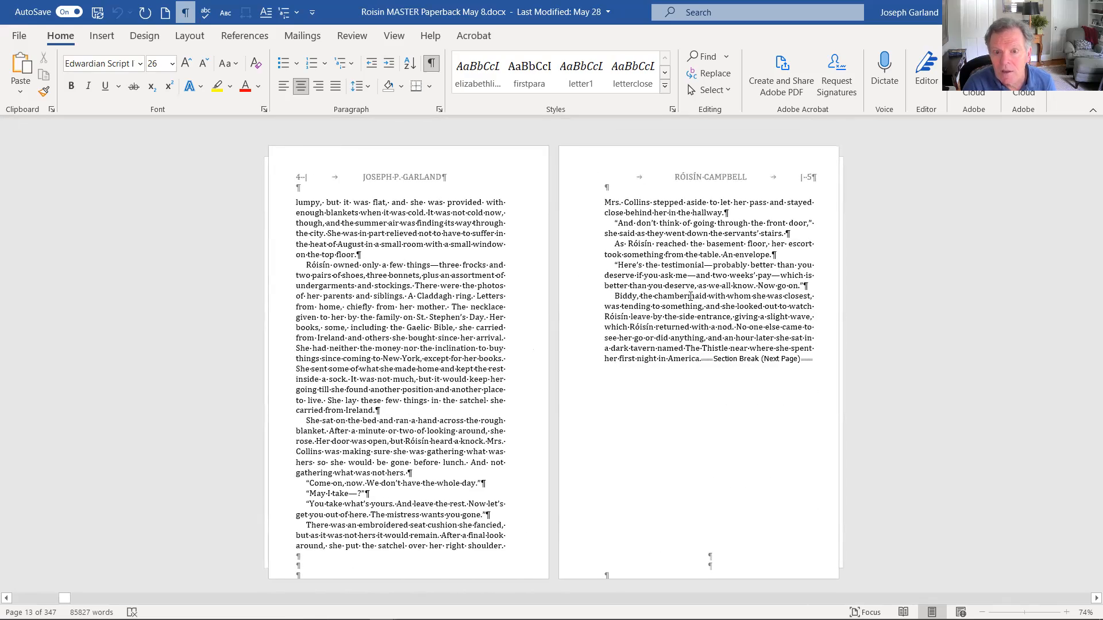
{"action": "scroll", "coordinate": [692, 244], "scroll_direction": "down", "scroll_amount": 1}
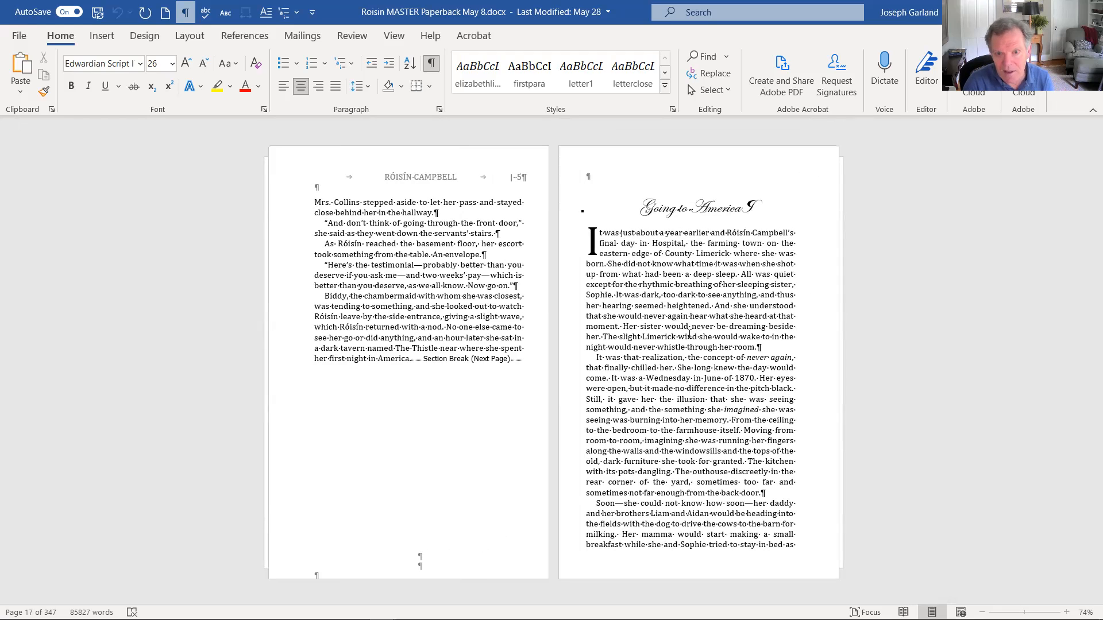
- Compare the running headers and page numbers on left and right pages with the opening pages of "Dismissal" and "The 'City of Paris'"
{"action": "scroll", "coordinate": [689, 336], "scroll_direction": "up", "scroll_amount": 3}
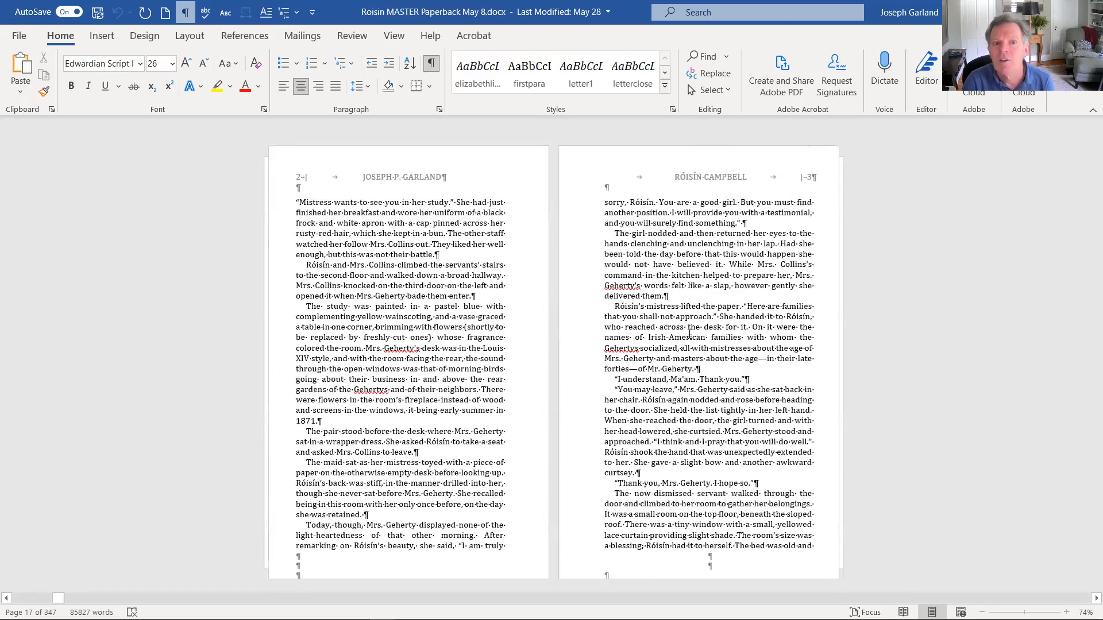
{"action": "scroll", "coordinate": [689, 335], "scroll_direction": "down", "scroll_amount": 1}
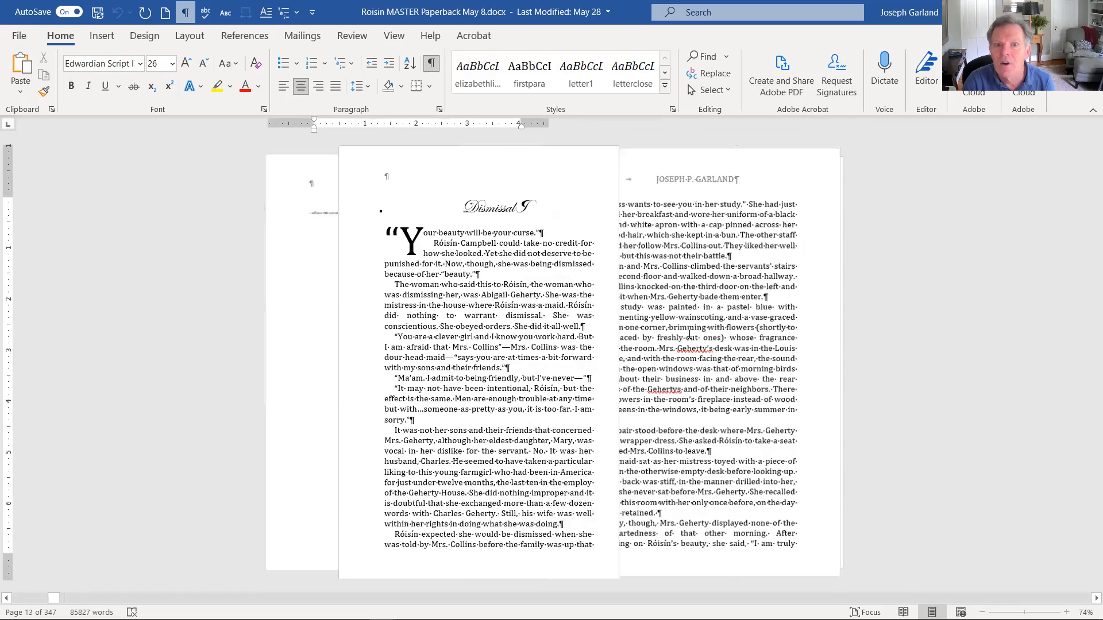
{"action": "scroll", "coordinate": [689, 335], "scroll_direction": "up", "scroll_amount": 1}
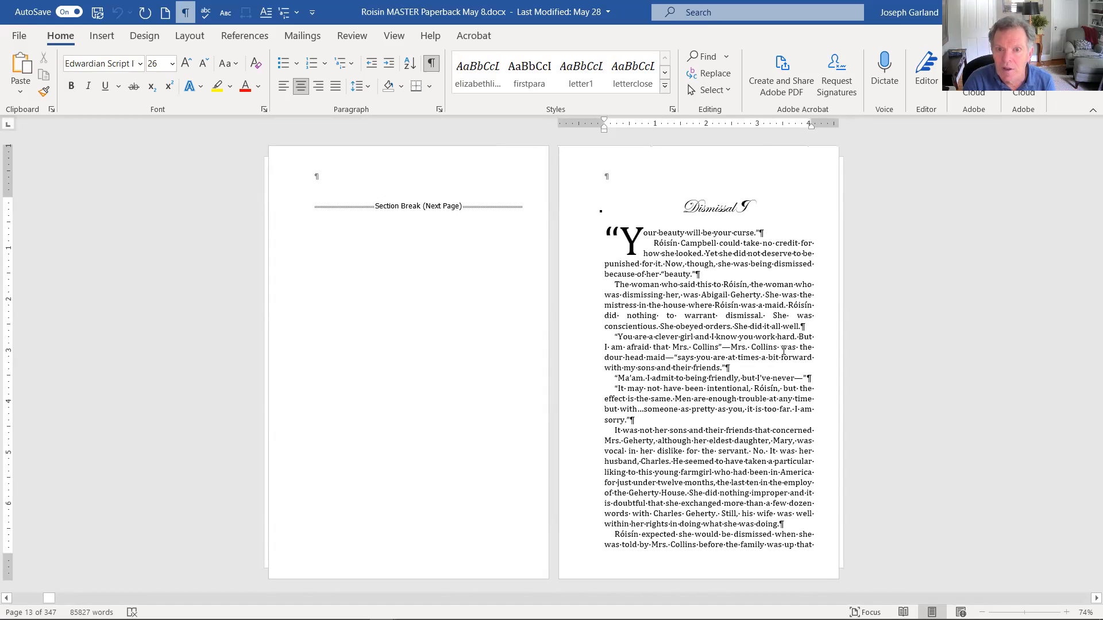
{"action": "scroll", "coordinate": [782, 350], "scroll_direction": "down", "scroll_amount": 2}
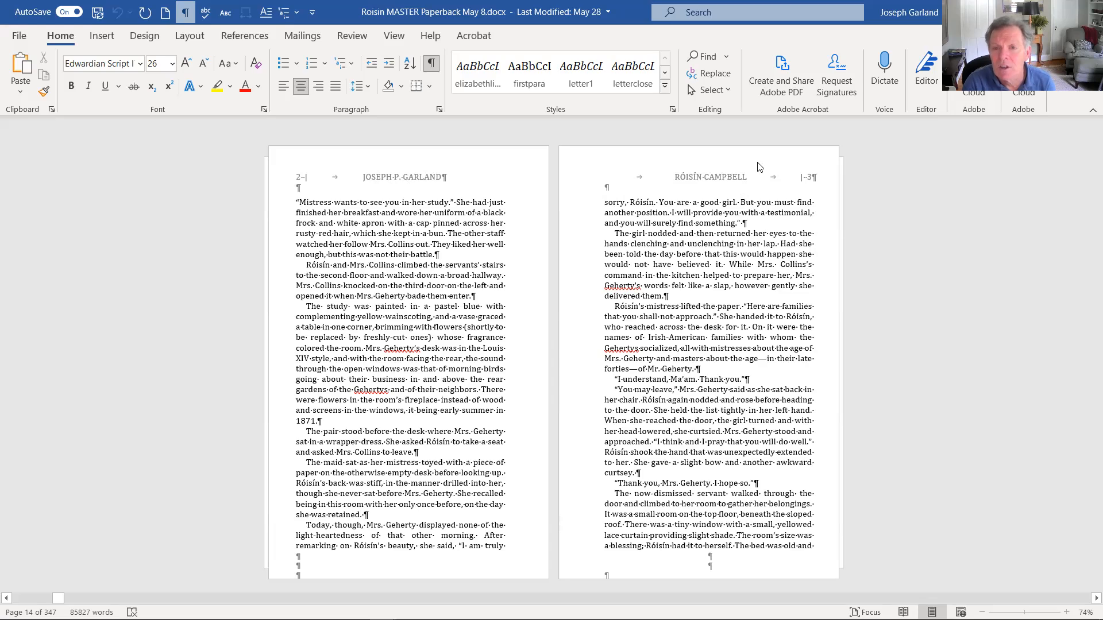
{"action": "scroll", "coordinate": [765, 257], "scroll_direction": "down", "scroll_amount": 3}
{"action": "scroll", "coordinate": [765, 259], "scroll_direction": "down", "scroll_amount": 5}
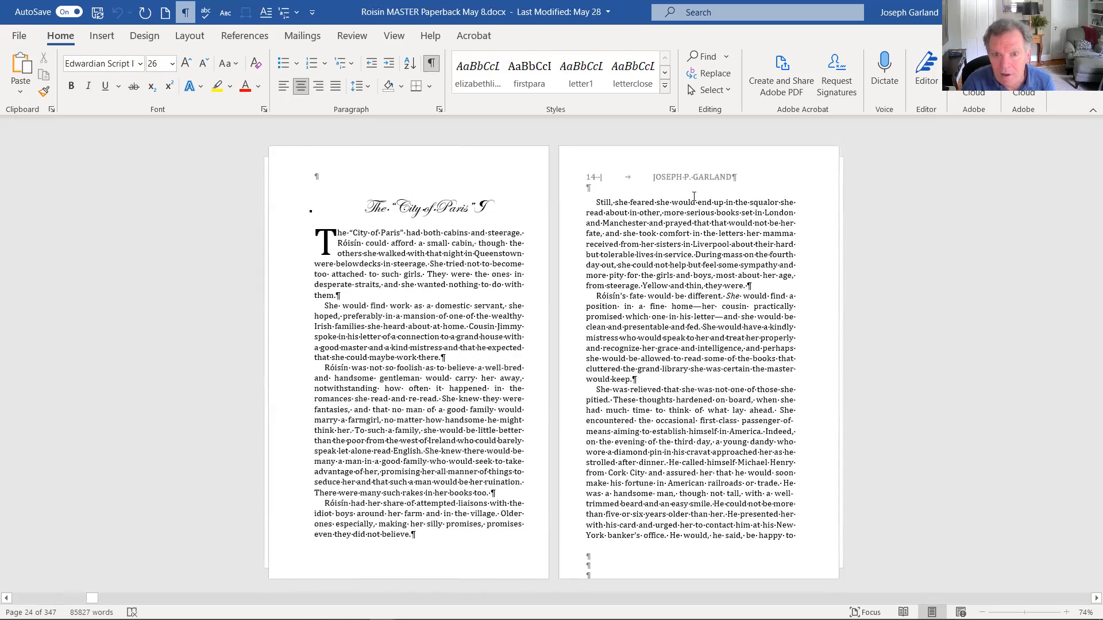
{"action": "scroll", "coordinate": [694, 197], "scroll_direction": "down", "scroll_amount": 1}
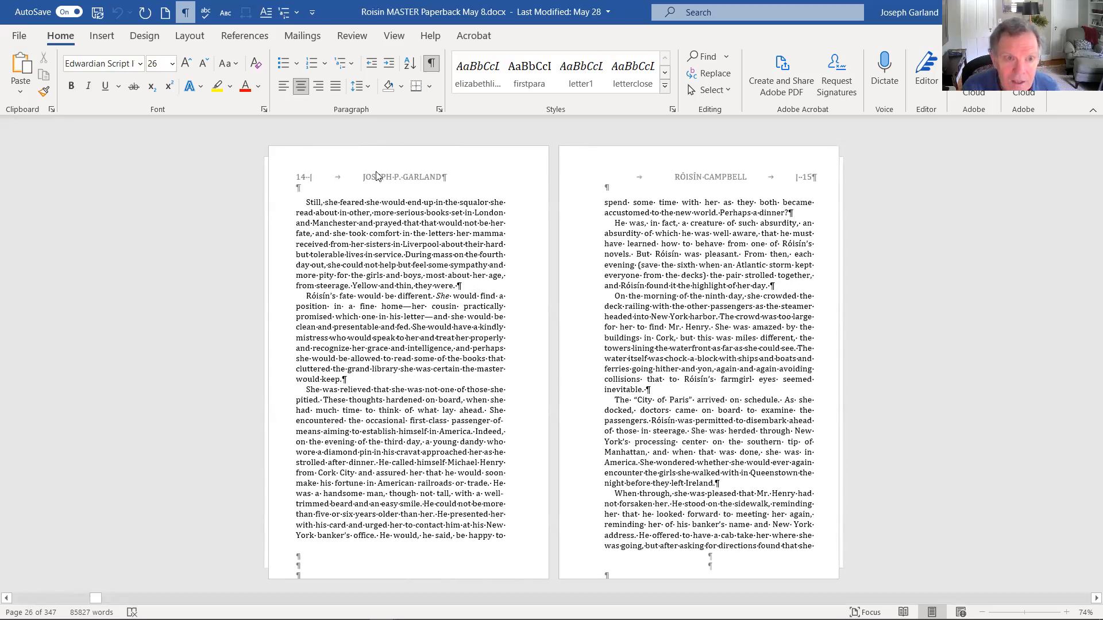
{"action": "scroll", "coordinate": [712, 193], "scroll_direction": "down", "scroll_amount": 2}
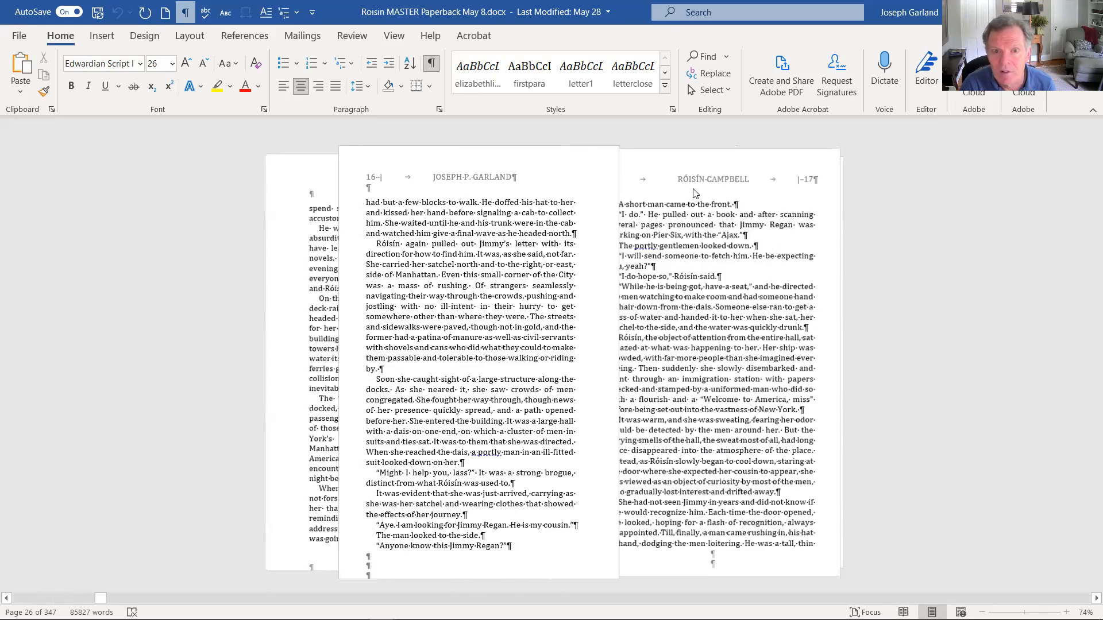
{"action": "scroll", "coordinate": [712, 215], "scroll_direction": "down", "scroll_amount": 1}
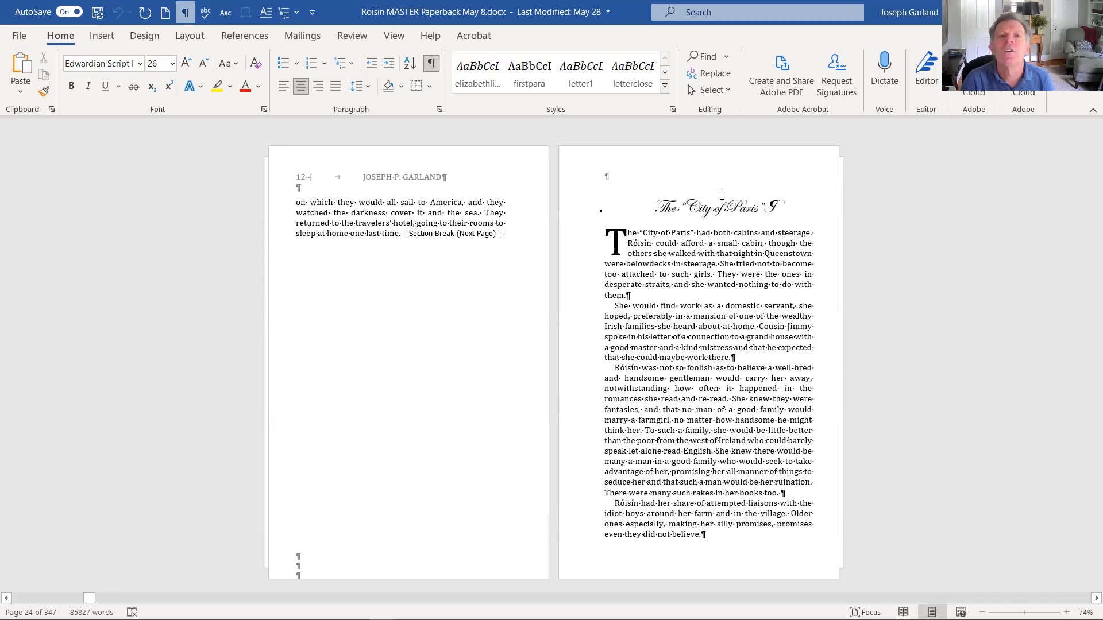
{"action": "scroll", "coordinate": [721, 195], "scroll_direction": "up", "scroll_amount": 7}
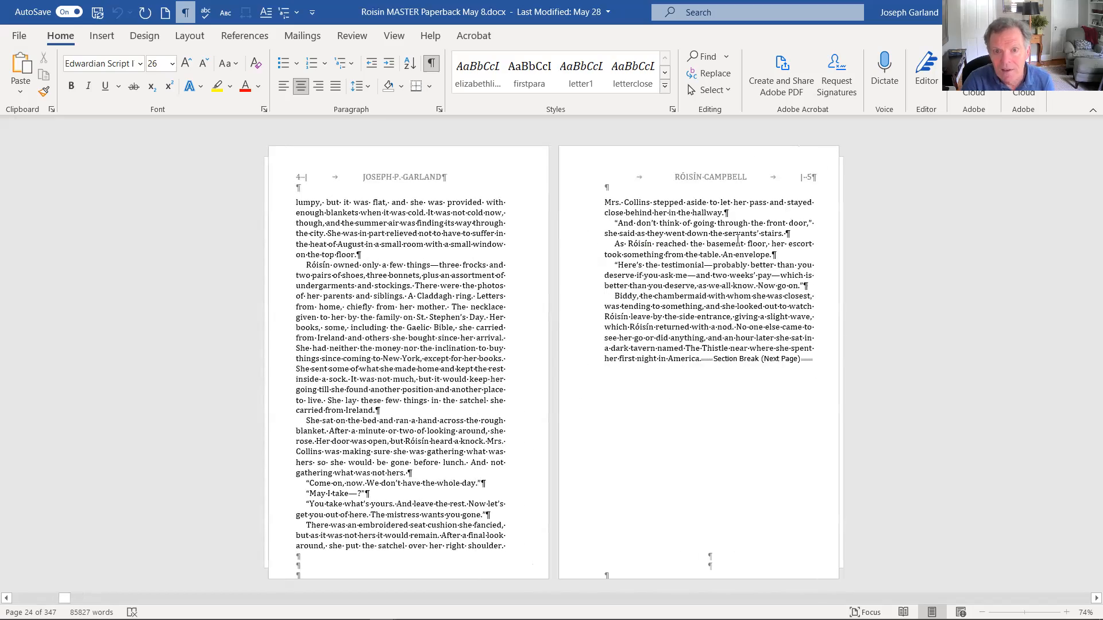
{"action": "scroll", "coordinate": [697, 222], "scroll_direction": "up", "scroll_amount": 2}
{"action": "scroll", "coordinate": [737, 305], "scroll_direction": "up", "scroll_amount": 2}
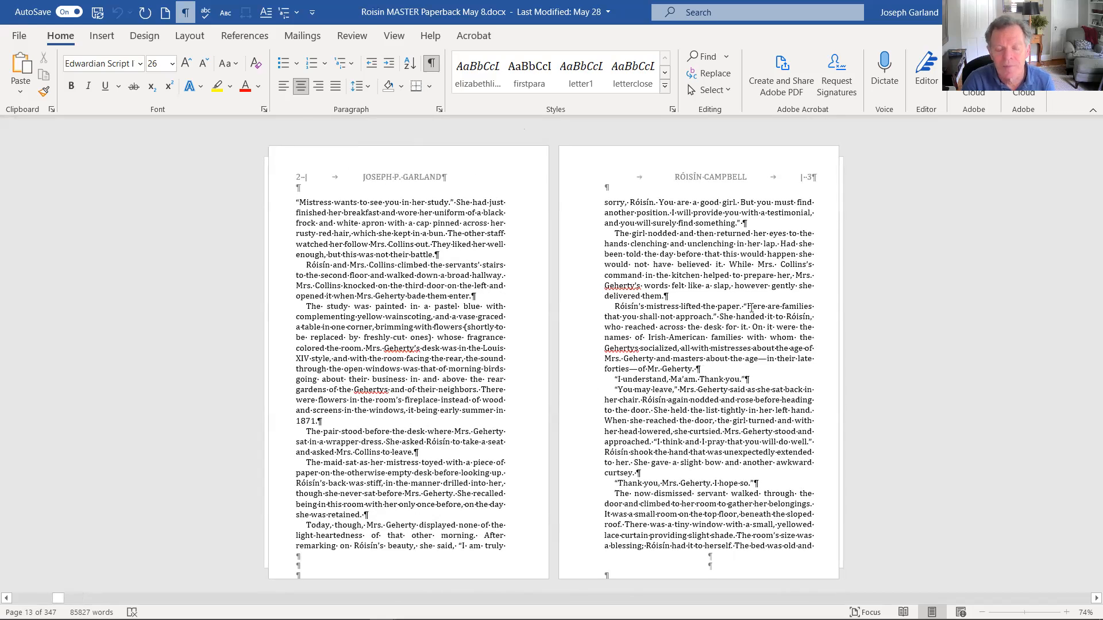
{"action": "scroll", "coordinate": [751, 307], "scroll_direction": "down", "scroll_amount": 1}
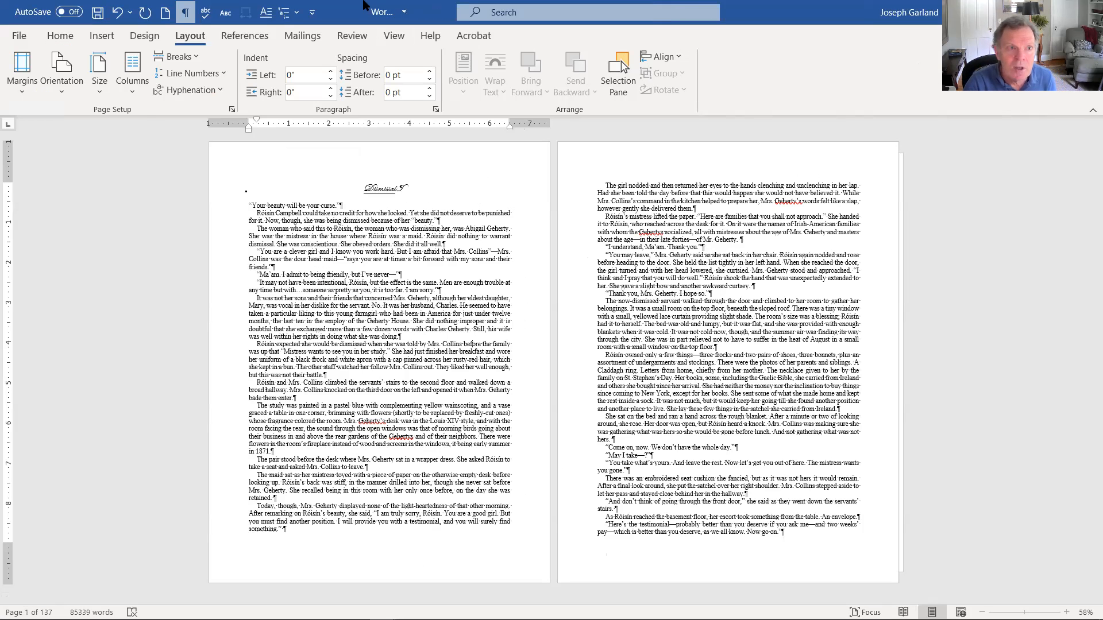
- In the unformatted manuscript, check which paragraph styles are applied to the opening line and the "Dismissal" heading
{"action": "left_click", "coordinate": [61, 35]}
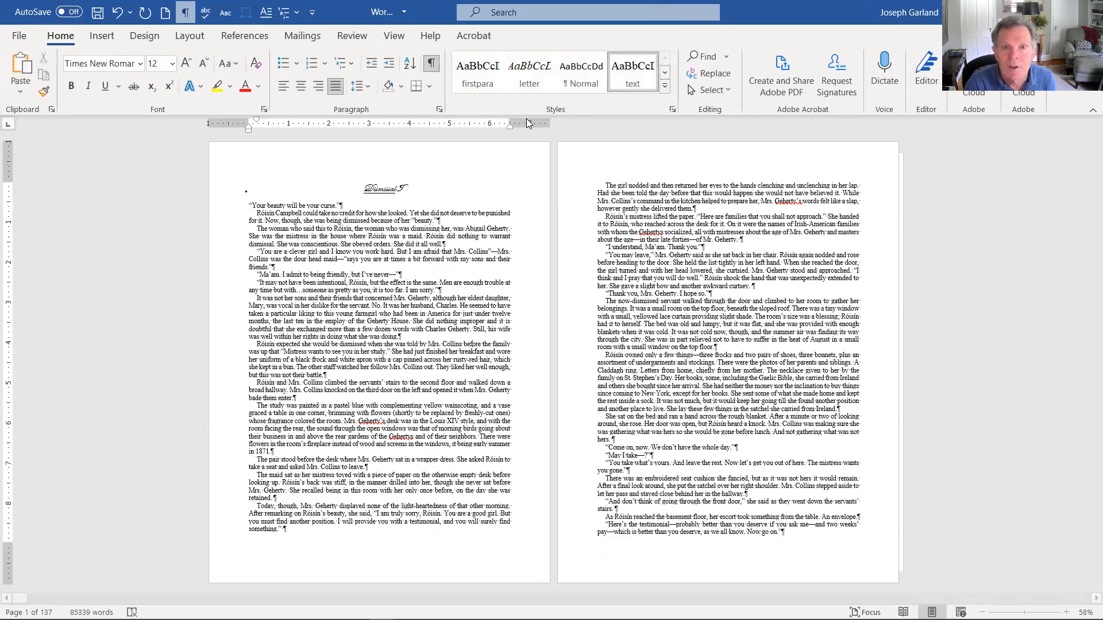
{"action": "left_click", "coordinate": [319, 205]}
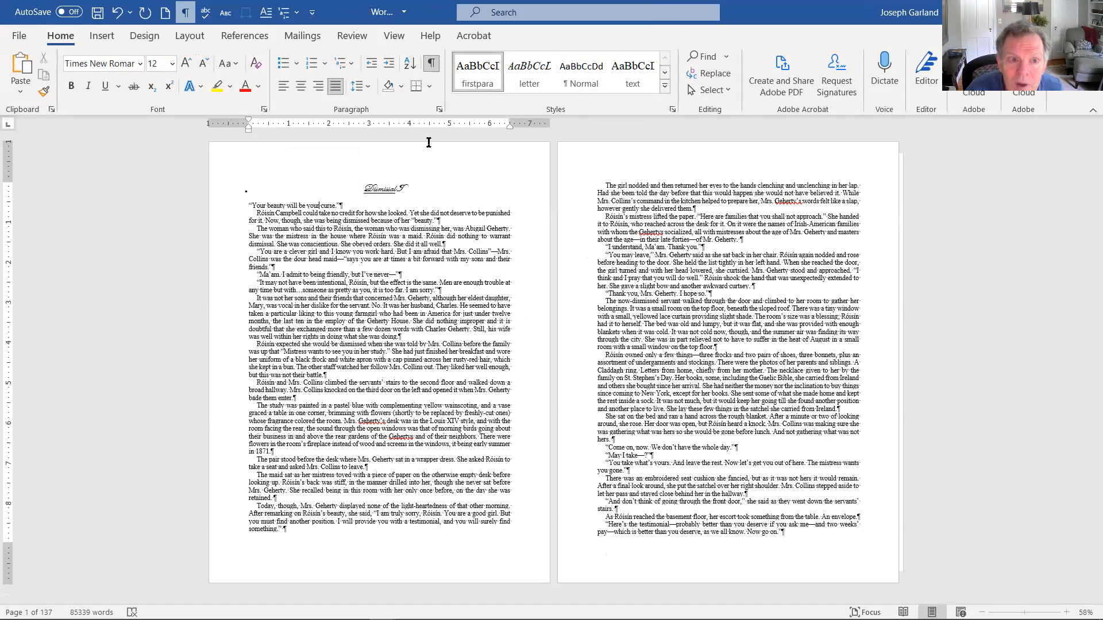
{"action": "left_click", "coordinate": [665, 75]}
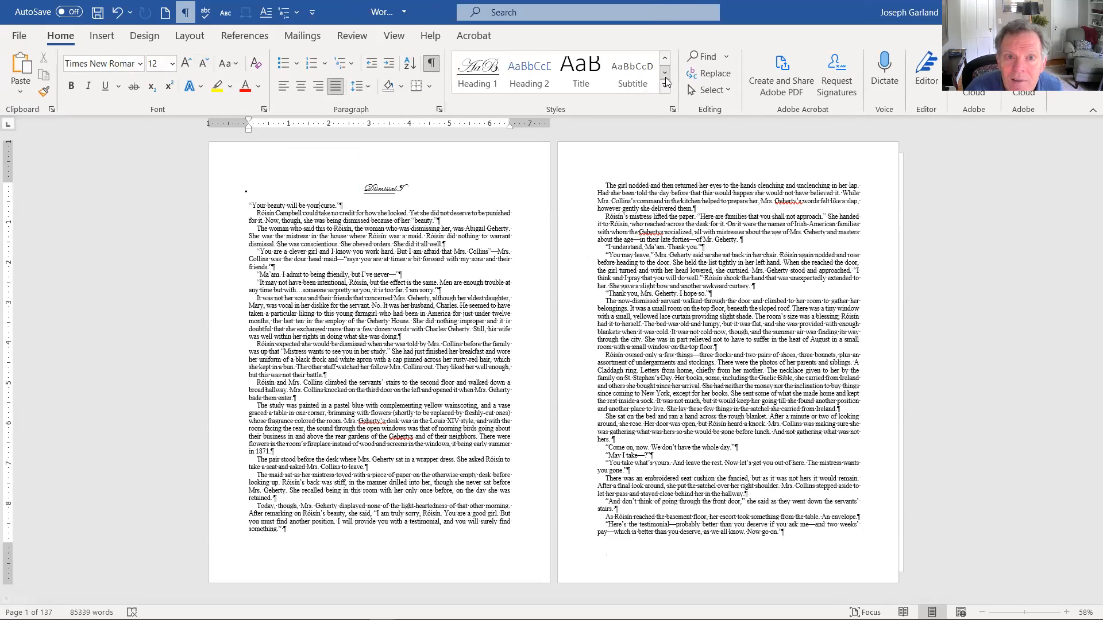
{"action": "left_click", "coordinate": [404, 188]}
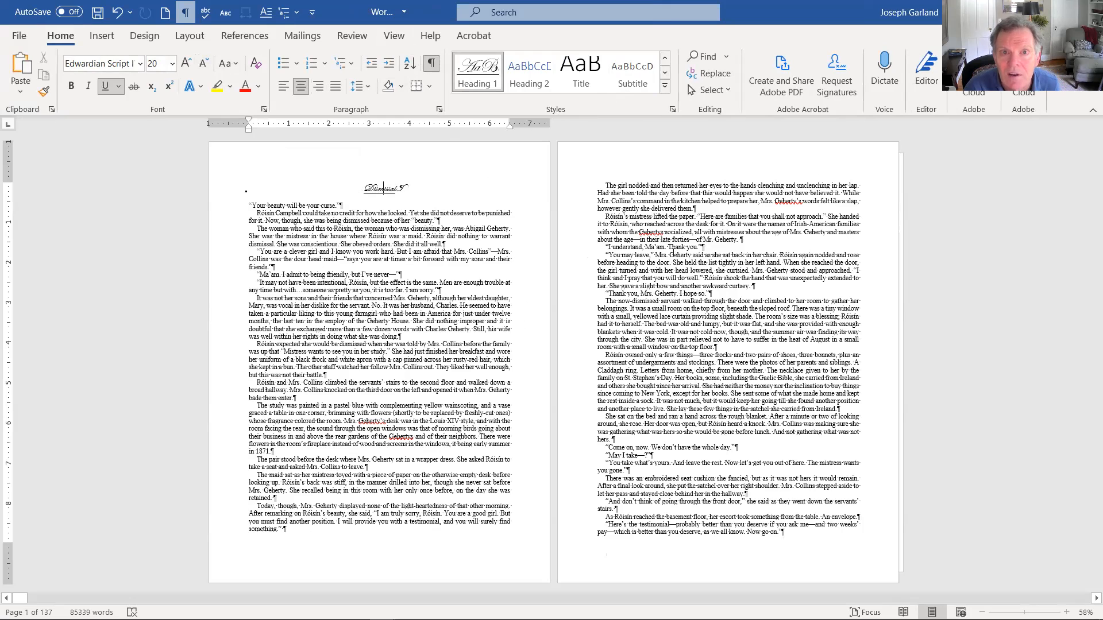
{"action": "left_click", "coordinate": [667, 58]}
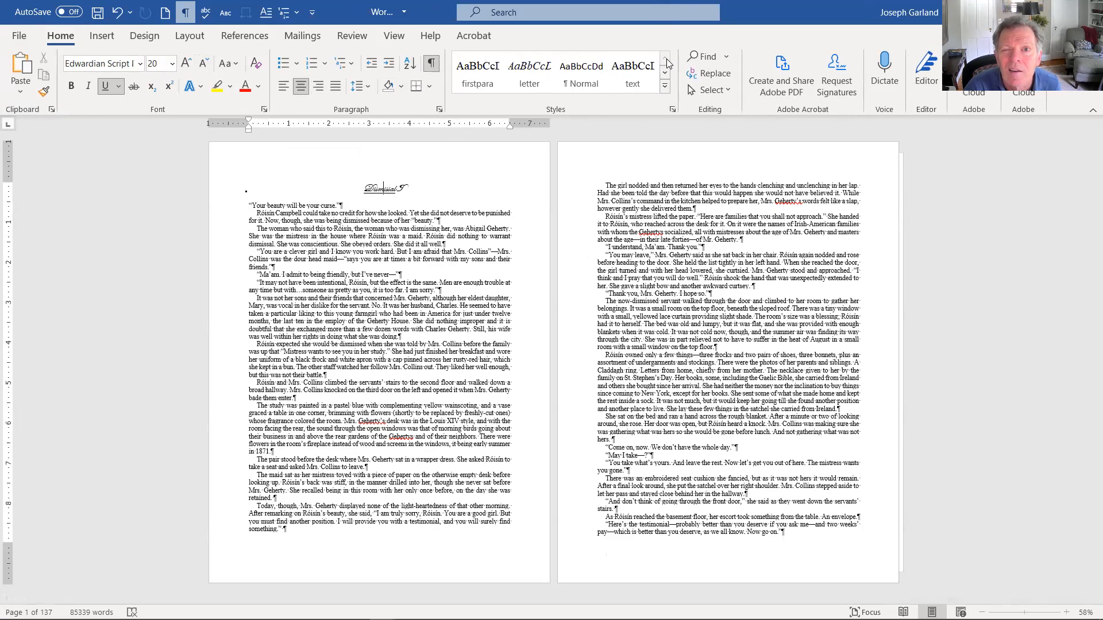
{"action": "left_click", "coordinate": [526, 70]}
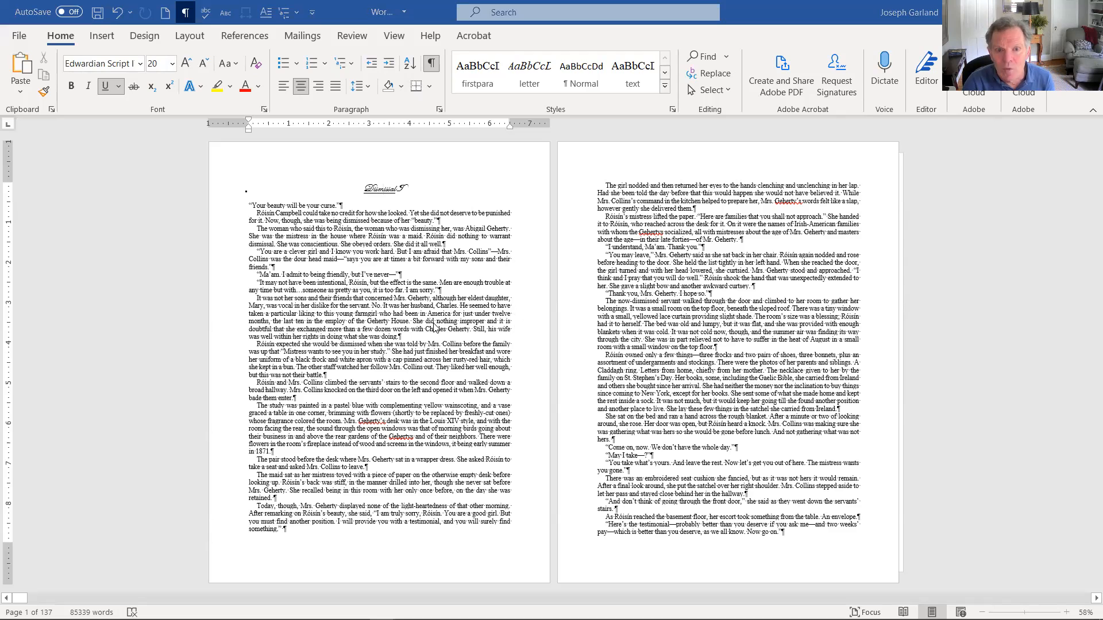
- In Roisin MASTER Paperback May 8.docx, review the contents pages, section breaks, and the headers and body text of the "Dismissal" chapter
{"action": "scroll", "coordinate": [438, 326], "scroll_direction": "down", "scroll_amount": 1}
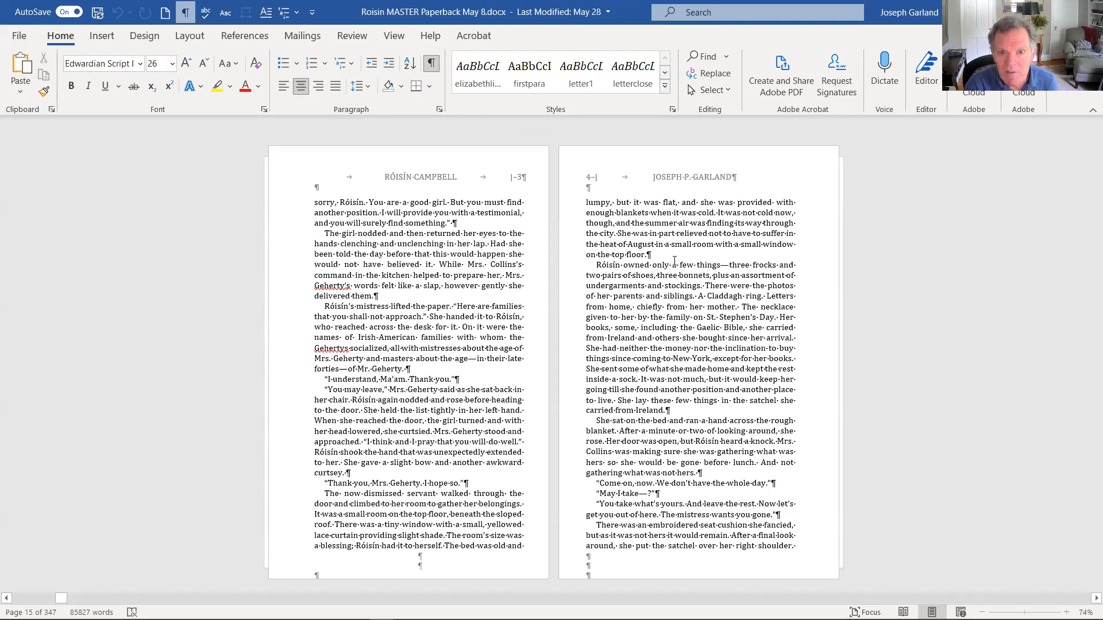
{"action": "scroll", "coordinate": [567, 359], "scroll_direction": "up", "scroll_amount": 3}
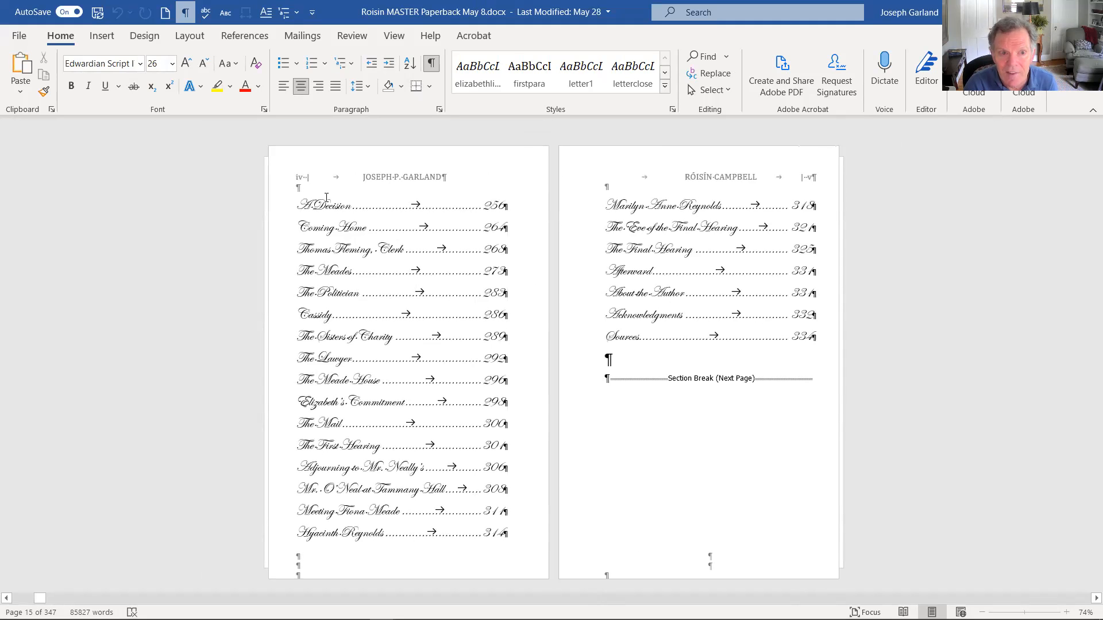
{"action": "scroll", "coordinate": [326, 197], "scroll_direction": "down", "scroll_amount": 2}
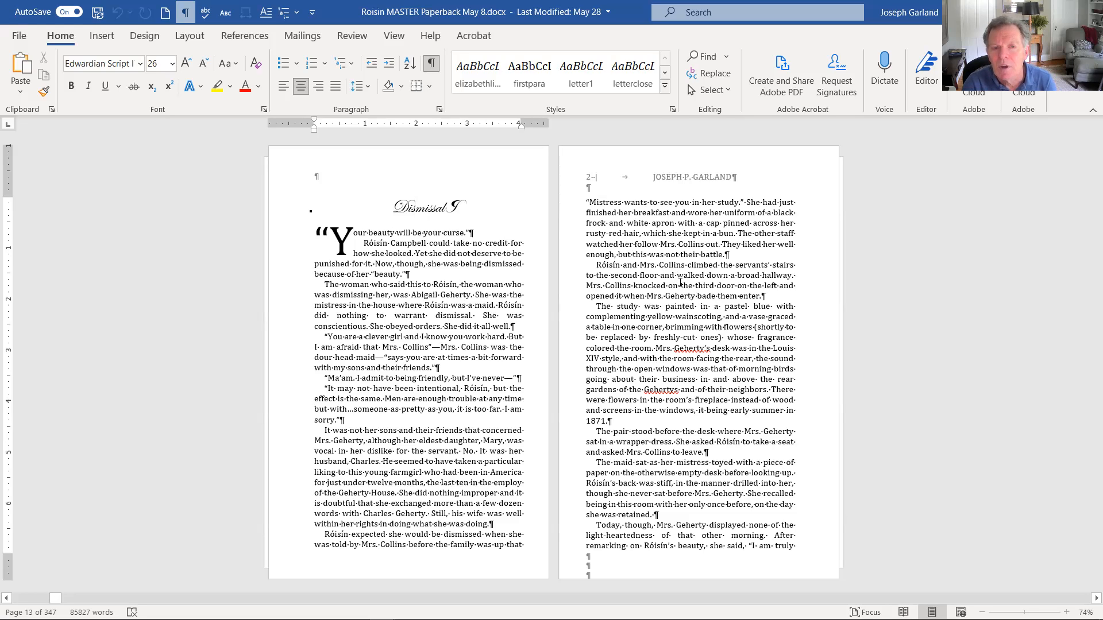
{"action": "scroll", "coordinate": [680, 282], "scroll_direction": "down", "scroll_amount": 3}
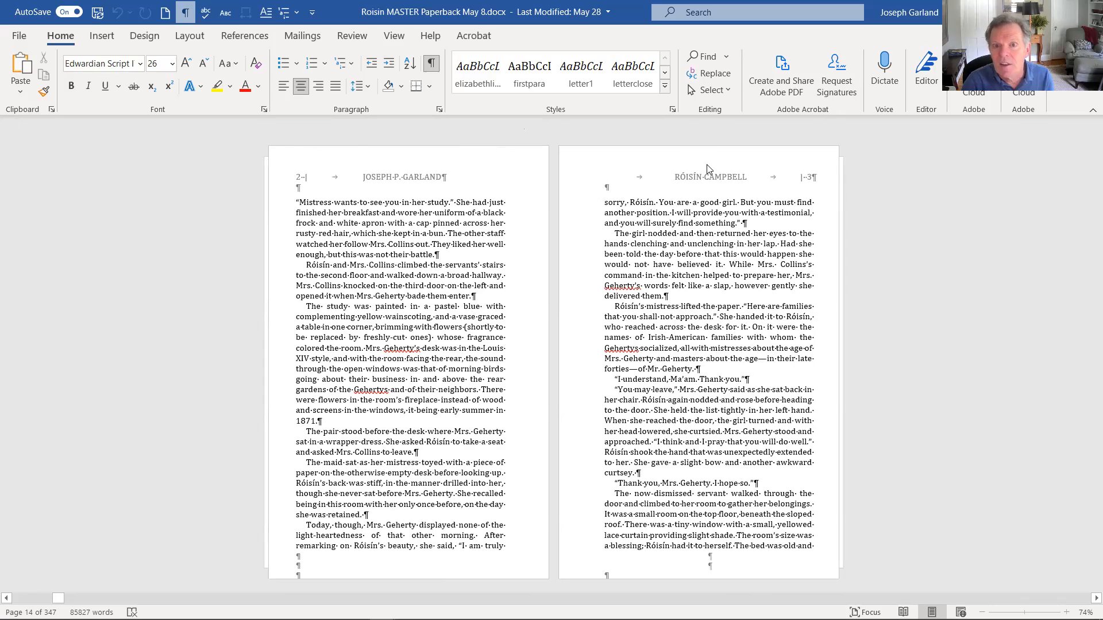
{"action": "scroll", "coordinate": [718, 273], "scroll_direction": "up", "scroll_amount": 2}
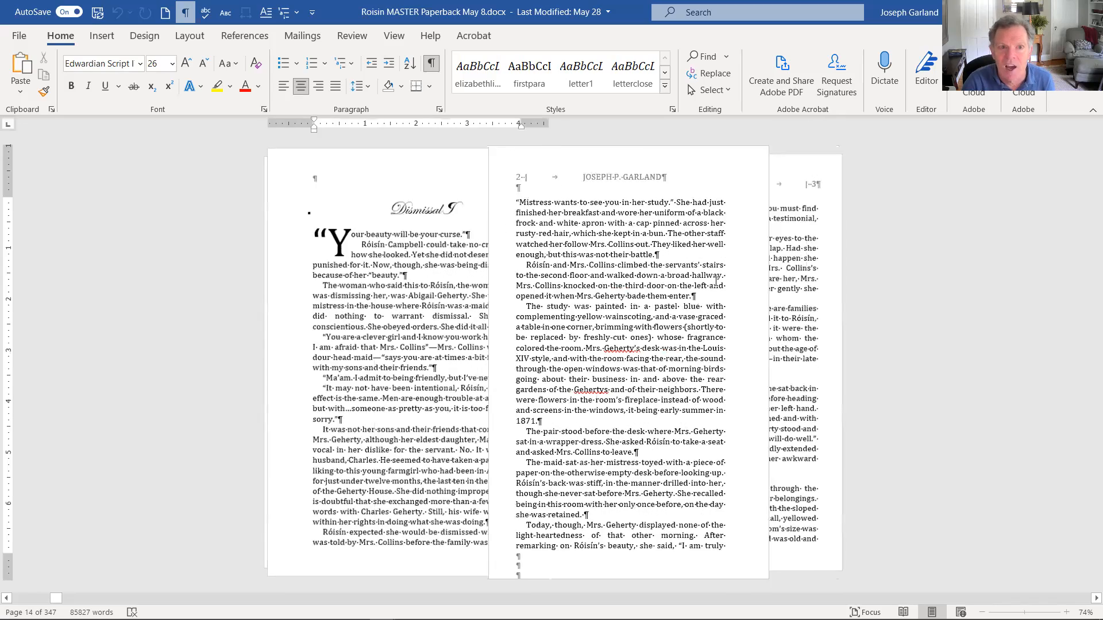
{"action": "scroll", "coordinate": [718, 310], "scroll_direction": "down", "scroll_amount": 2}
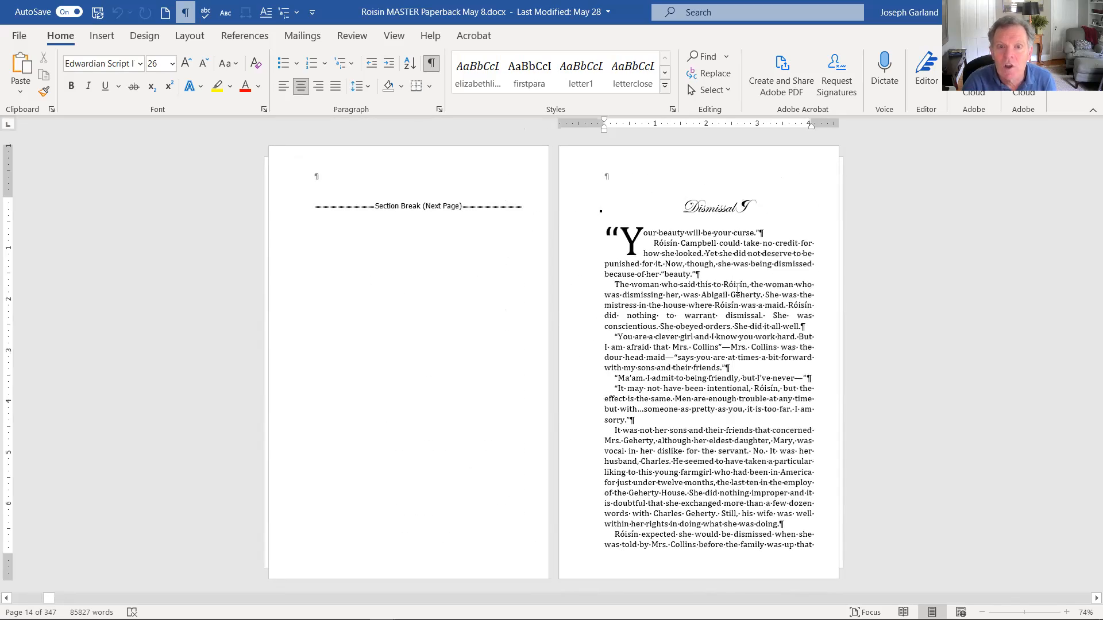
{"action": "scroll", "coordinate": [731, 306], "scroll_direction": "down", "scroll_amount": 1}
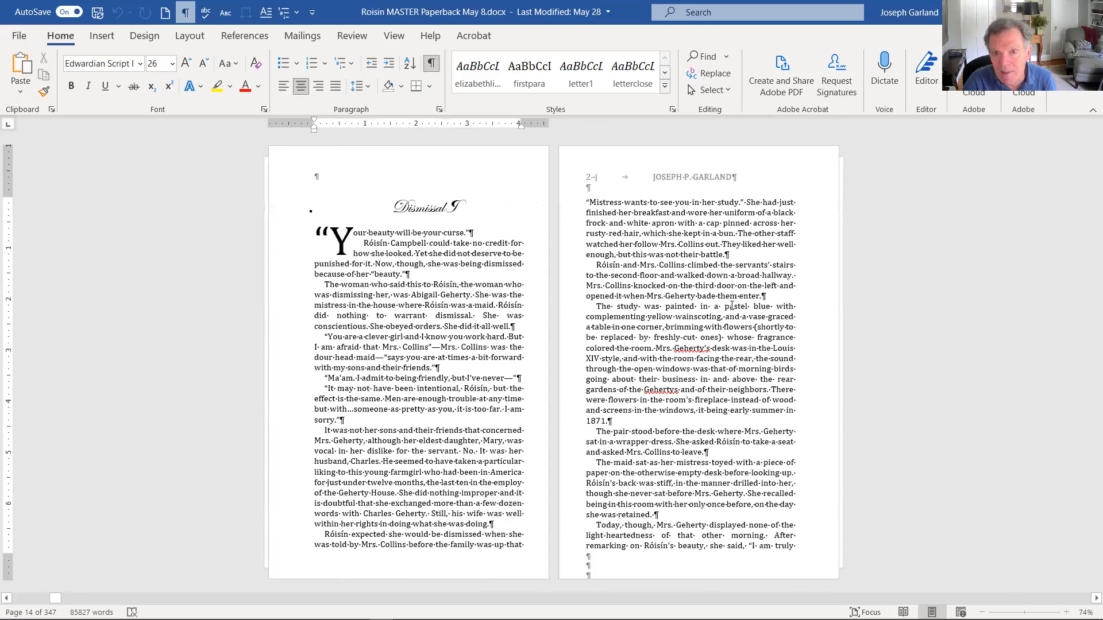
{"action": "left_click", "coordinate": [674, 277]}
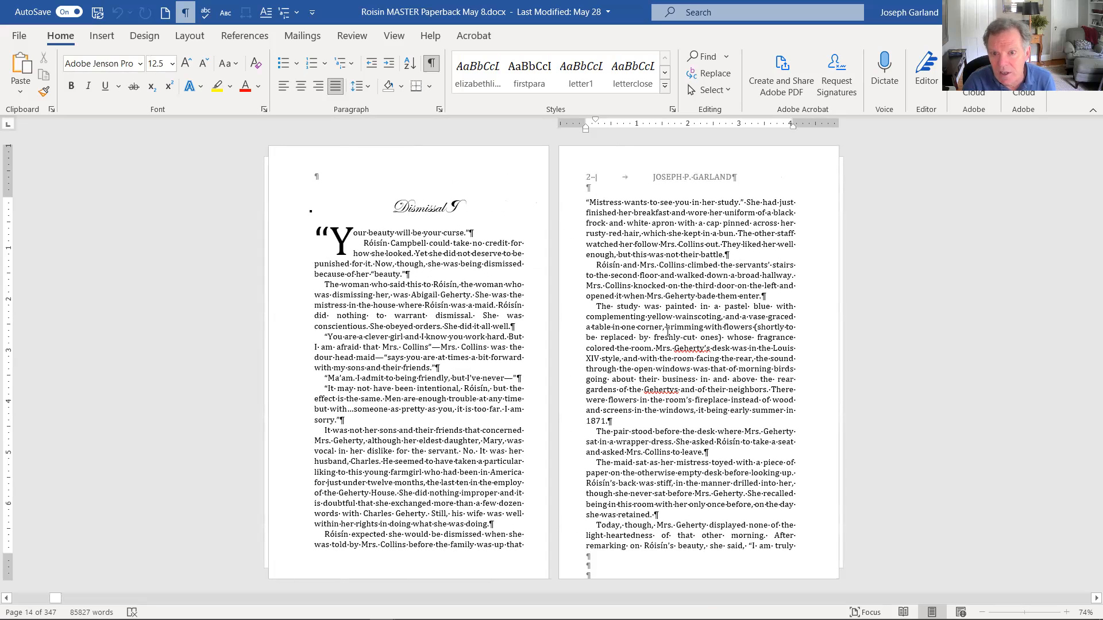
{"action": "scroll", "coordinate": [667, 332], "scroll_direction": "down", "scroll_amount": 2}
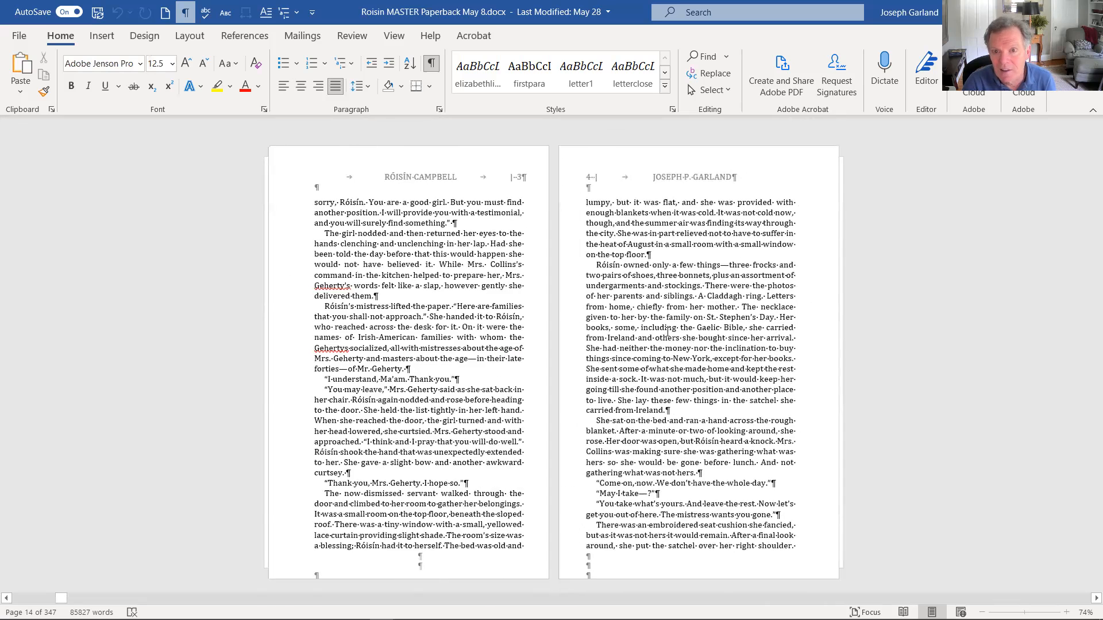
{"action": "scroll", "coordinate": [668, 332], "scroll_direction": "up", "scroll_amount": 4}
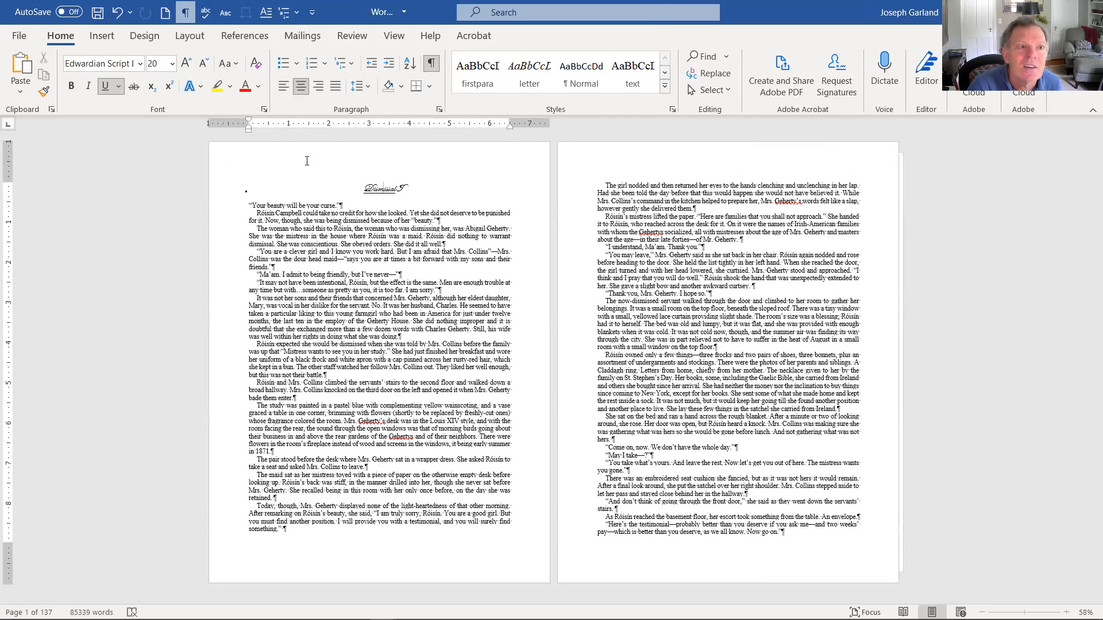
- Set a custom paper size of 6 by 9 inches for the whole document
{"action": "left_click", "coordinate": [190, 35]}
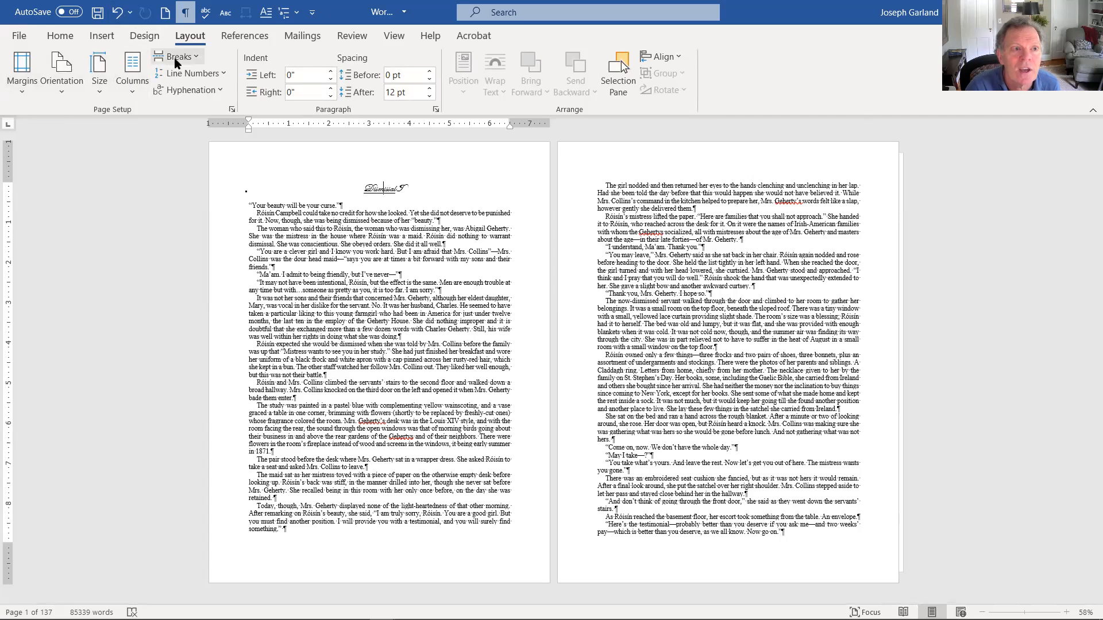
{"action": "left_click", "coordinate": [99, 64]}
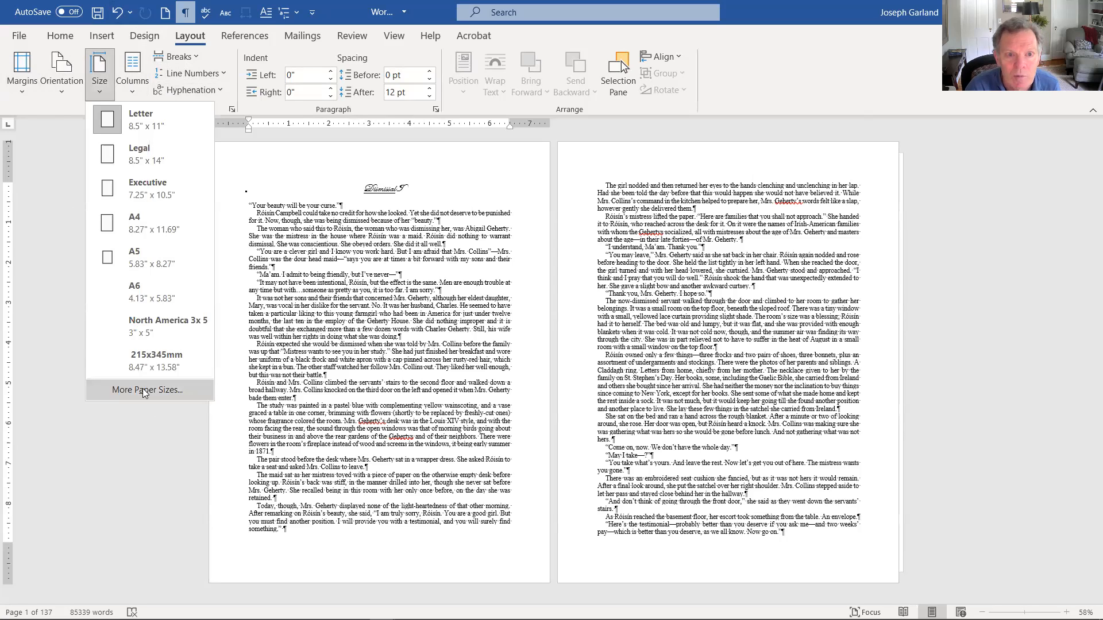
{"action": "left_click", "coordinate": [143, 390]}
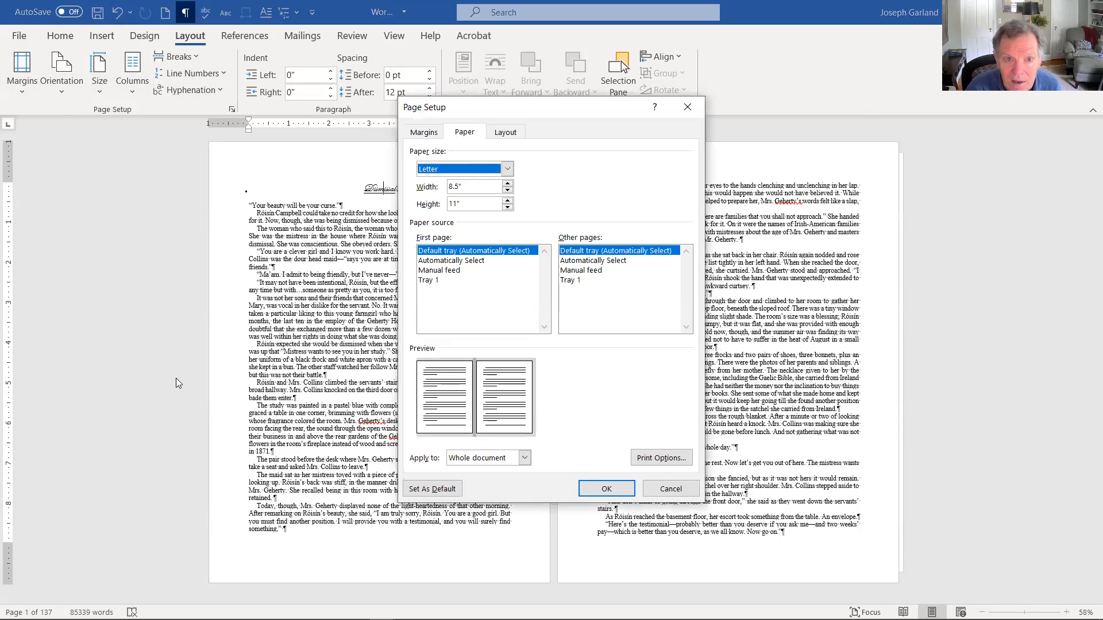
{"action": "left_click", "coordinate": [473, 186]}
{"action": "double_click", "coordinate": [472, 187]}
{"action": "type", "text": "6"}
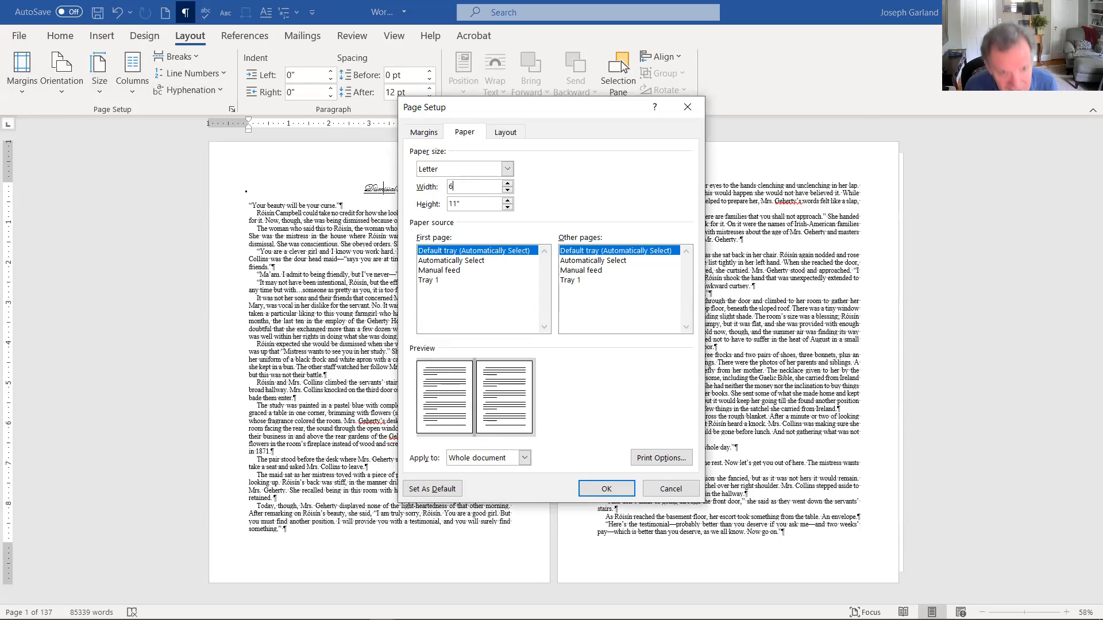
{"action": "key", "text": "Tab"}
{"action": "type", "text": "9"}
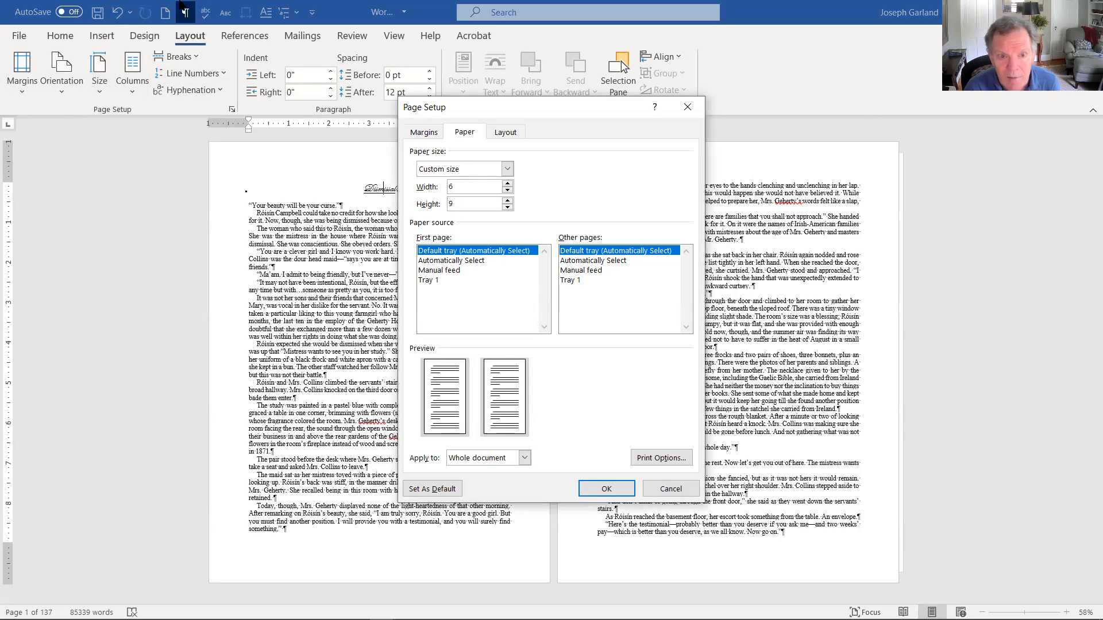
{"action": "left_click", "coordinate": [598, 491]}
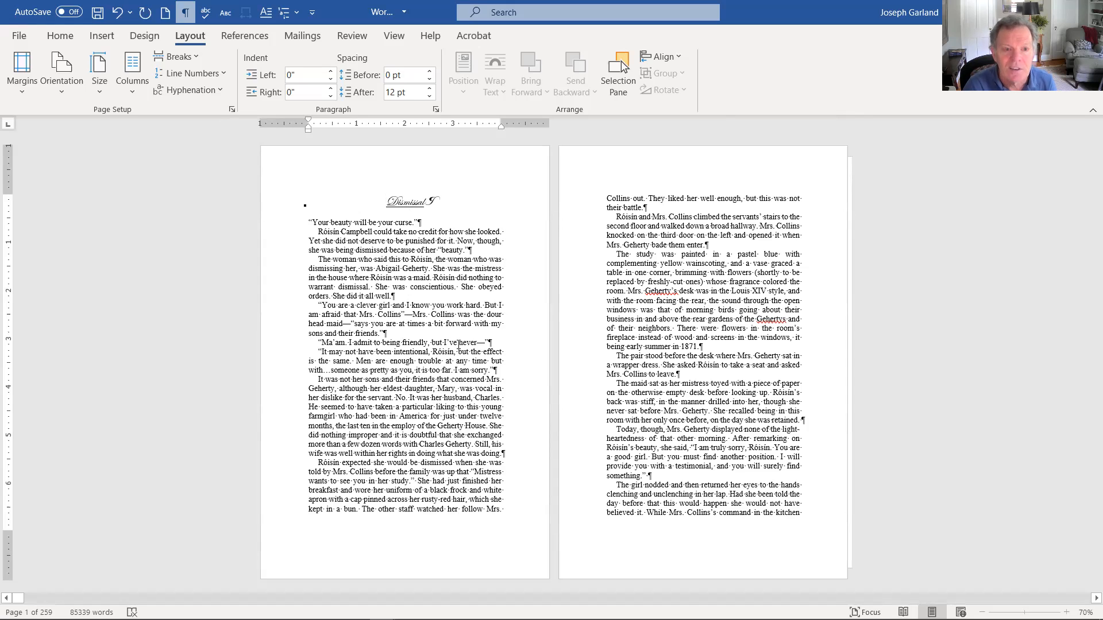
{"action": "key", "text": "ctrl+Return"}
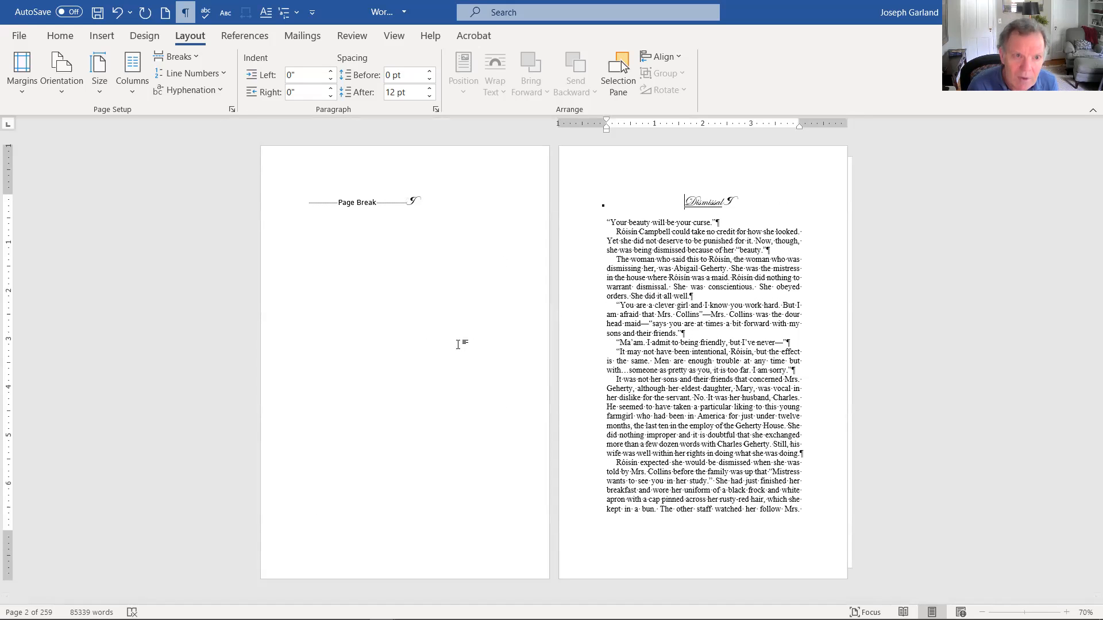
{"action": "left_click", "coordinate": [458, 344]}
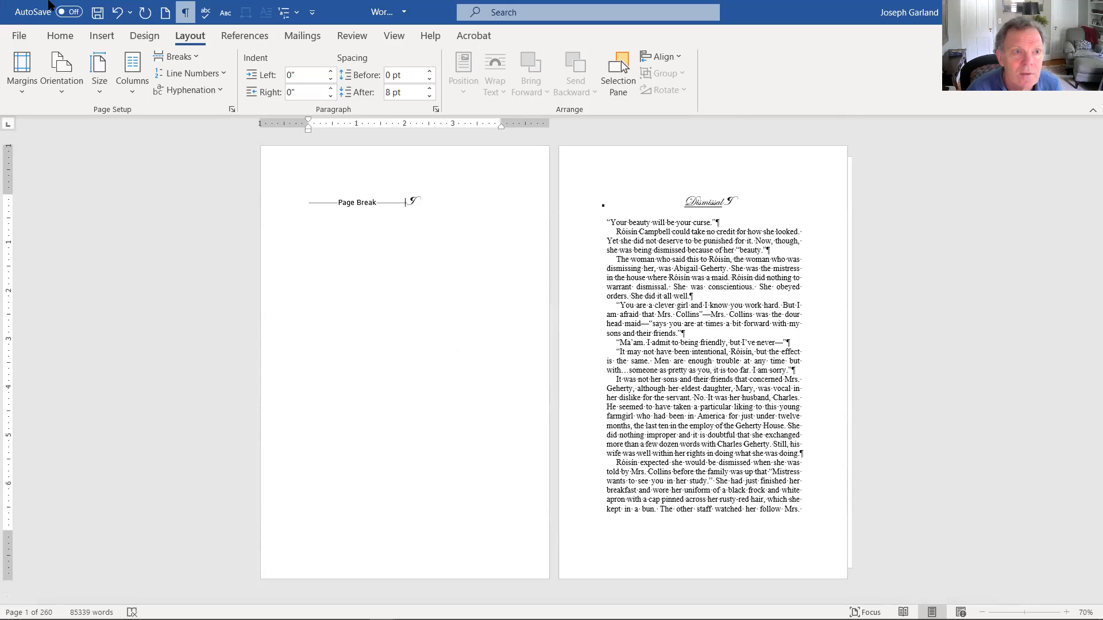
{"action": "left_click", "coordinate": [116, 12]}
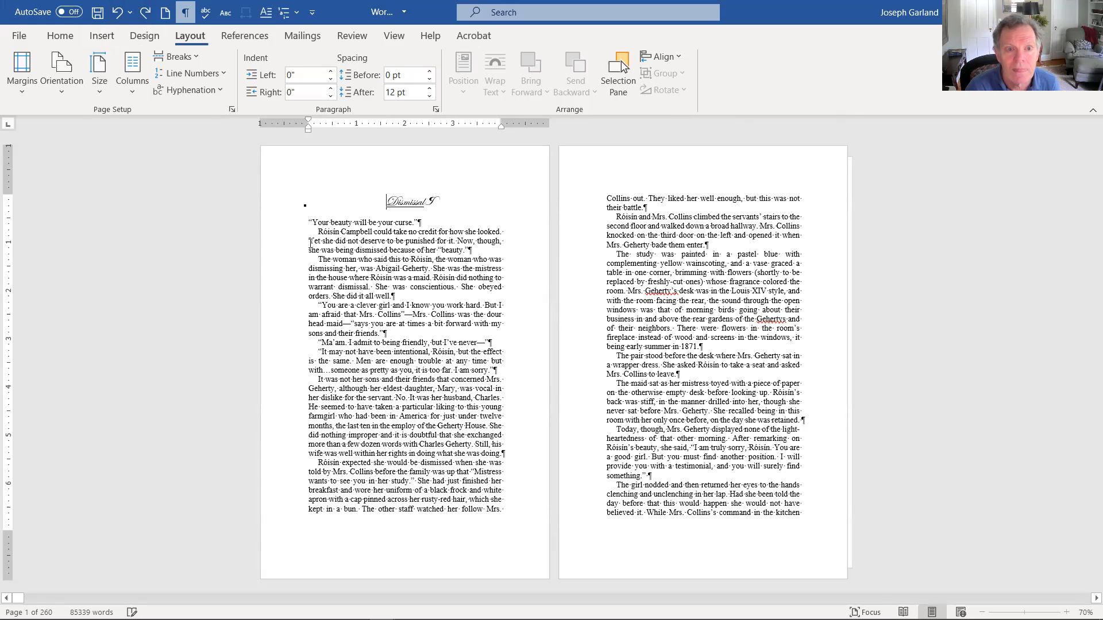
- Add blank front-matter pages ahead of the "Dismissal" heading, separated by Next Page section breaks
{"action": "key", "text": "ctrl+y"}
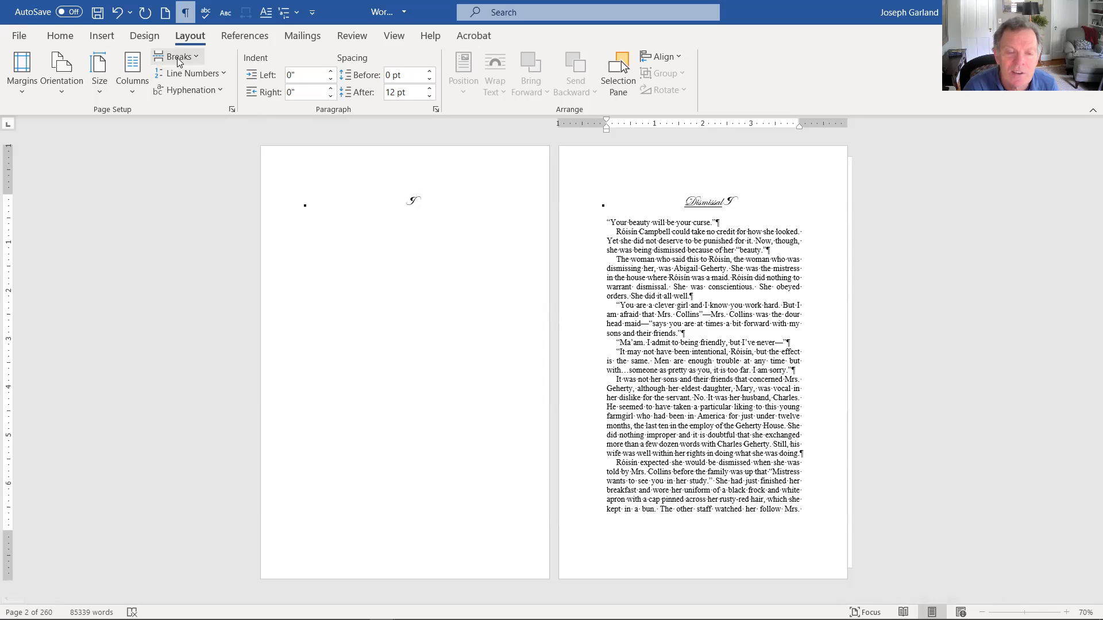
{"action": "left_click", "coordinate": [177, 58]}
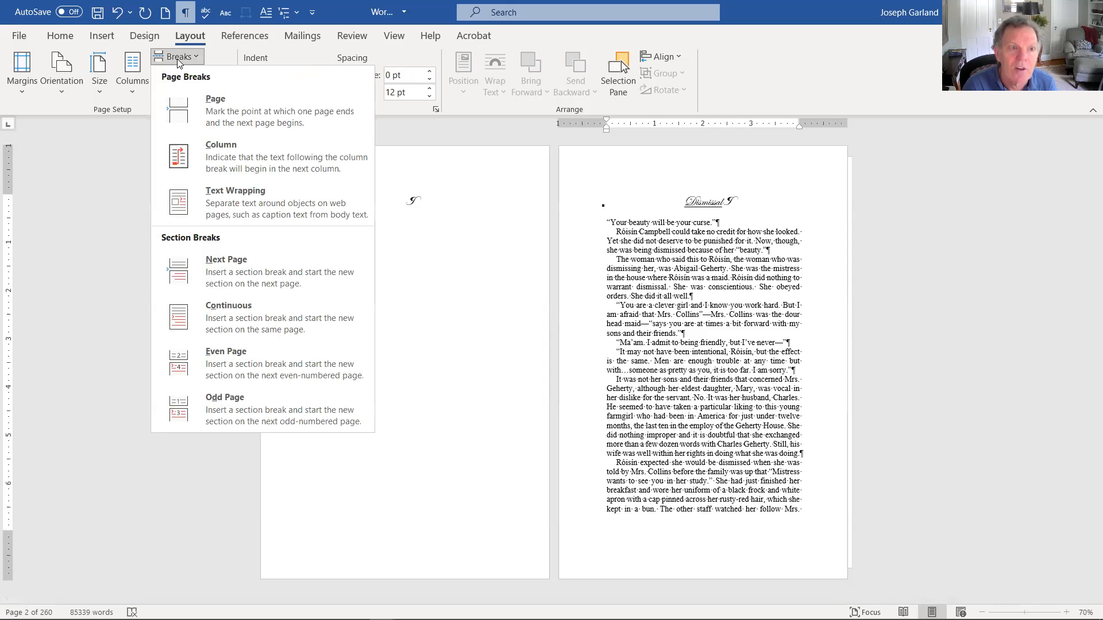
{"action": "left_click", "coordinate": [242, 261]}
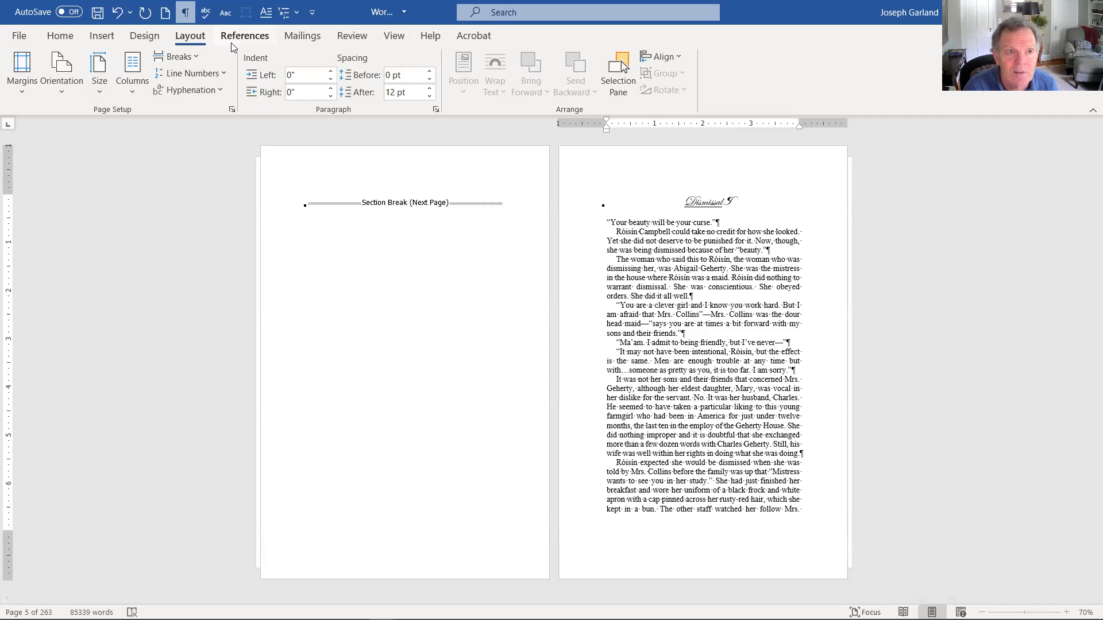
{"action": "left_click", "coordinate": [186, 14]}
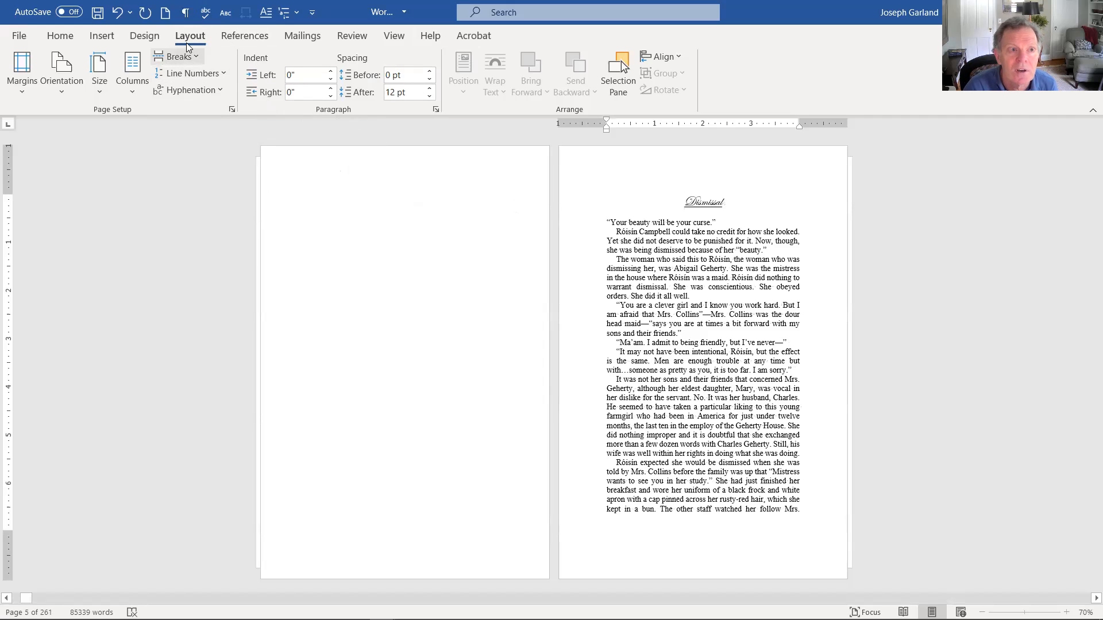
{"action": "left_click", "coordinate": [186, 13]}
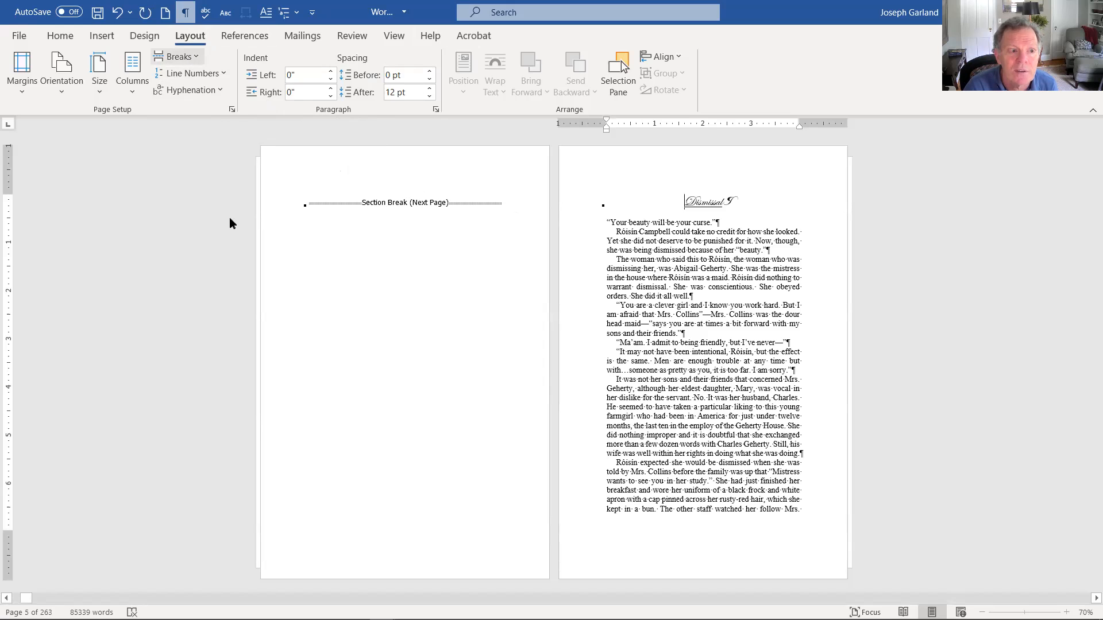
{"action": "left_click", "coordinate": [179, 56]}
{"action": "left_click", "coordinate": [351, 265]}
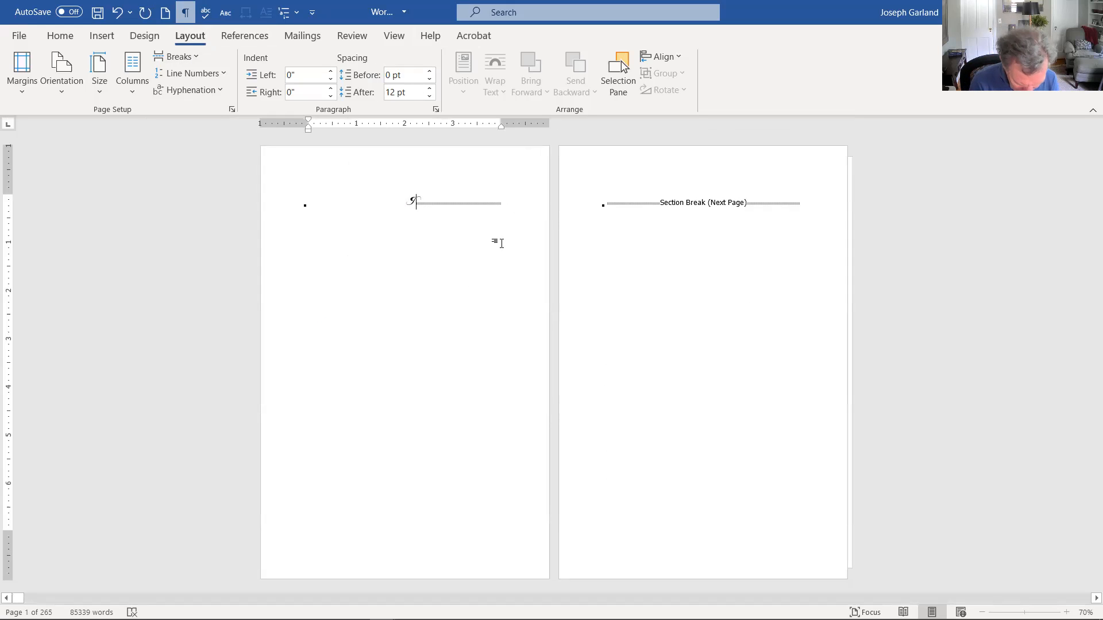
{"action": "key", "text": "Down"}
{"action": "type", "text": "Roisin C"}
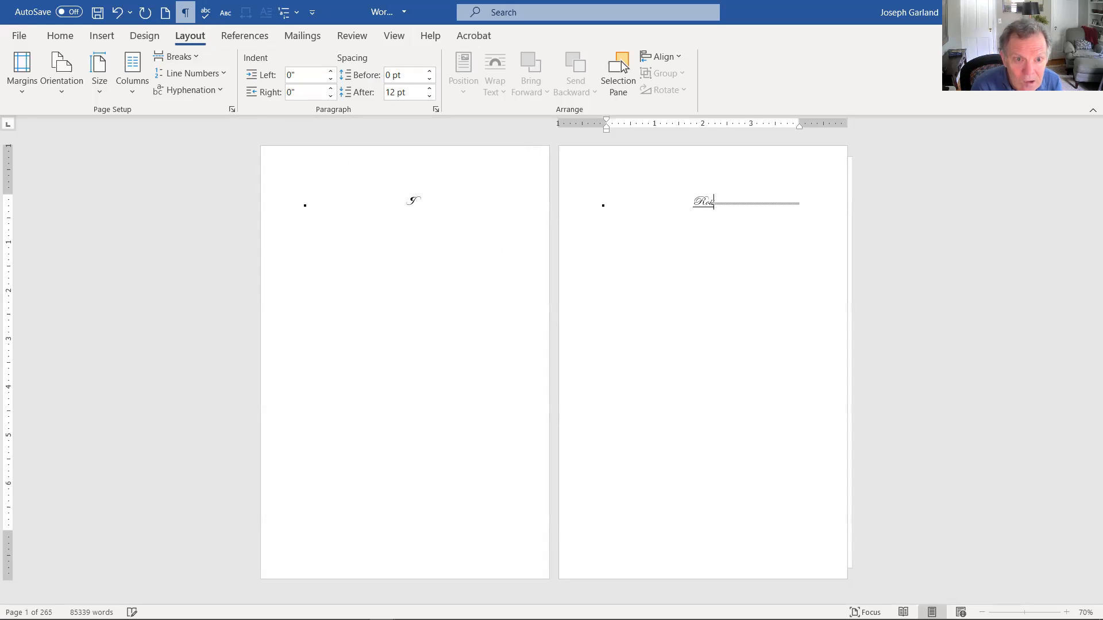
{"action": "key", "text": "BackSpace"}
{"action": "key", "text": "BackSpace"}
{"action": "key", "text": "BackSpace"}
{"action": "key", "text": "BackSpace"}
{"action": "key", "text": "BackSpace"}
{"action": "key", "text": "BackSpace"}
{"action": "key", "text": "BackSpace"}
{"action": "key", "text": "BackSpace"}
{"action": "key", "text": "BackSpace"}
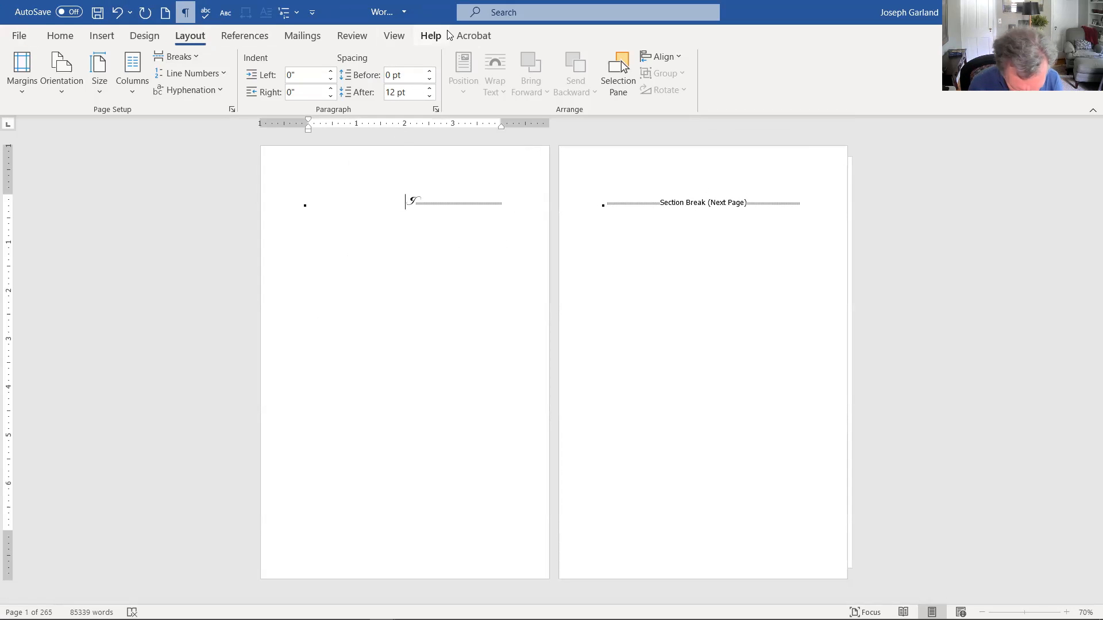
{"action": "type", "text": "R"}
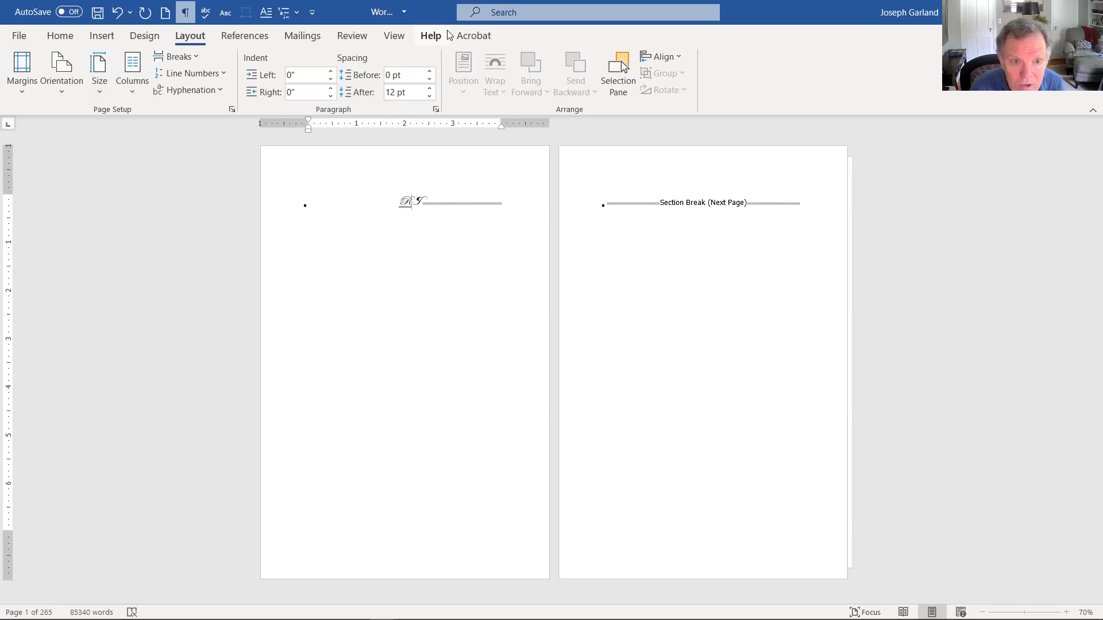
{"action": "type", "text": "oisin"}
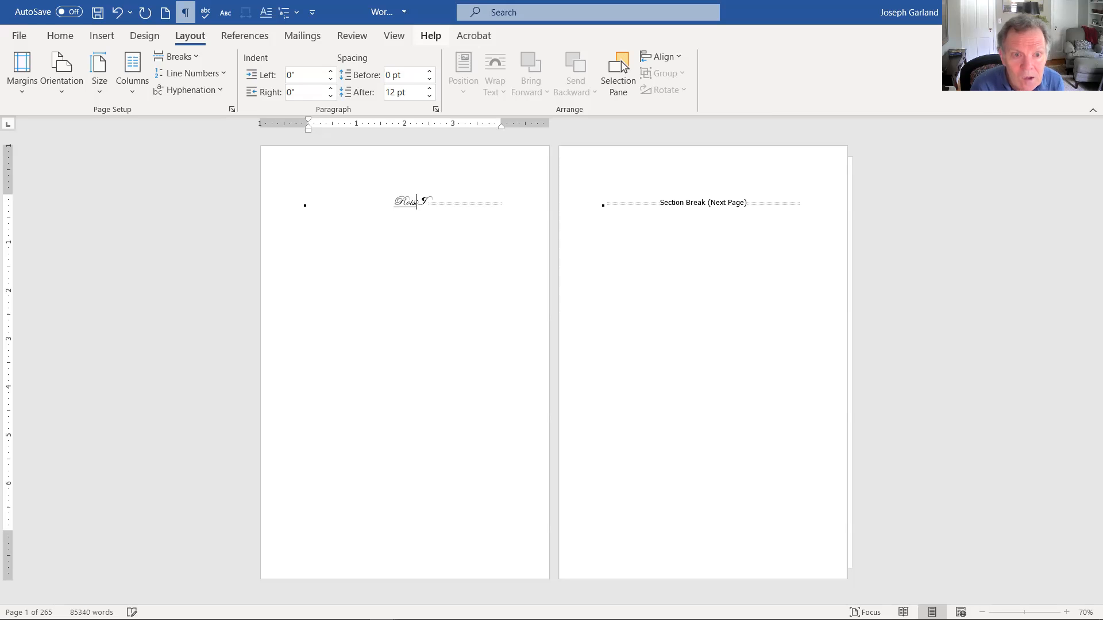
{"action": "type", "text": " Campbell"}
{"action": "key", "text": "Return"}
{"action": "type", "text": "By"}
{"action": "type", "text": " Joseph P. G"}
{"action": "type", "text": "arla"}
{"action": "key", "text": "BackSpace"}
{"action": "key", "text": "BackSpace"}
{"action": "key", "text": "BackSpace"}
{"action": "key", "text": "BackSpace"}
{"action": "key", "text": "BackSpace"}
{"action": "type", "text": "="}
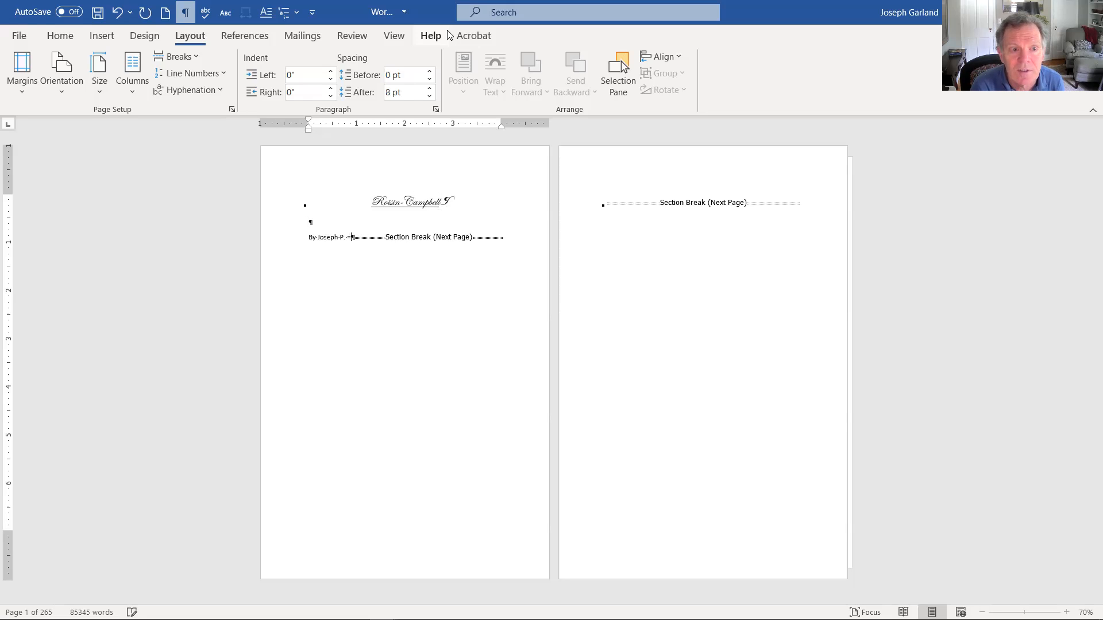
{"action": "key", "text": "BackSpace"}
{"action": "type", "text": "arland"}
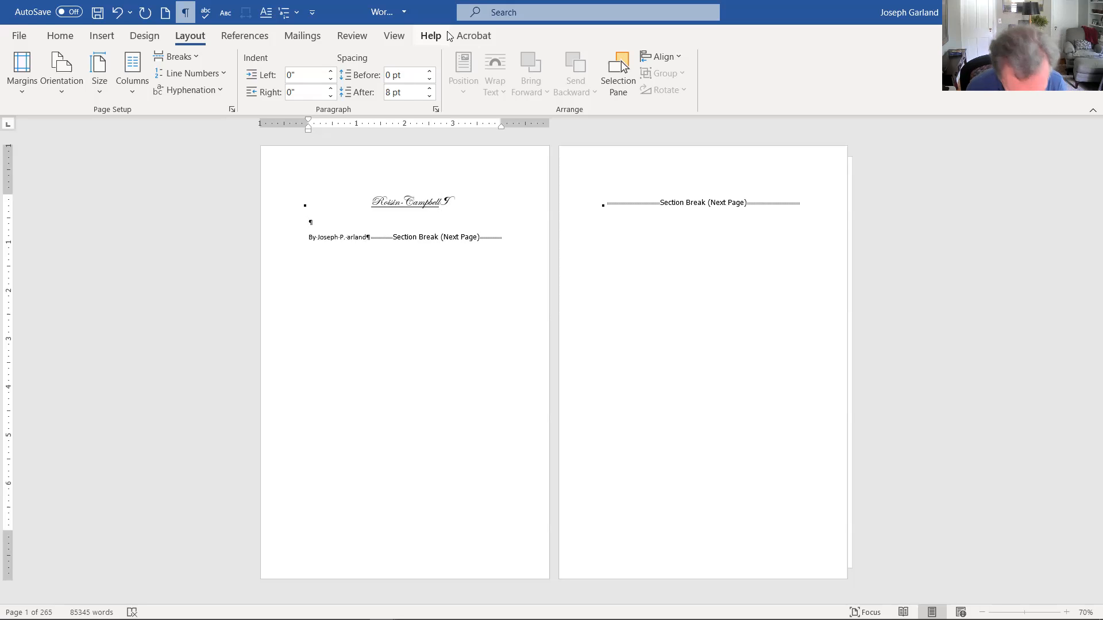
{"action": "type", "text": "G"}
- Apply the "text" paragraph style to the book title and the author line on the first page
{"action": "left_click", "coordinate": [397, 212]}
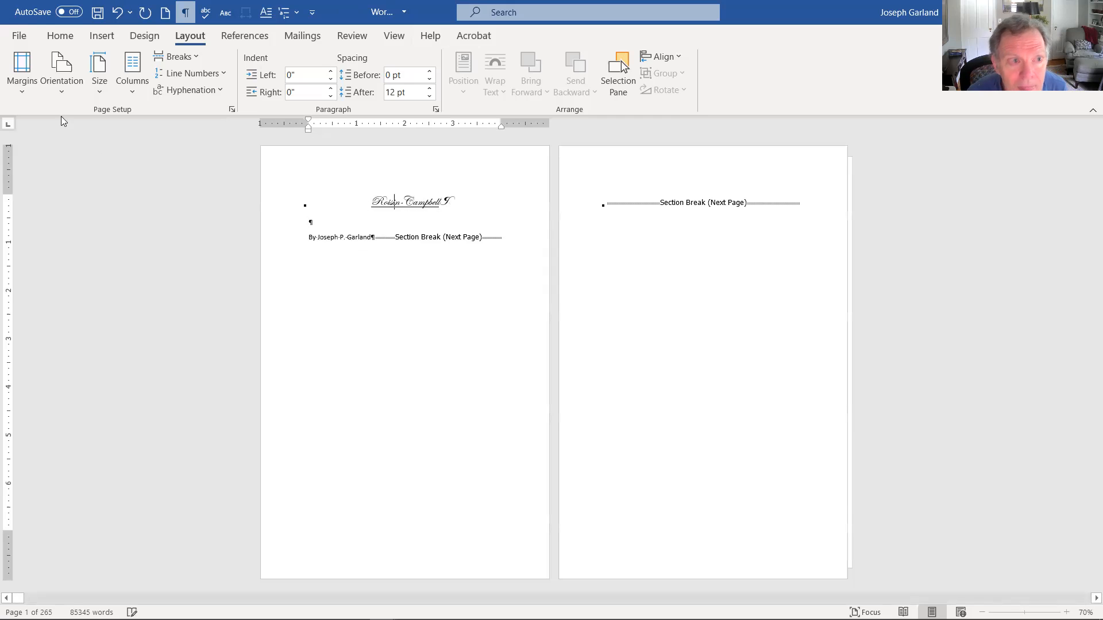
{"action": "left_click", "coordinate": [56, 37]}
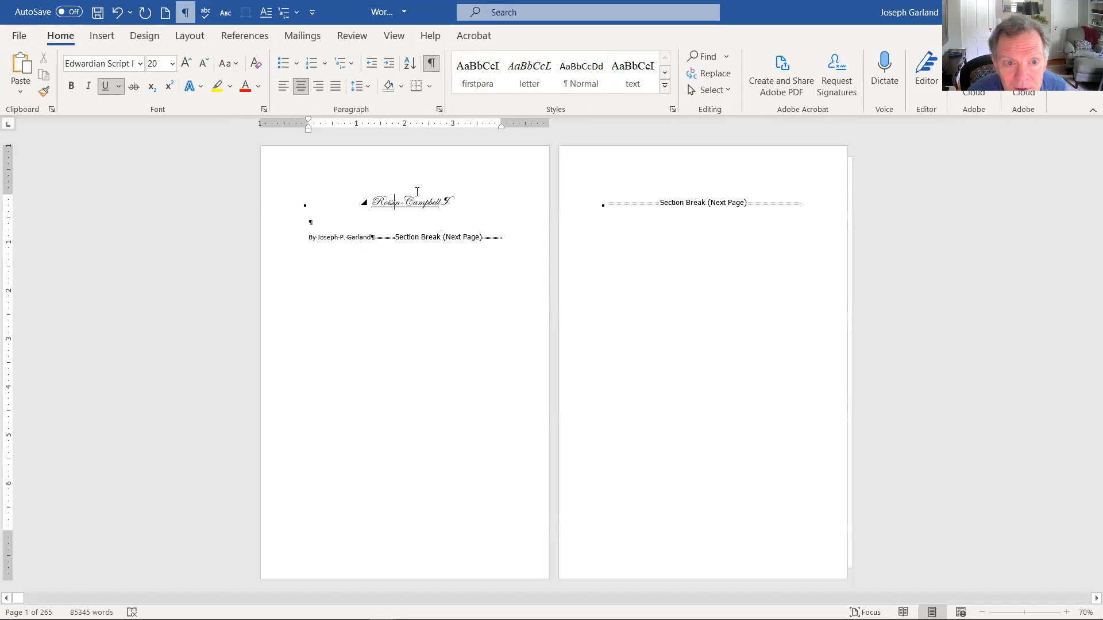
{"action": "left_click", "coordinate": [632, 72]}
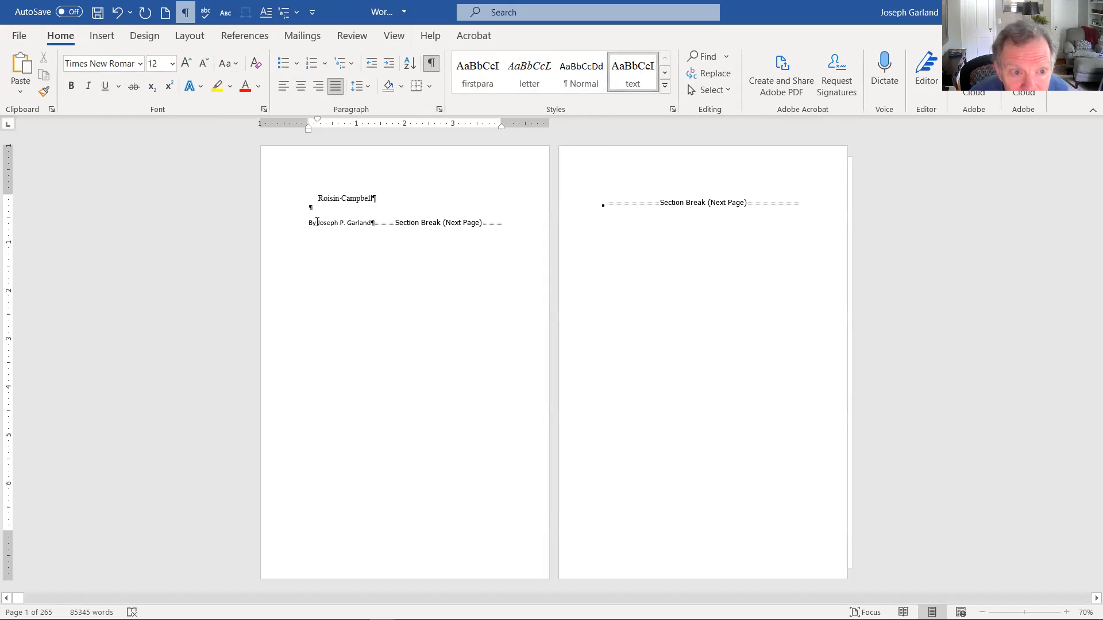
{"action": "left_click", "coordinate": [317, 222]}
{"action": "left_click", "coordinate": [630, 74]}
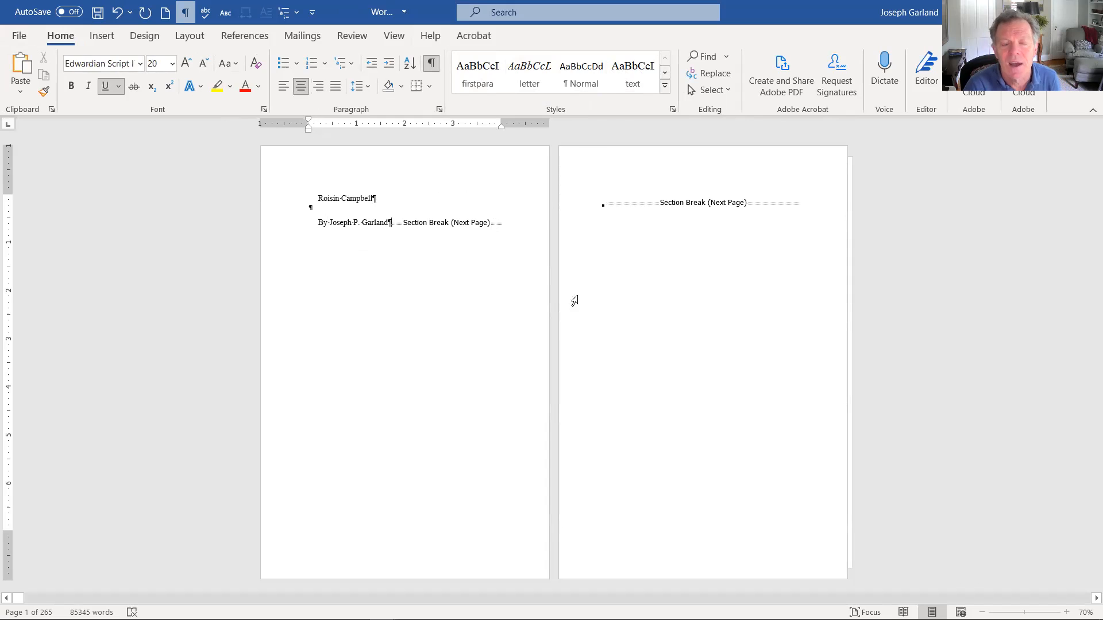
- Enter "Copyright Stuff" as a placeholder in the section after the title page and apply the "text" style to it
{"action": "left_click", "coordinate": [604, 202]}
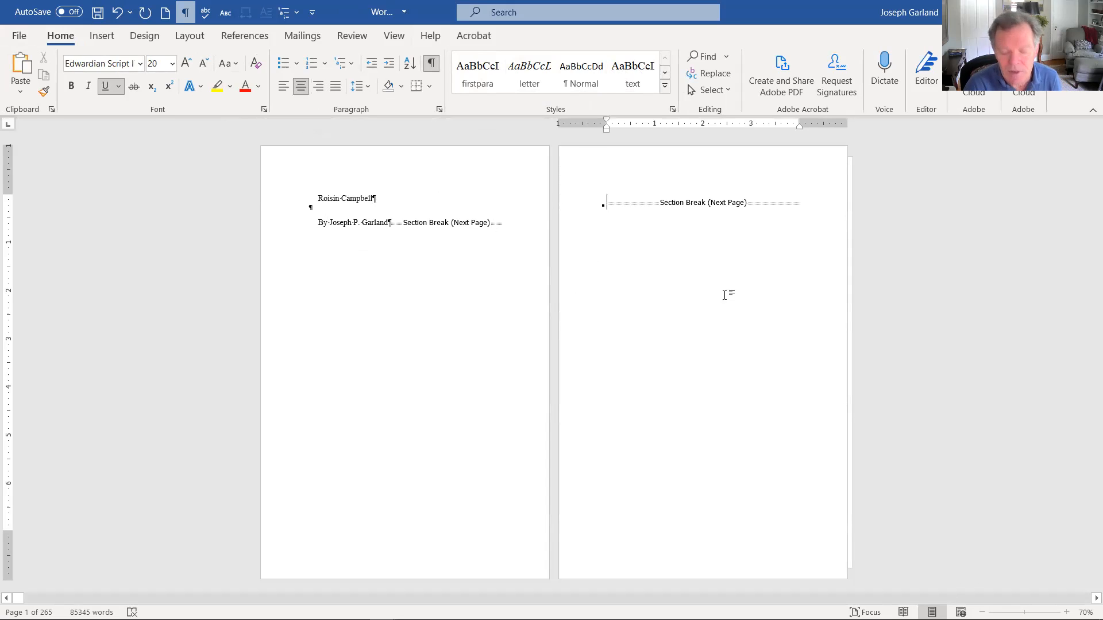
{"action": "type", "text": "Co"}
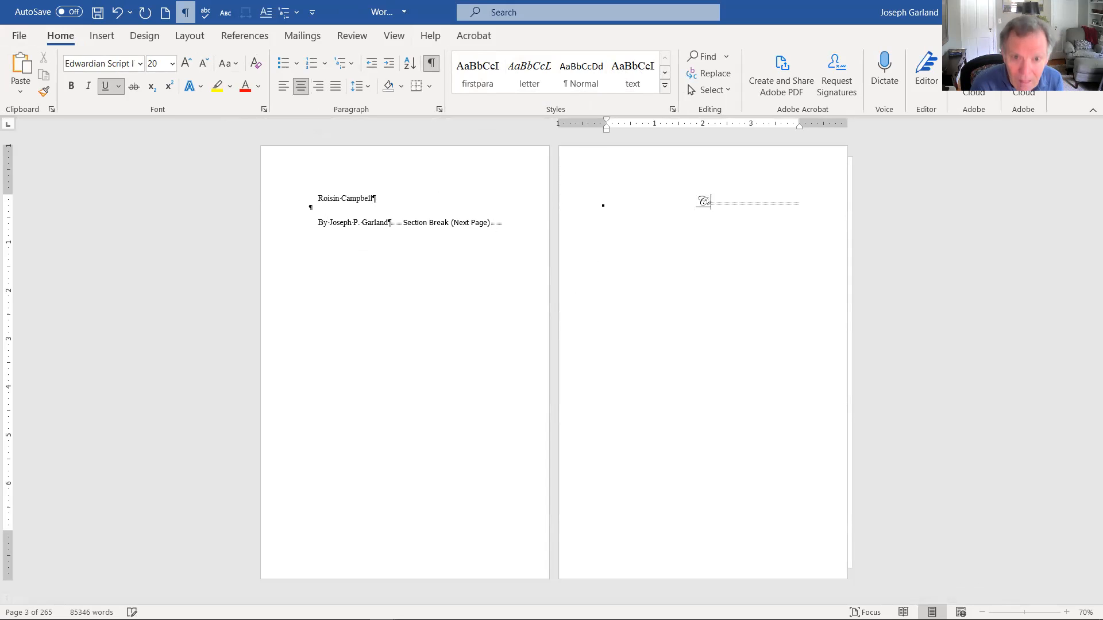
{"action": "type", "text": "pyr"}
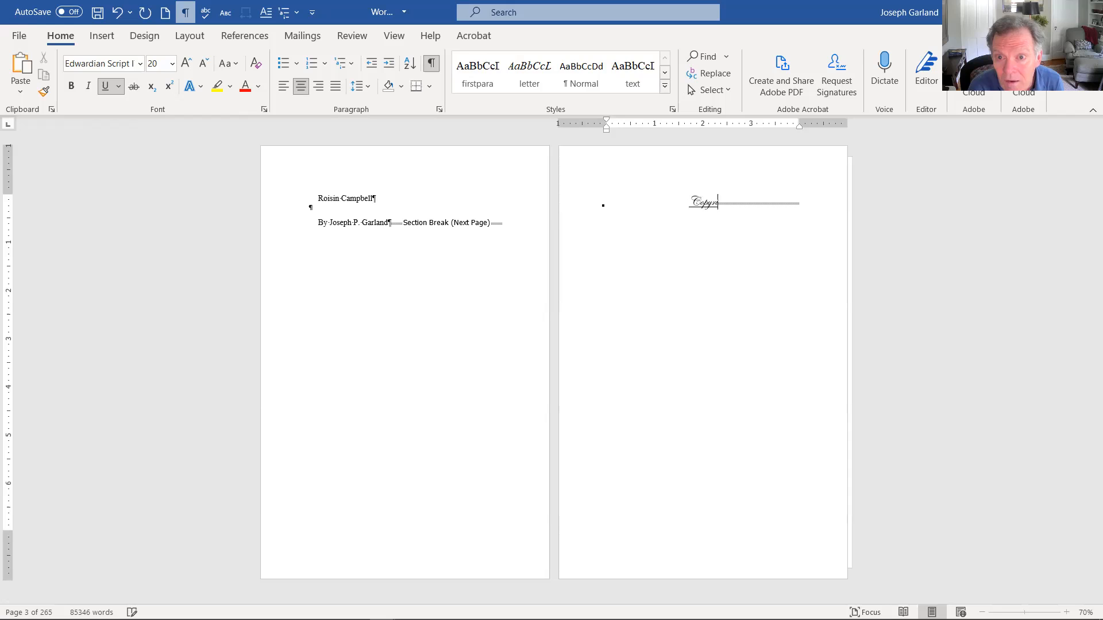
{"action": "type", "text": "ight Suuff"}
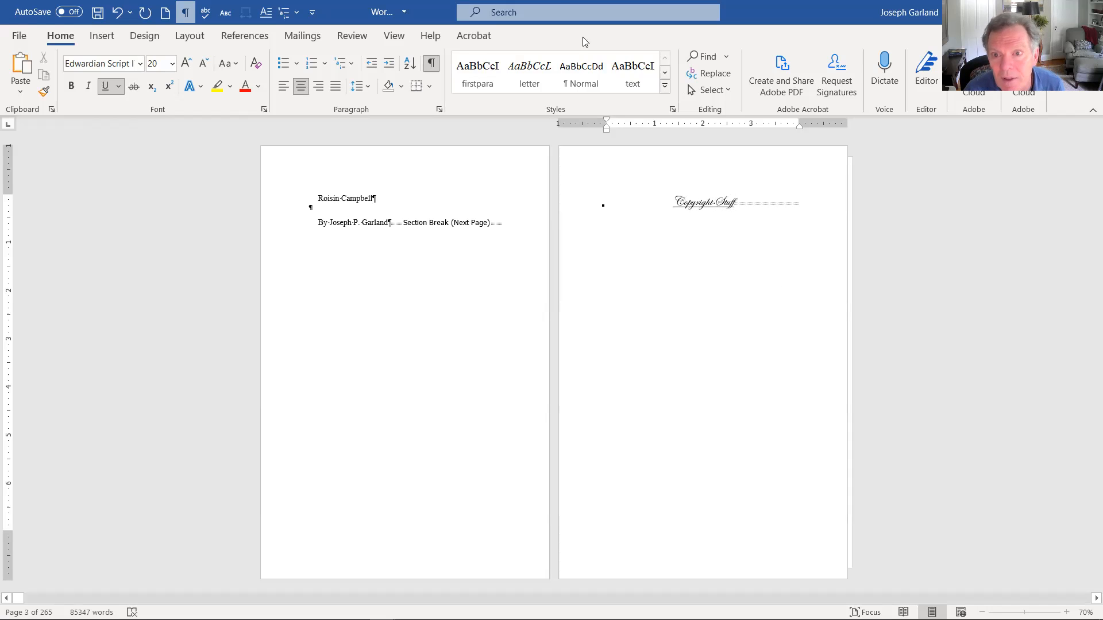
{"action": "left_click", "coordinate": [621, 73]}
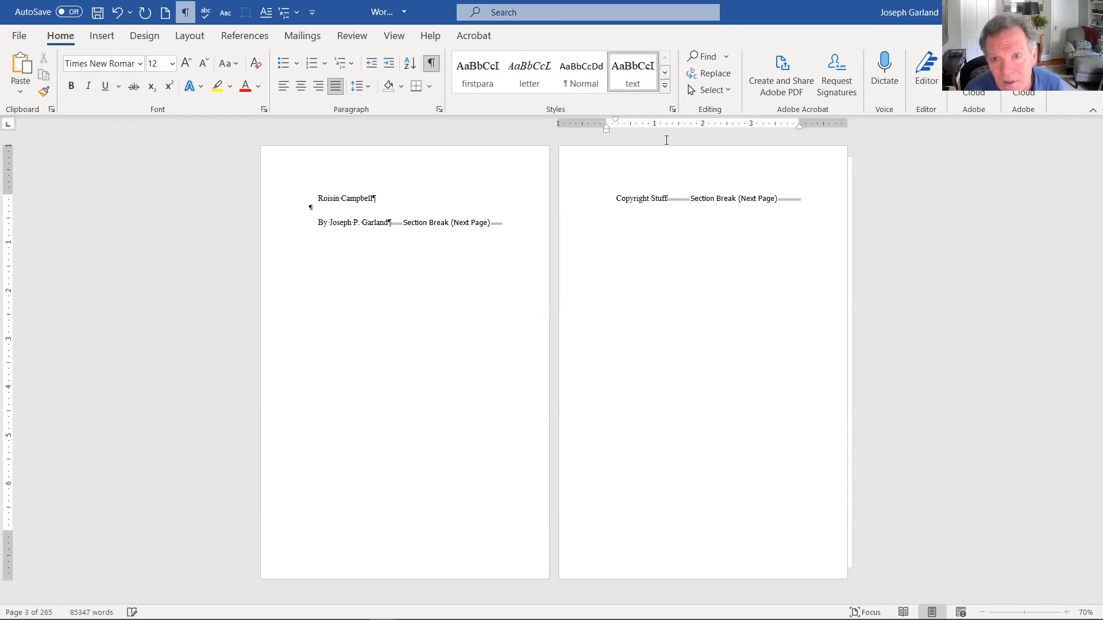
- Insert an automatic table of contents headed "Contents" in the empty section before the "Dismissal" chapter
{"action": "key", "text": "Down"}
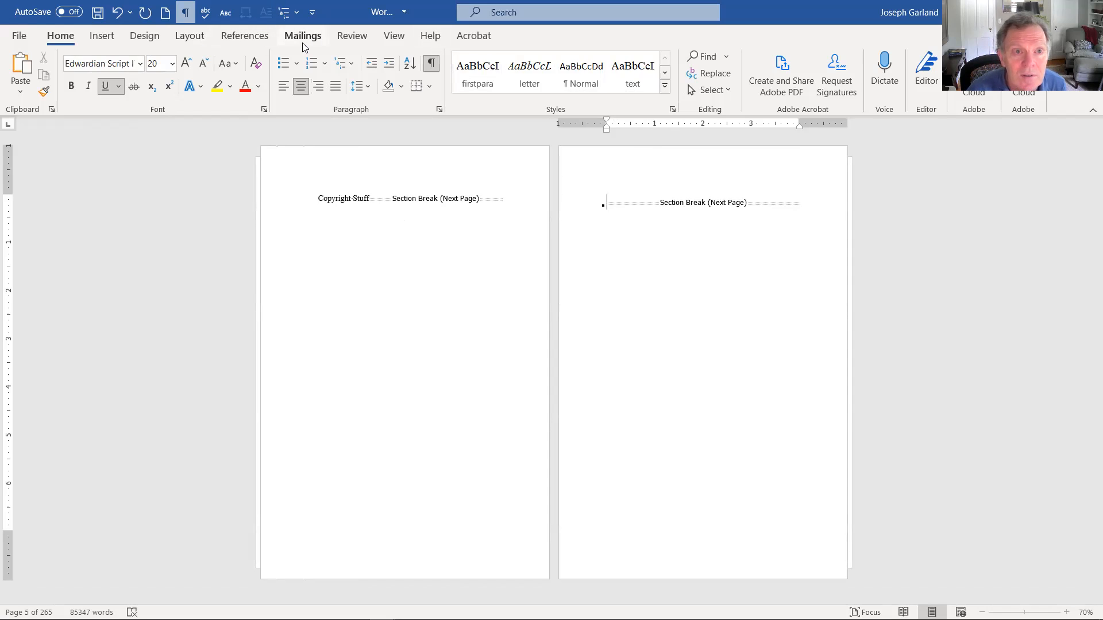
{"action": "left_click", "coordinate": [253, 36]}
{"action": "left_click", "coordinate": [34, 81]}
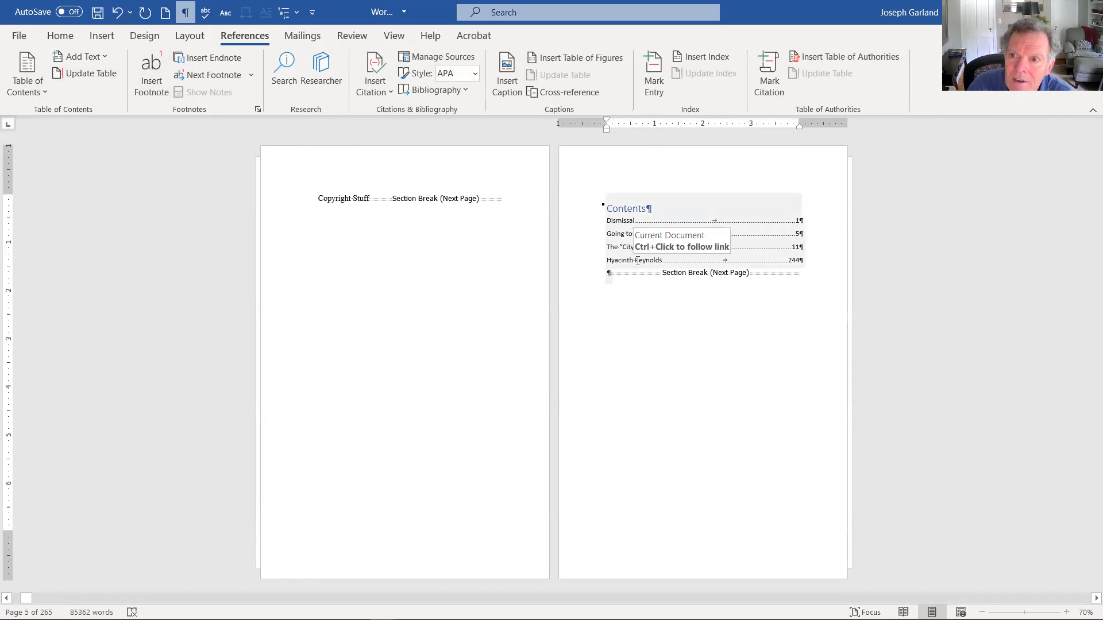
- Compare the contents entries and their page numbers with the opening pages of the "Dismissal" and "Going to America" chapters
{"action": "scroll", "coordinate": [637, 262], "scroll_direction": "down", "scroll_amount": 1}
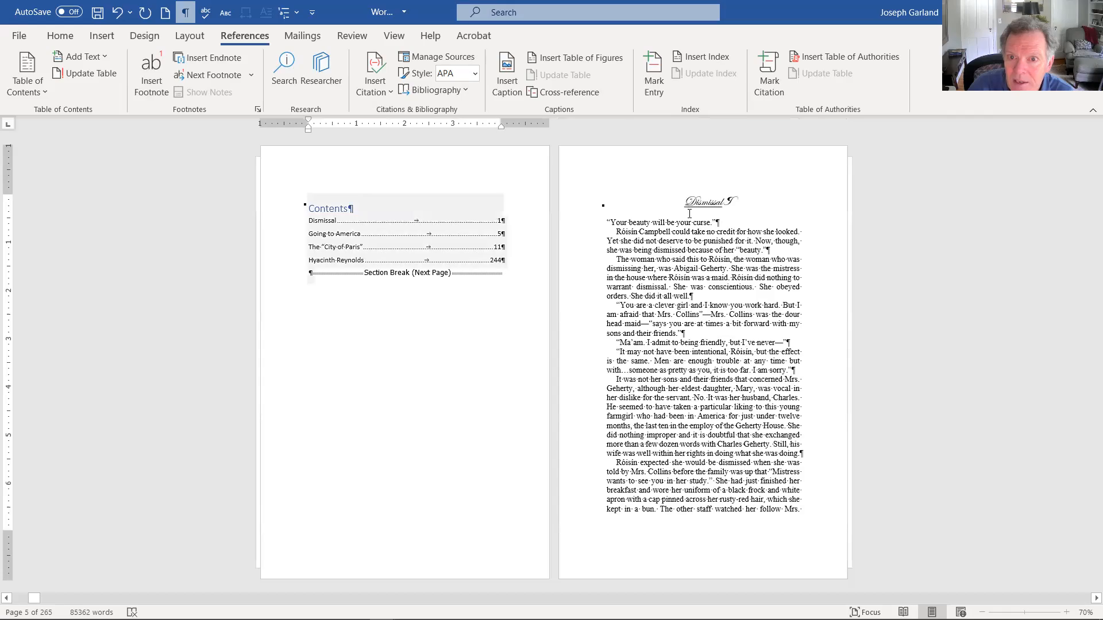
{"action": "scroll", "coordinate": [688, 205], "scroll_direction": "down", "scroll_amount": 5}
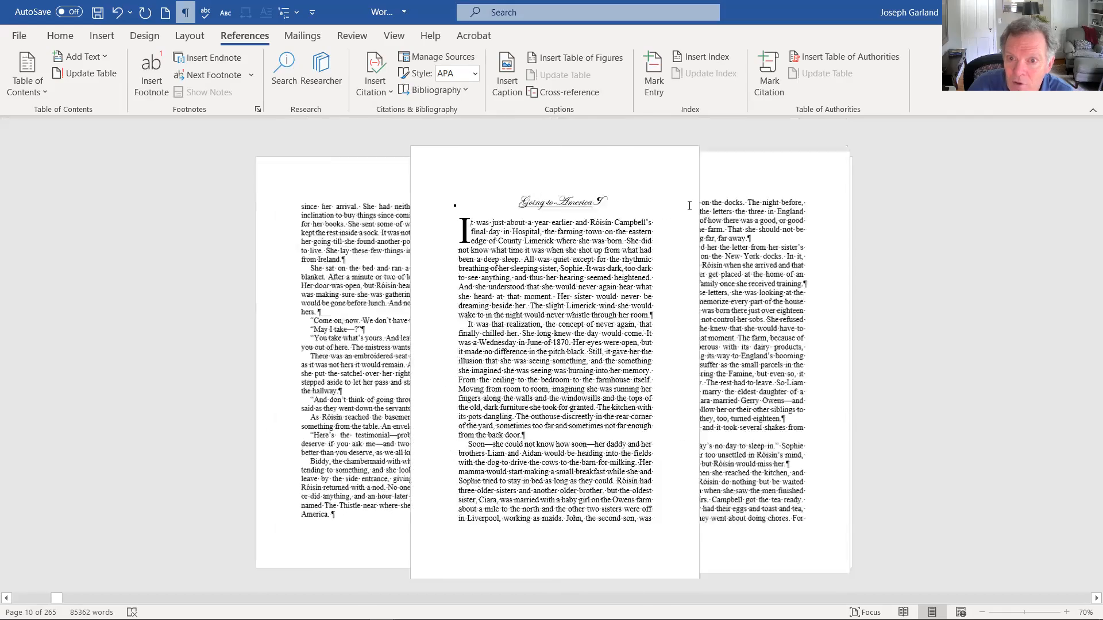
{"action": "scroll", "coordinate": [689, 205], "scroll_direction": "down", "scroll_amount": 1}
{"action": "scroll", "coordinate": [685, 217], "scroll_direction": "down", "scroll_amount": 3}
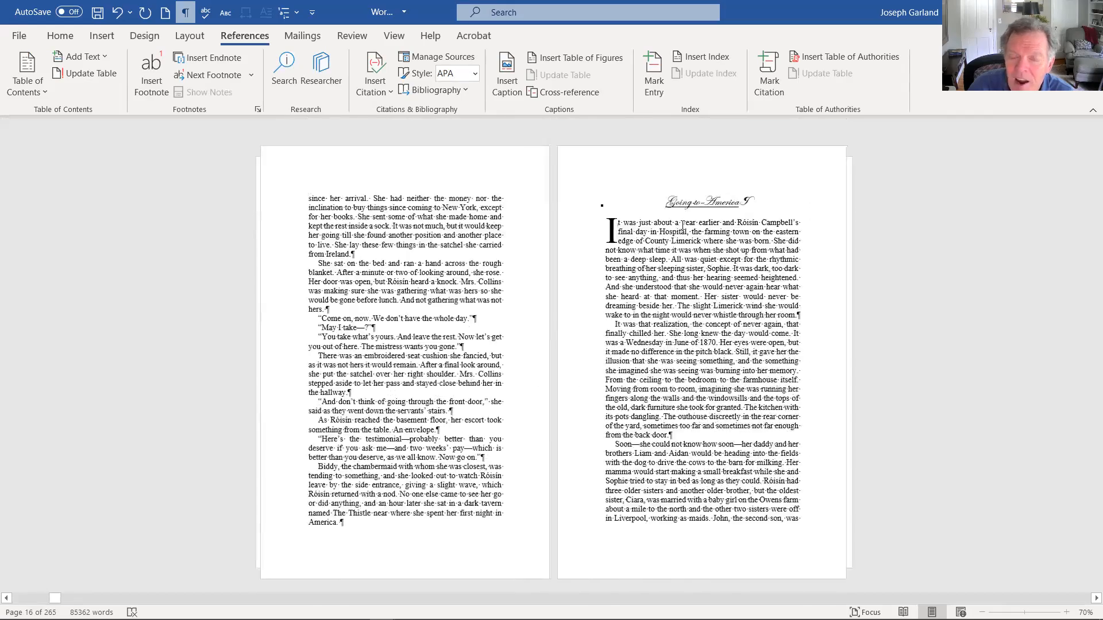
{"action": "scroll", "coordinate": [693, 213], "scroll_direction": "up", "scroll_amount": 6}
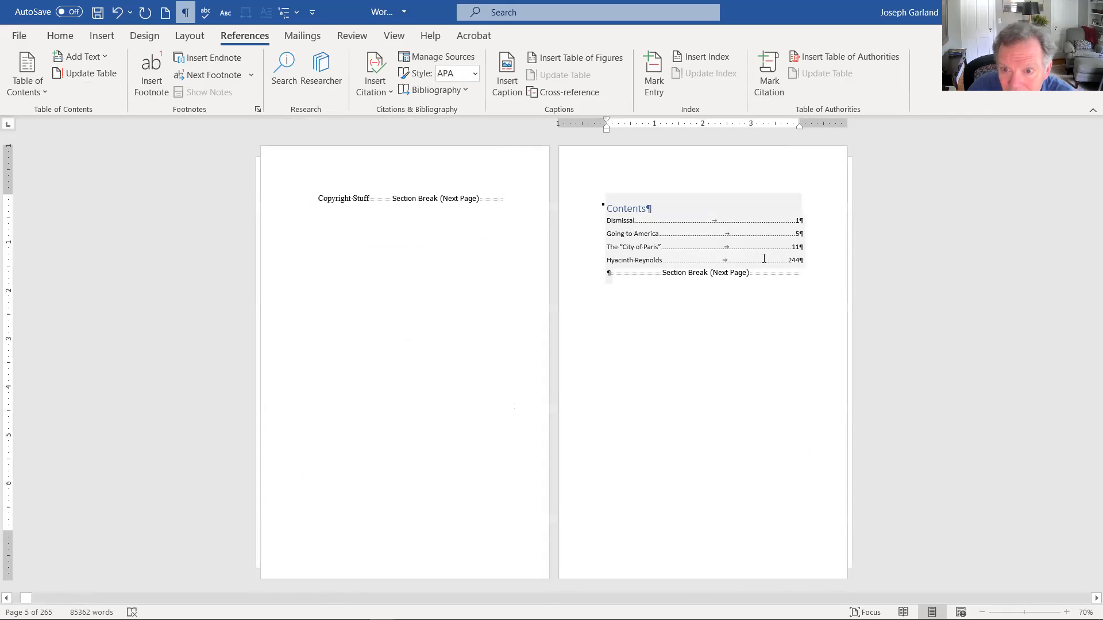
{"action": "left_click", "coordinate": [766, 254]}
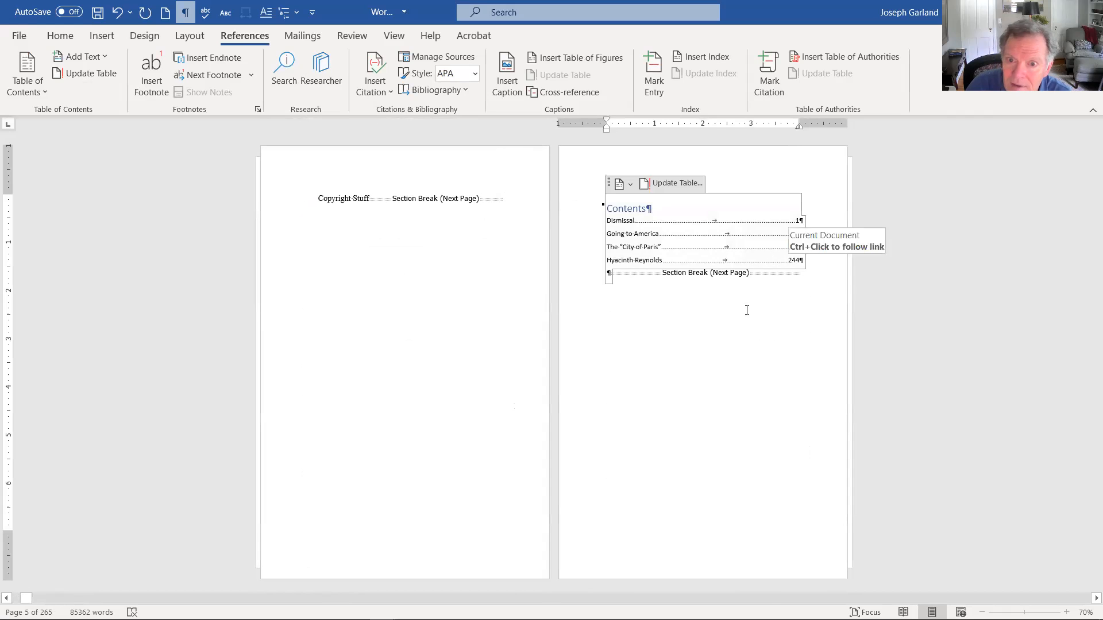
{"action": "scroll", "coordinate": [746, 306], "scroll_direction": "down", "scroll_amount": 1}
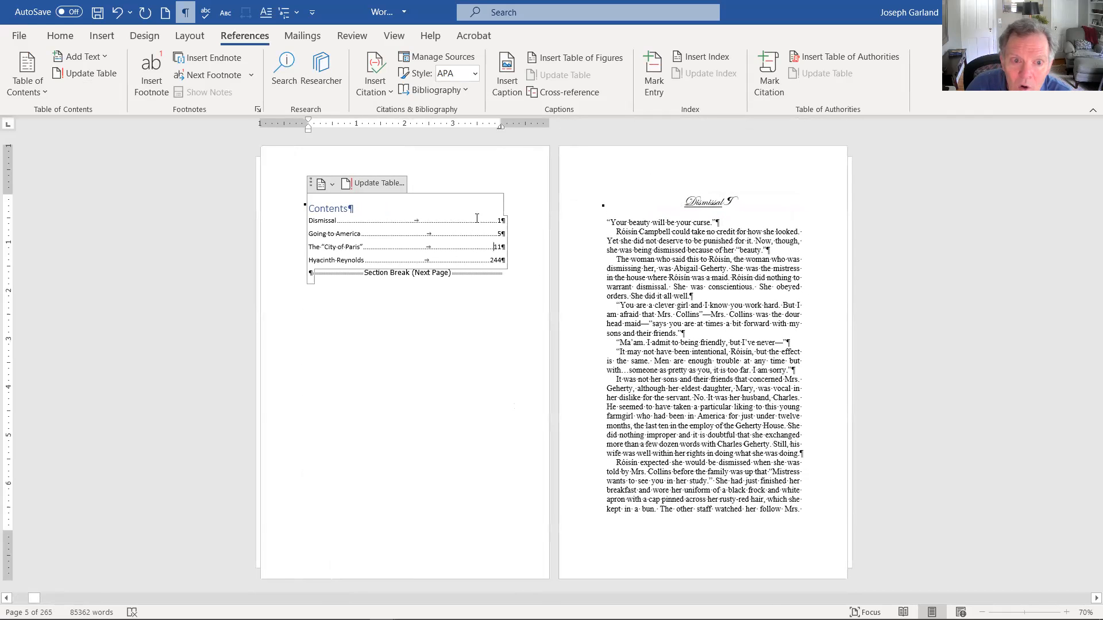
- Collapse the text under the "Dismissal" heading, expand it again, and look through the chapter's first pages
{"action": "left_click", "coordinate": [679, 203]}
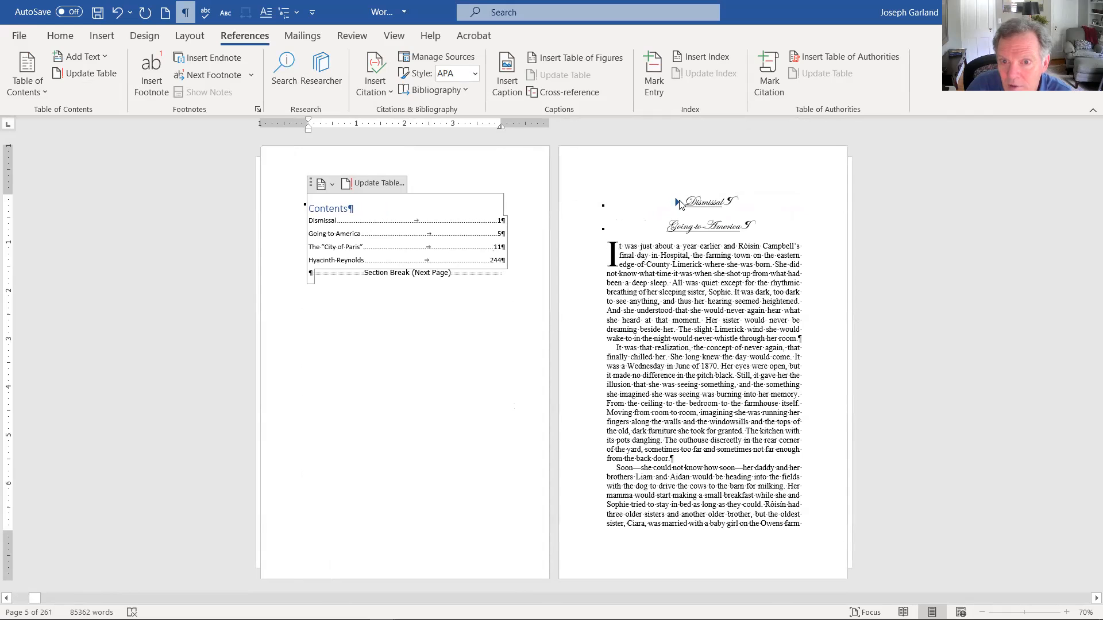
{"action": "left_click", "coordinate": [678, 202]}
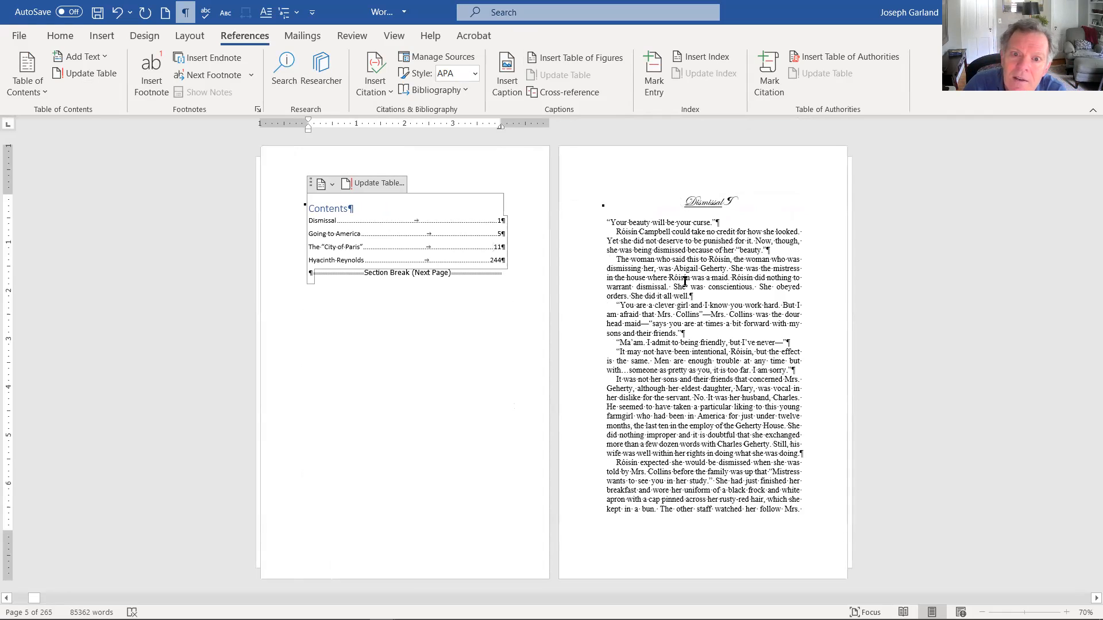
{"action": "scroll", "coordinate": [684, 281], "scroll_direction": "down", "scroll_amount": 4}
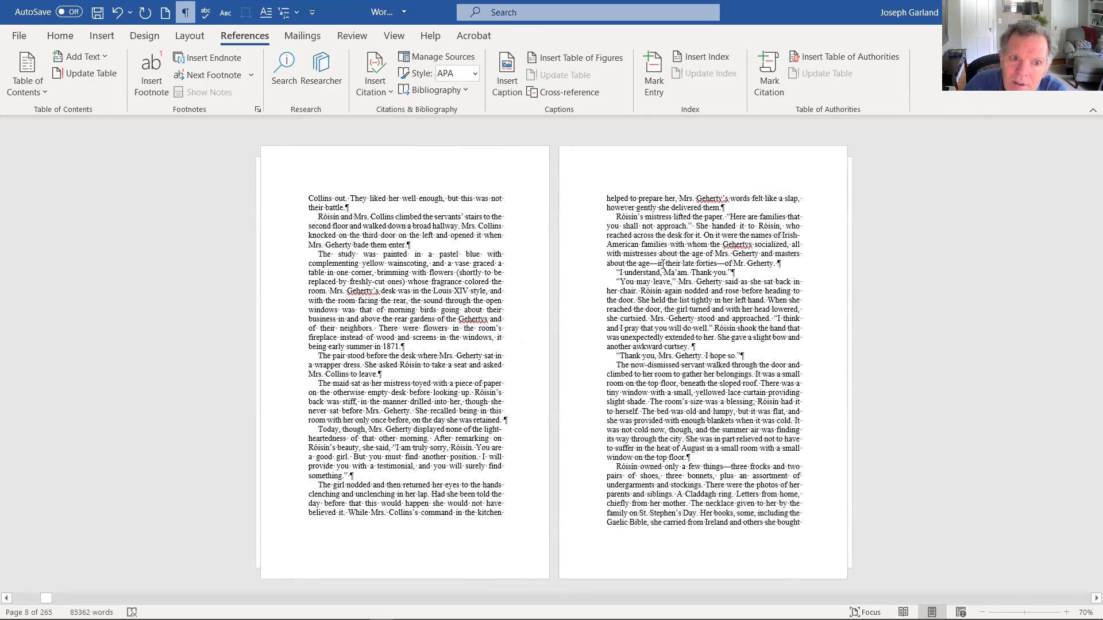
{"action": "scroll", "coordinate": [663, 264], "scroll_direction": "up", "scroll_amount": 4}
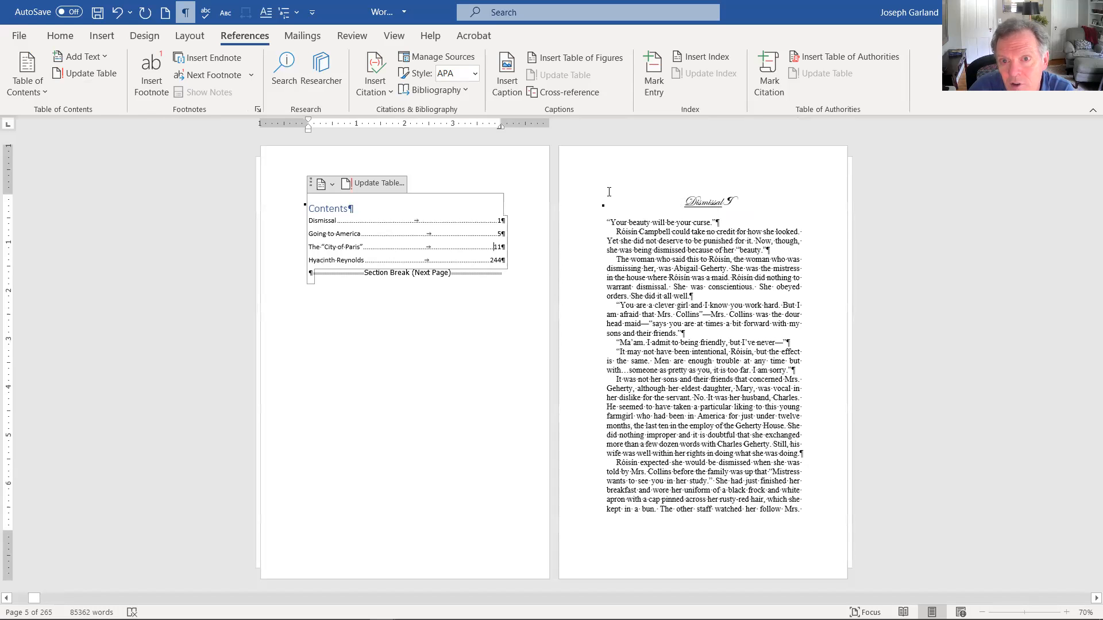
{"action": "scroll", "coordinate": [679, 232], "scroll_direction": "down", "scroll_amount": 2}
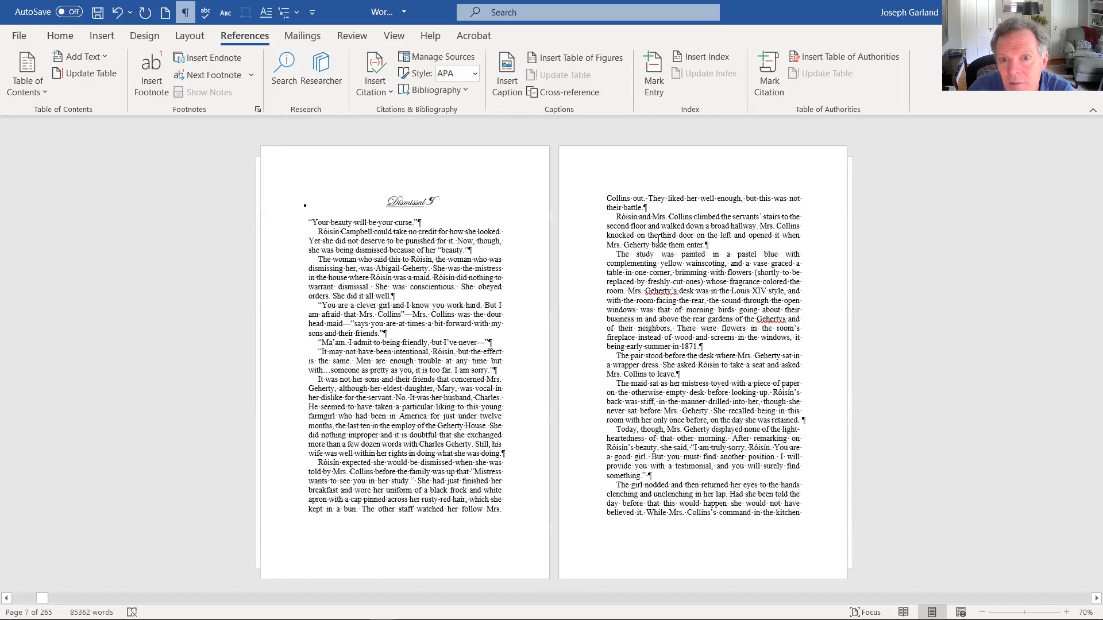
{"action": "scroll", "coordinate": [658, 238], "scroll_direction": "down", "scroll_amount": 2}
{"action": "scroll", "coordinate": [658, 238], "scroll_direction": "up", "scroll_amount": 4}
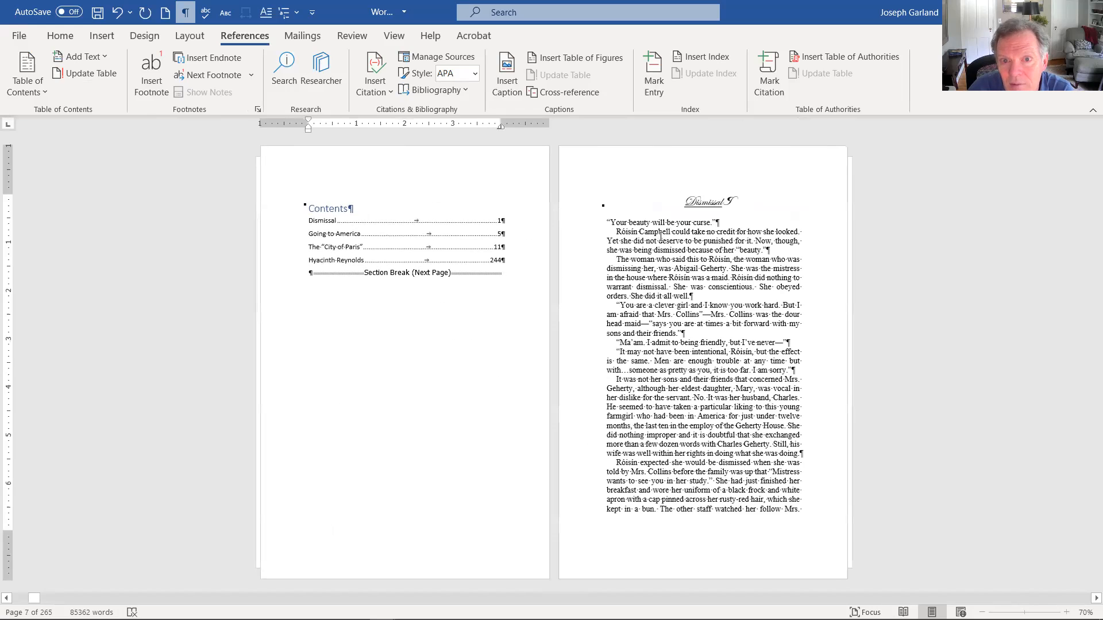
- Open the header on the first page of "Dismissal" and confirm the section's page numbering as 1, 2, 3, … starting at 1
{"action": "left_click", "coordinate": [645, 174]}
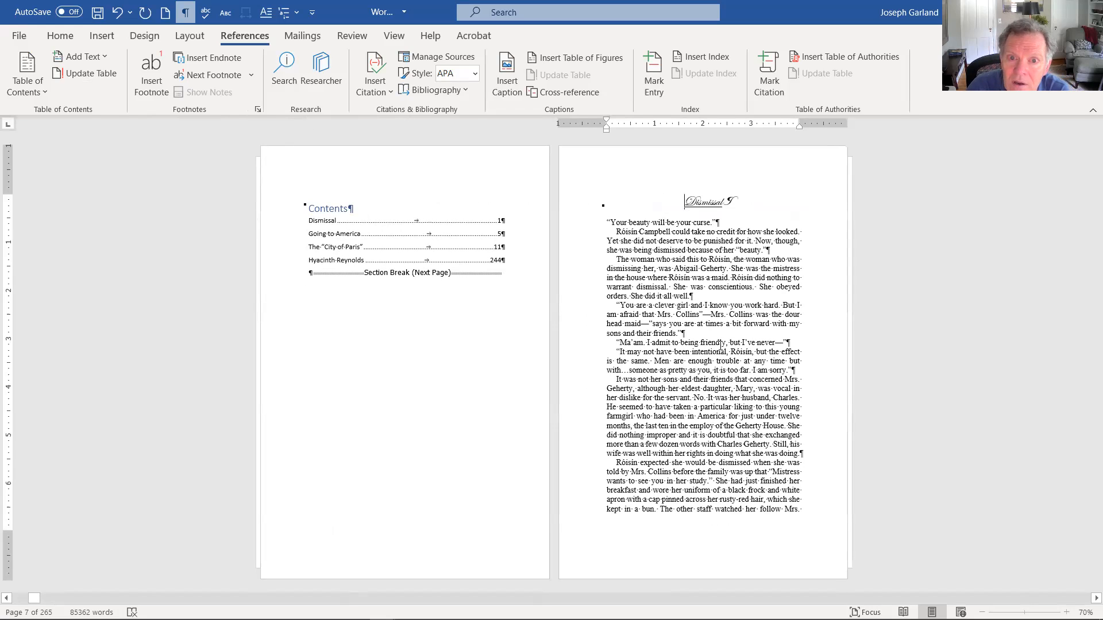
{"action": "double_click", "coordinate": [701, 161]}
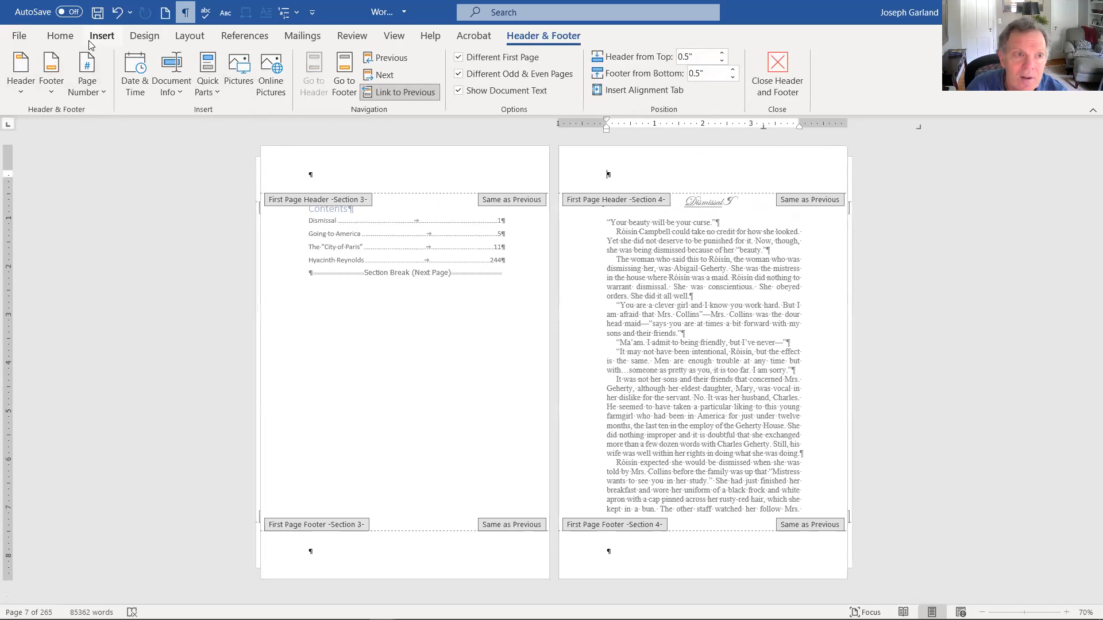
{"action": "left_click", "coordinate": [83, 77]}
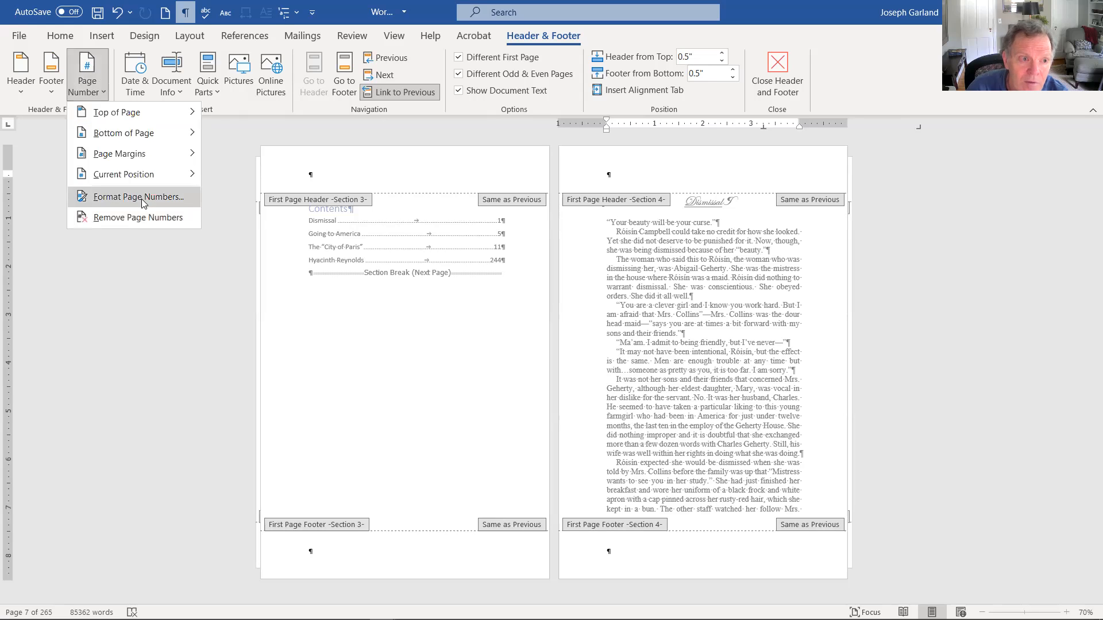
{"action": "left_click", "coordinate": [142, 199]}
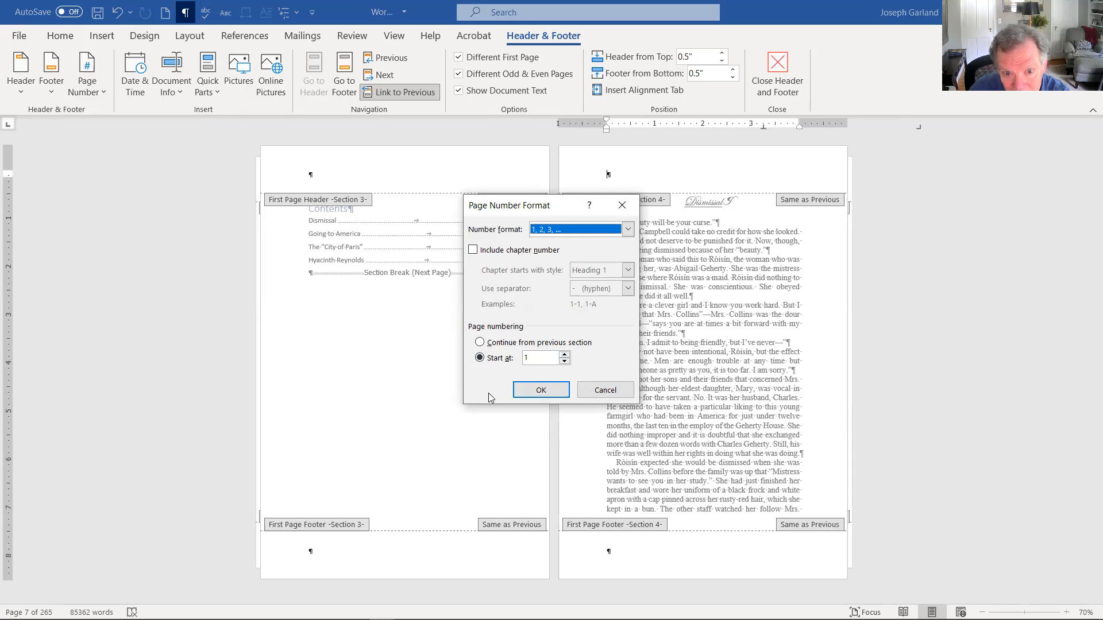
{"action": "left_click", "coordinate": [526, 393]}
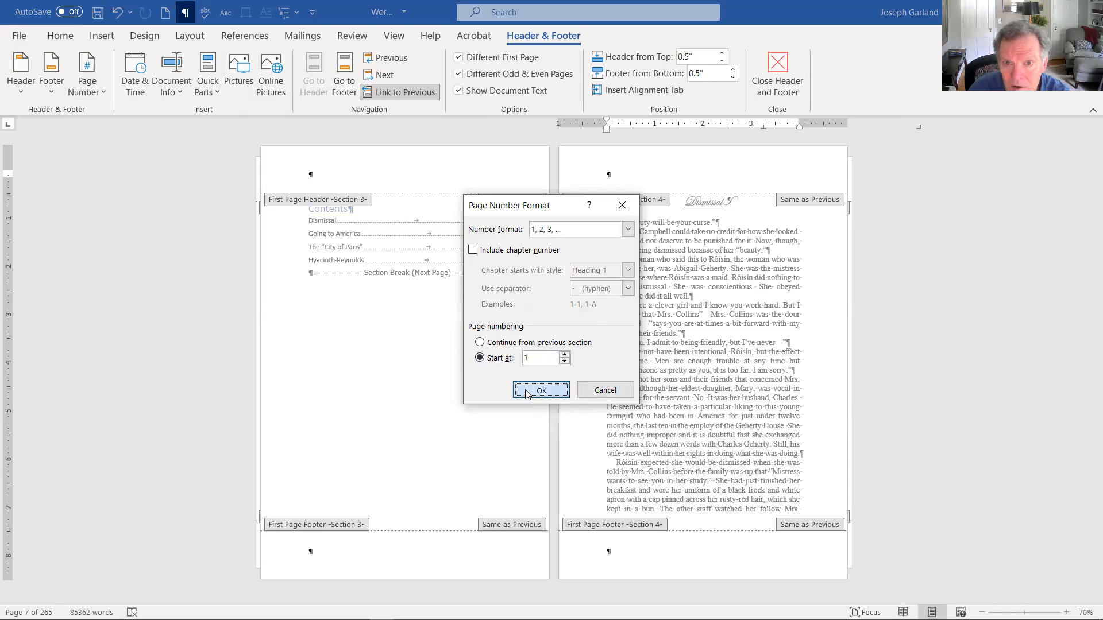
- Insert a plain page number at the current position in the first-page header of the "Dismissal" section
{"action": "left_click", "coordinate": [95, 81]}
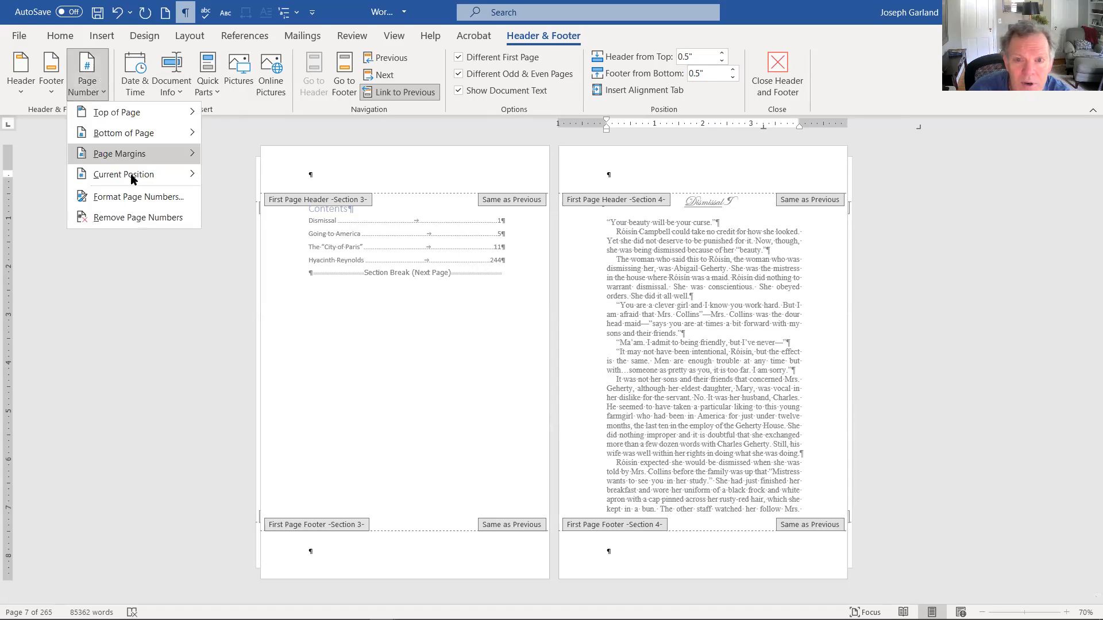
{"action": "mouse_move", "coordinate": [131, 178]}
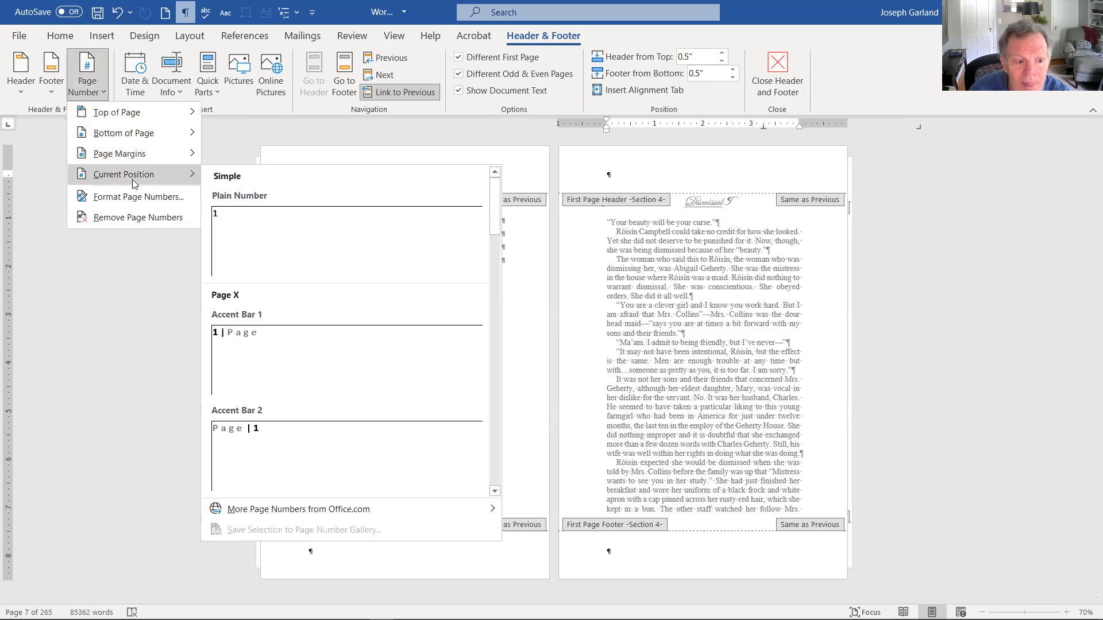
{"action": "left_click", "coordinate": [290, 266]}
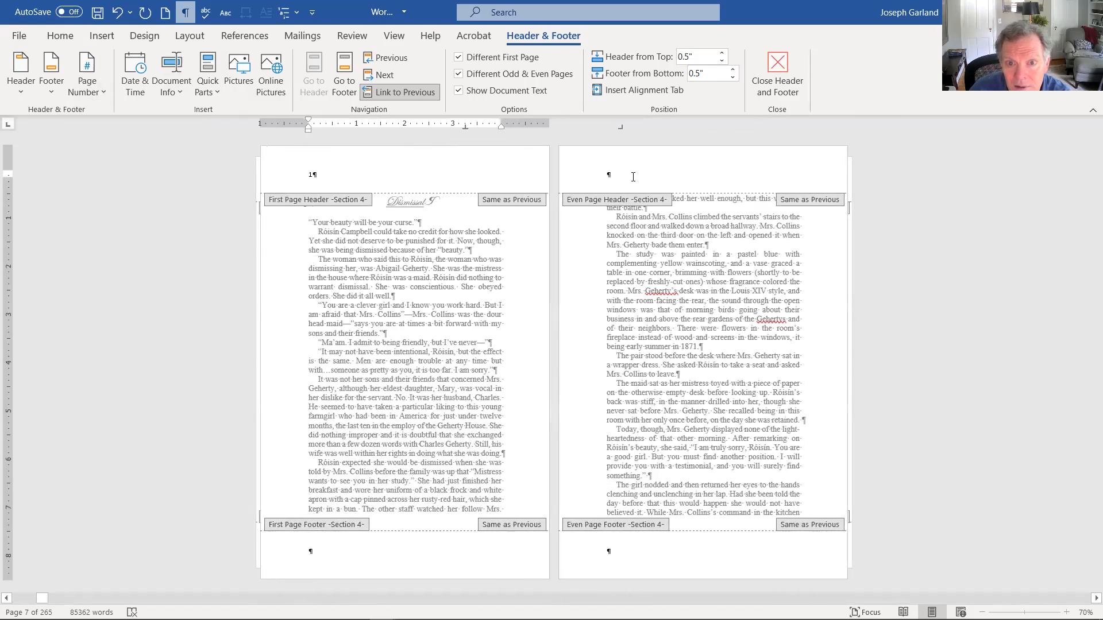
- Insert a plain page number at the current position in the even-page header of the "Dismissal" section
{"action": "left_click", "coordinate": [607, 174]}
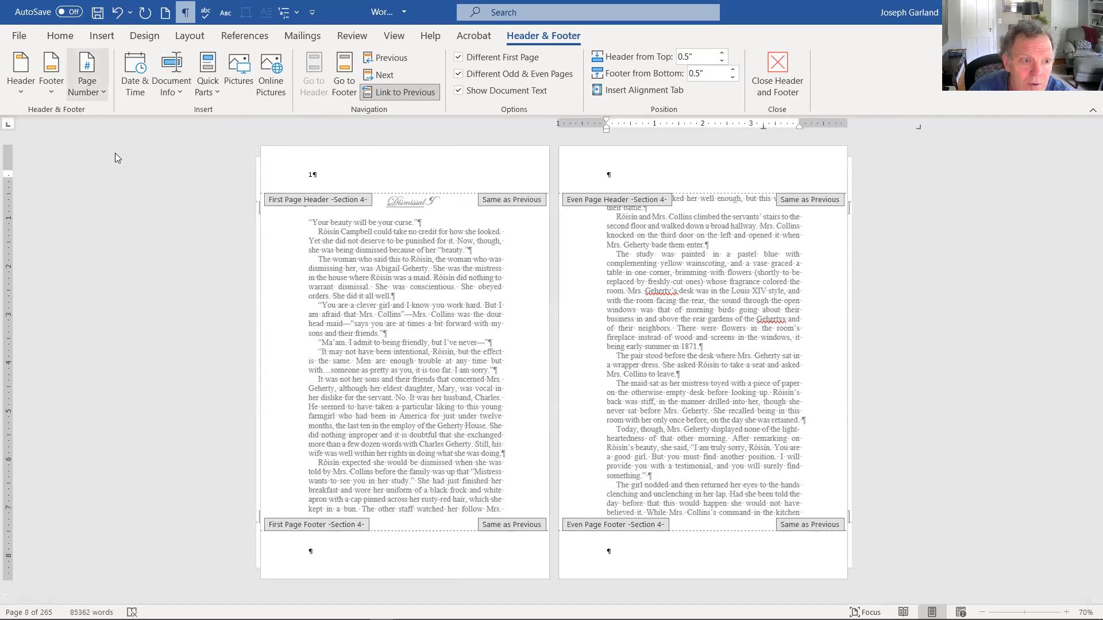
{"action": "mouse_move", "coordinate": [126, 175]}
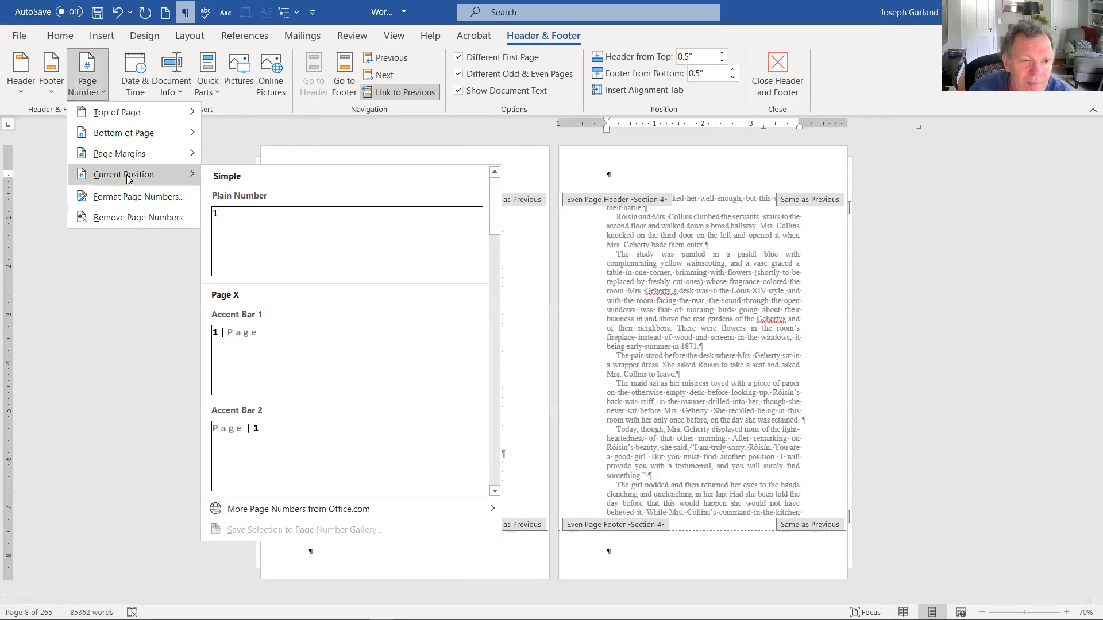
{"action": "left_click", "coordinate": [262, 232]}
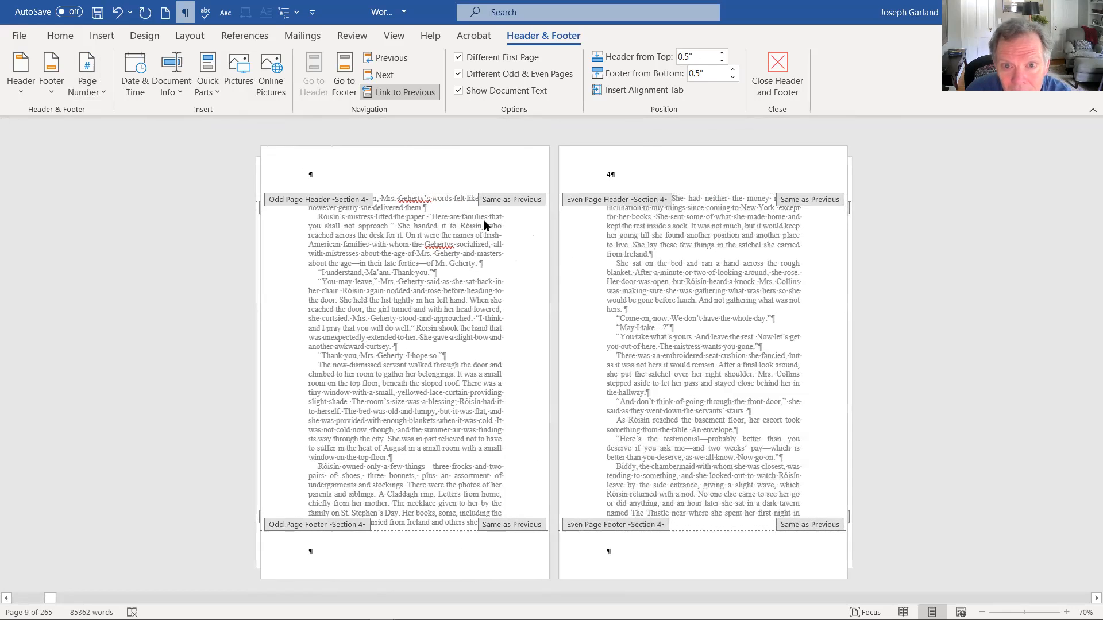
- Check the page numbers in the headers around the start of "Dismissal" and switch the page movement to vertical
{"action": "scroll", "coordinate": [483, 238], "scroll_direction": "up", "scroll_amount": 1}
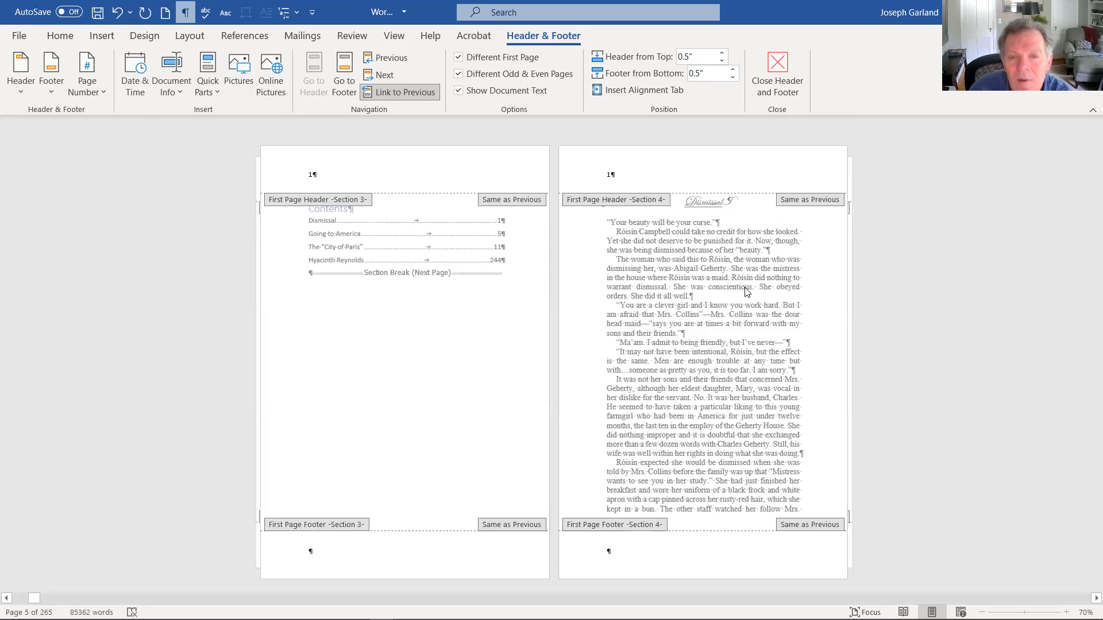
{"action": "scroll", "coordinate": [629, 173], "scroll_direction": "down", "scroll_amount": 1}
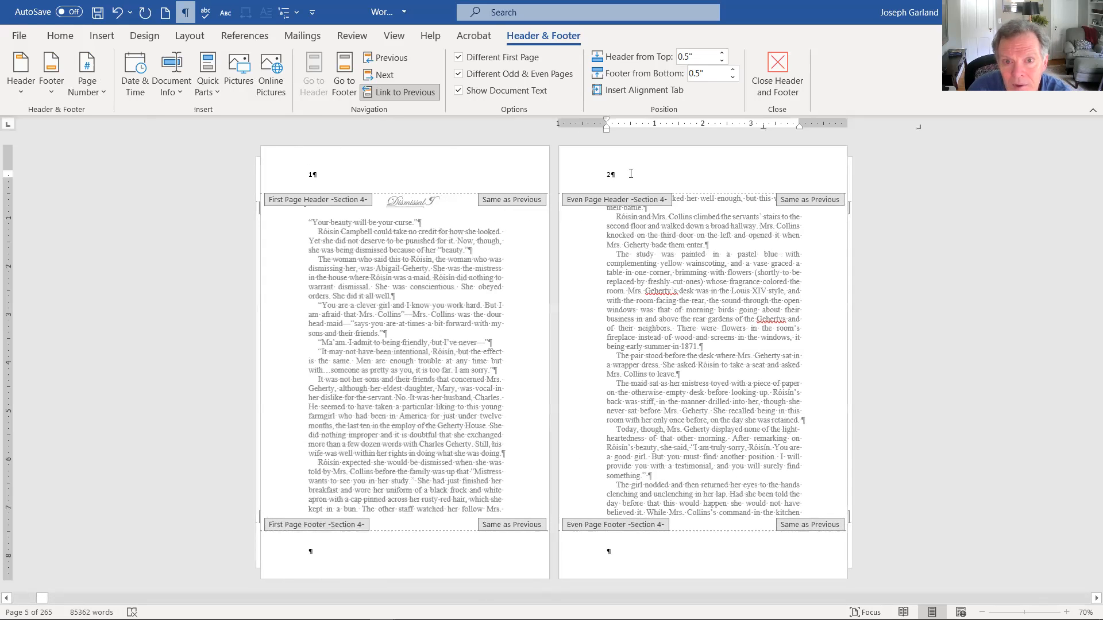
{"action": "left_click", "coordinate": [394, 36]}
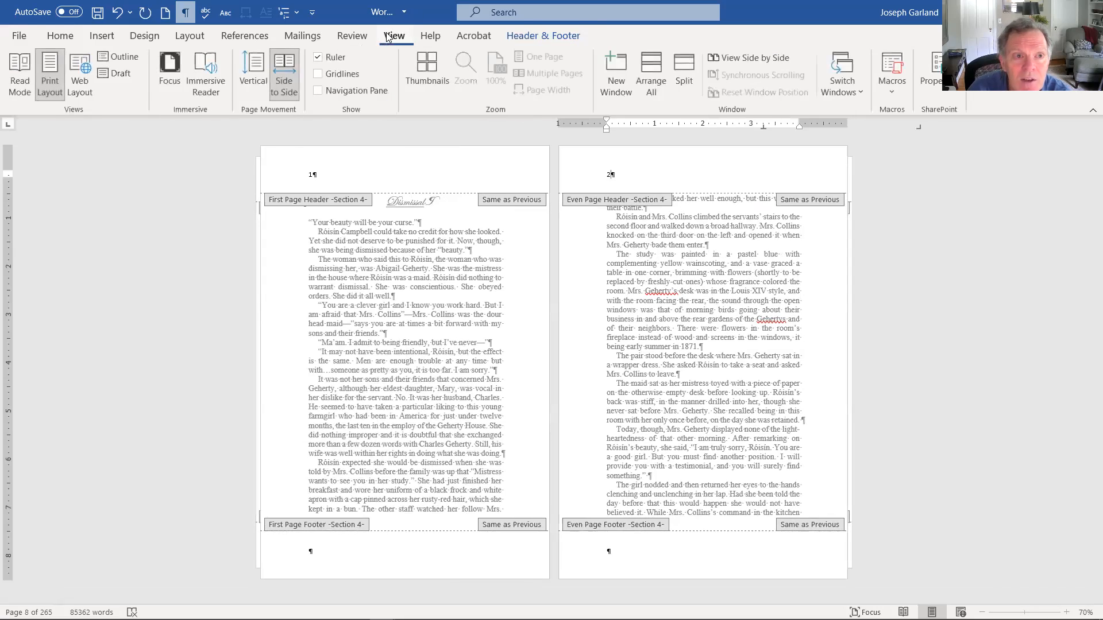
{"action": "left_click", "coordinate": [256, 68]}
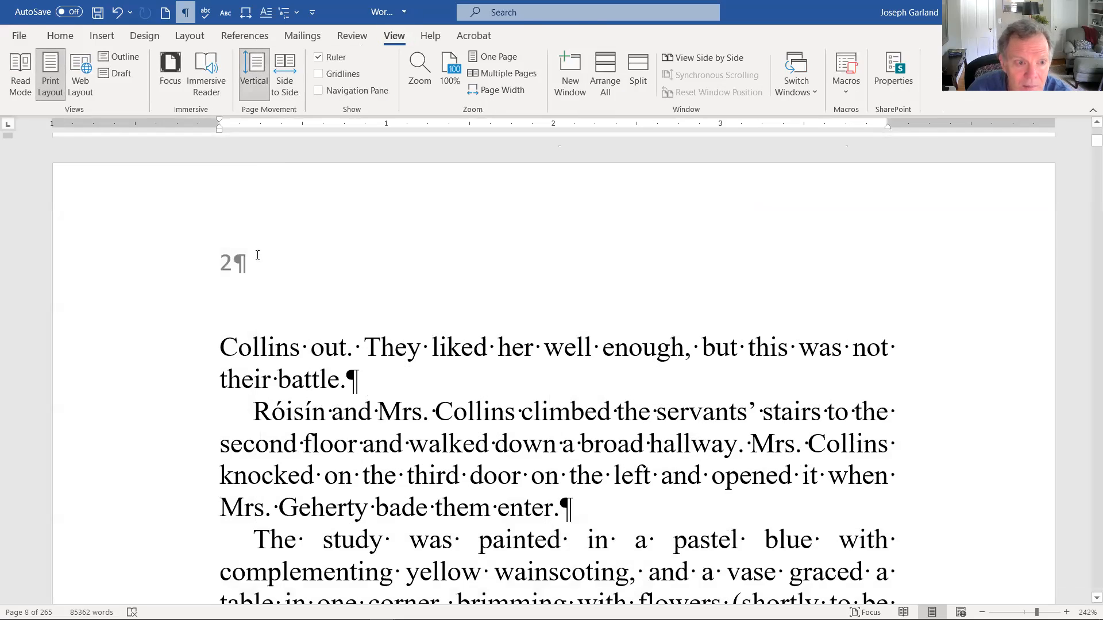
- Examine the page headers across the first three pages of the "Dismissal" chapter for their page numbers
{"action": "scroll", "coordinate": [257, 254], "scroll_direction": "up", "scroll_amount": 2}
{"action": "scroll", "coordinate": [257, 254], "scroll_direction": "up", "scroll_amount": 15}
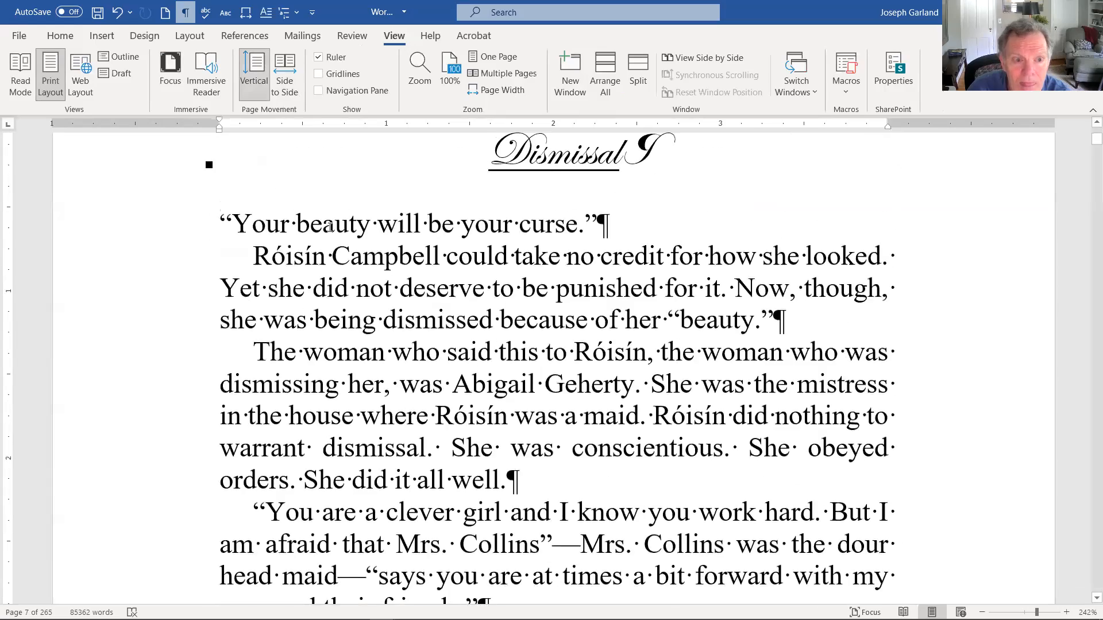
{"action": "scroll", "coordinate": [286, 168], "scroll_direction": "up", "scroll_amount": 2}
{"action": "scroll", "coordinate": [281, 172], "scroll_direction": "down", "scroll_amount": 15}
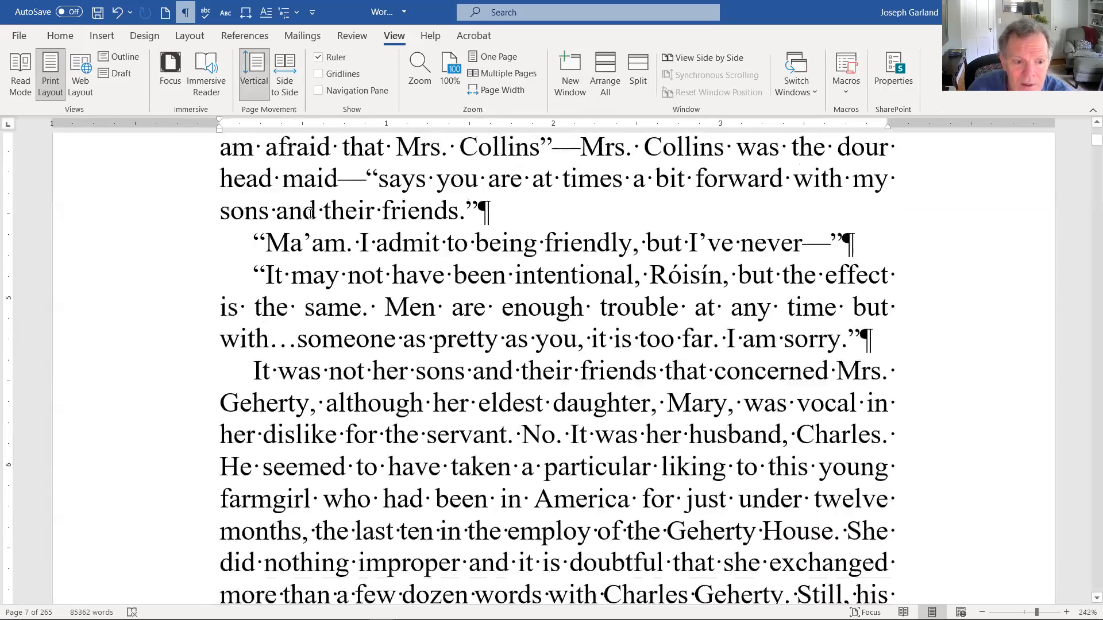
{"action": "scroll", "coordinate": [320, 308], "scroll_direction": "down", "scroll_amount": 15}
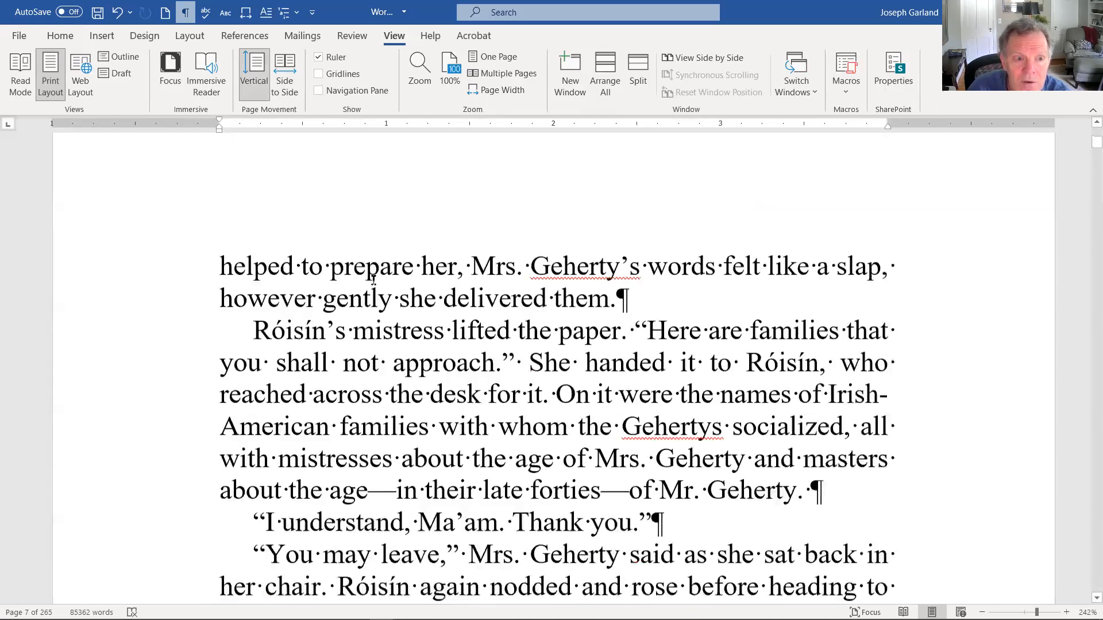
{"action": "scroll", "coordinate": [408, 241], "scroll_direction": "up", "scroll_amount": 3}
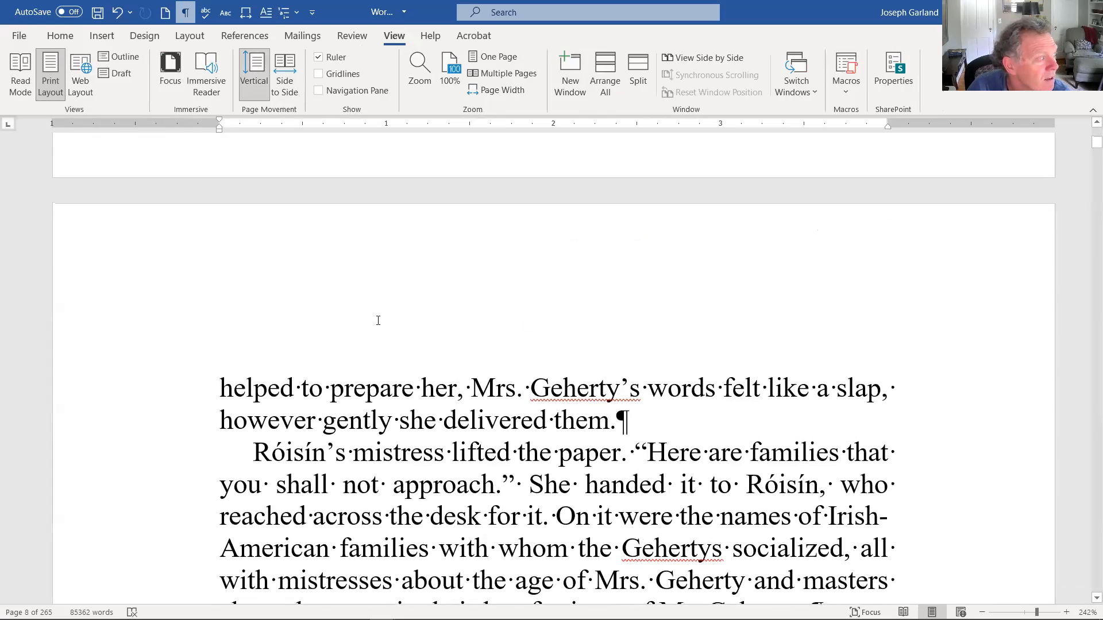
{"action": "scroll", "coordinate": [402, 309], "scroll_direction": "down", "scroll_amount": 20}
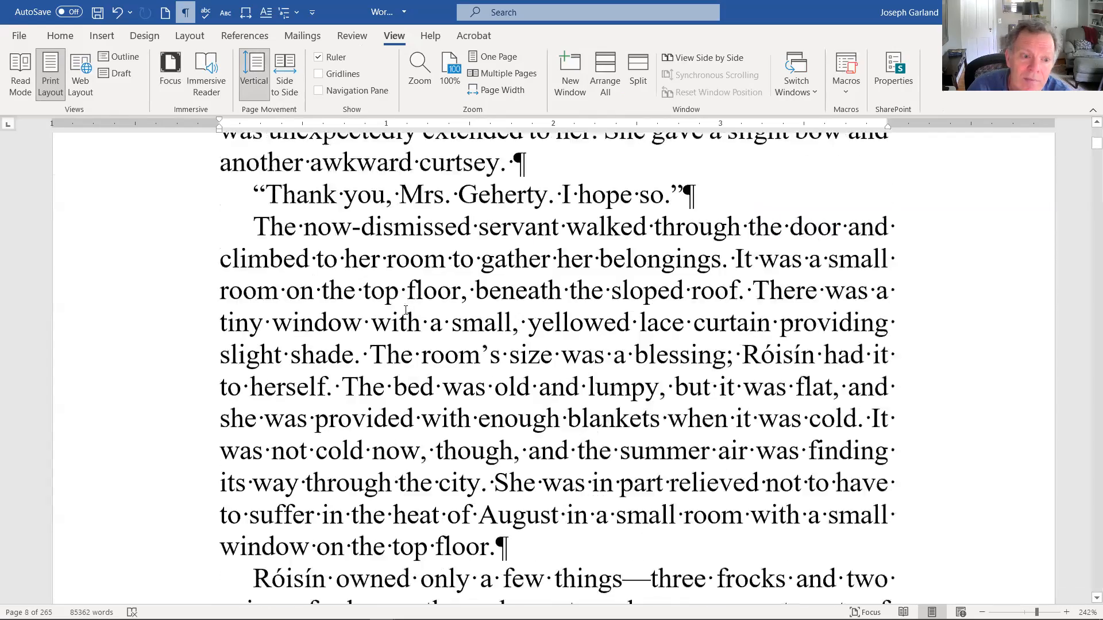
{"action": "scroll", "coordinate": [699, 263], "scroll_direction": "up", "scroll_amount": 20}
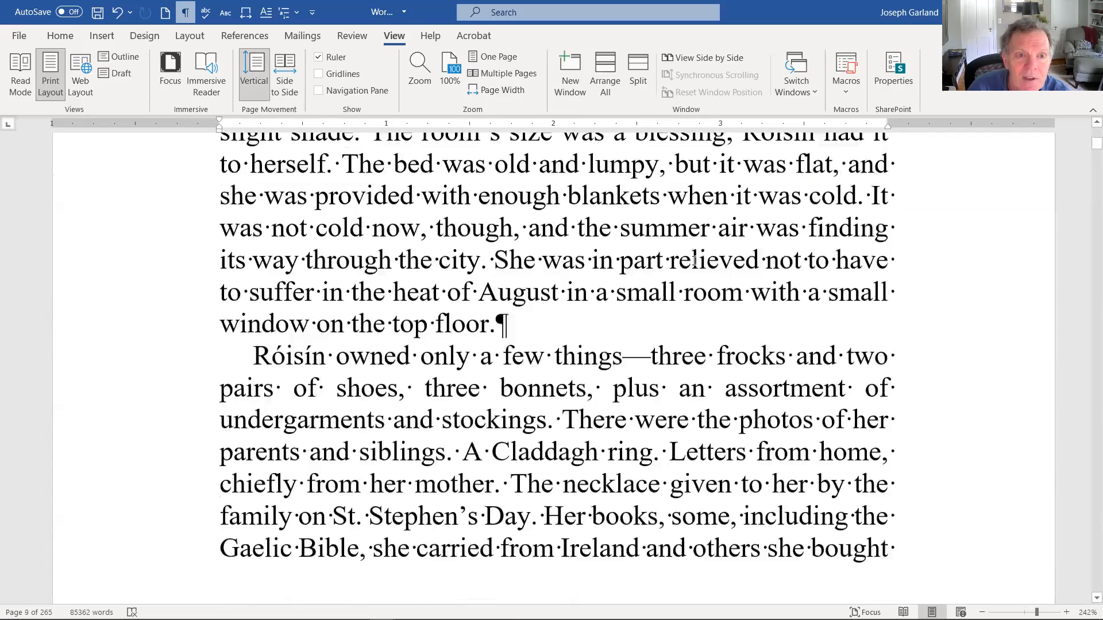
{"action": "scroll", "coordinate": [671, 245], "scroll_direction": "up", "scroll_amount": 20}
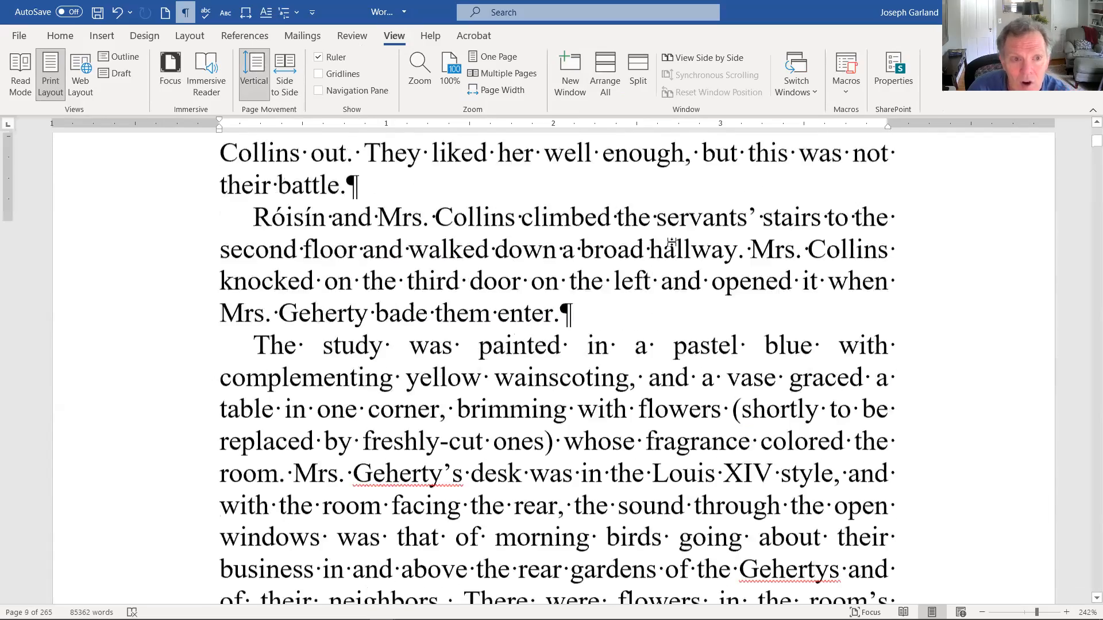
{"action": "scroll", "coordinate": [676, 242], "scroll_direction": "up", "scroll_amount": 10}
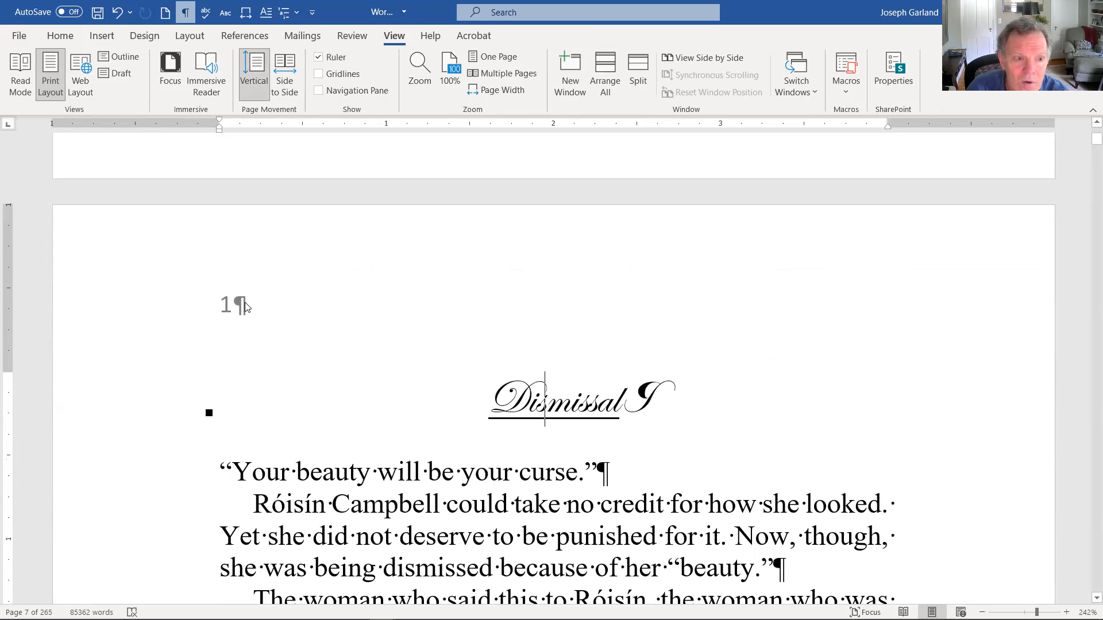
- Turn off different odd and even pages and different first page for the "Dismissal" section
{"action": "scroll", "coordinate": [374, 392], "scroll_direction": "down", "scroll_amount": 3}
{"action": "left_click", "coordinate": [374, 392]}
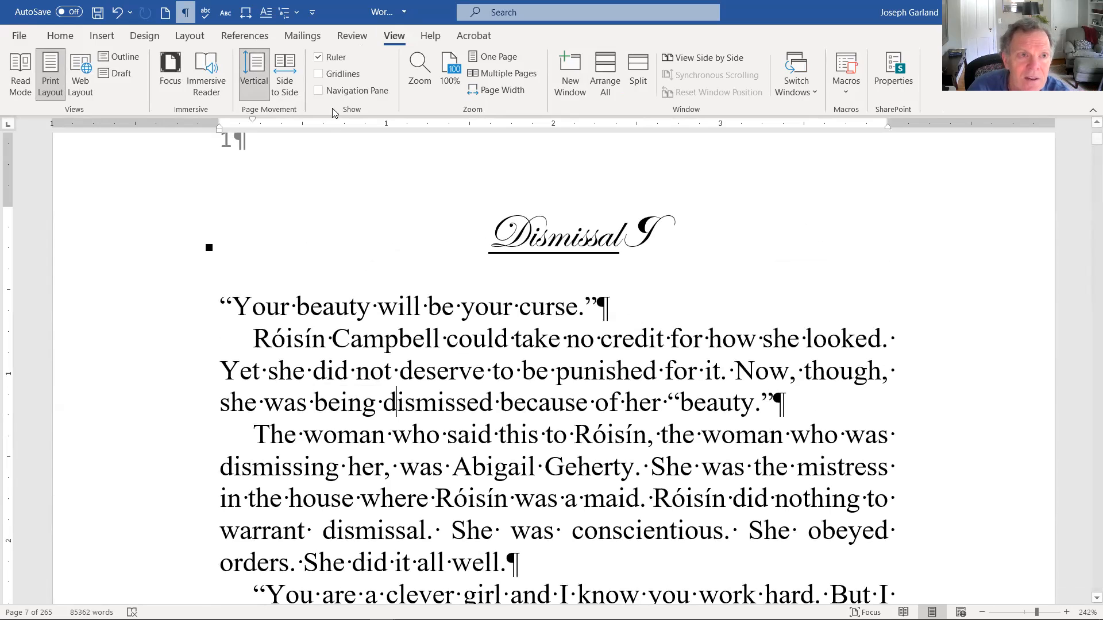
{"action": "left_click", "coordinate": [199, 37]}
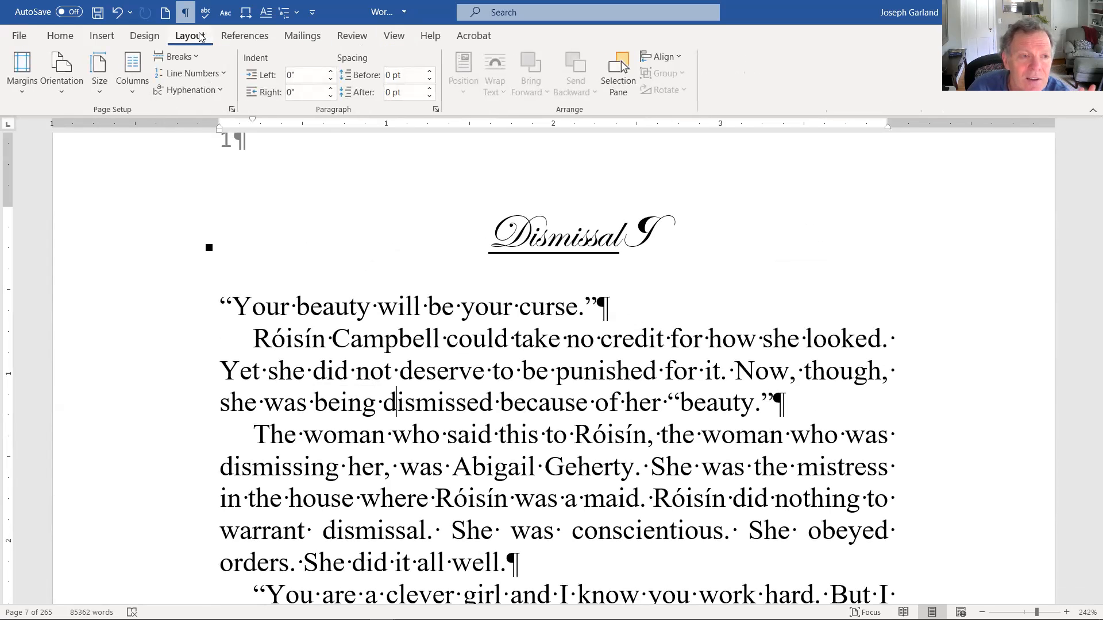
{"action": "left_click", "coordinate": [233, 109]}
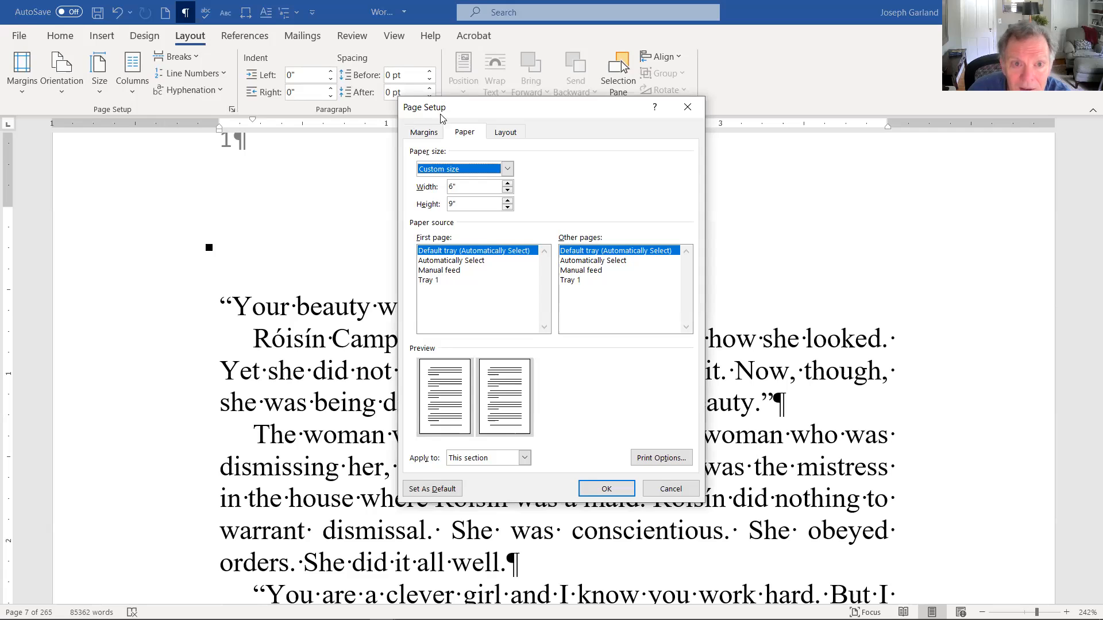
{"action": "left_click", "coordinate": [495, 133]}
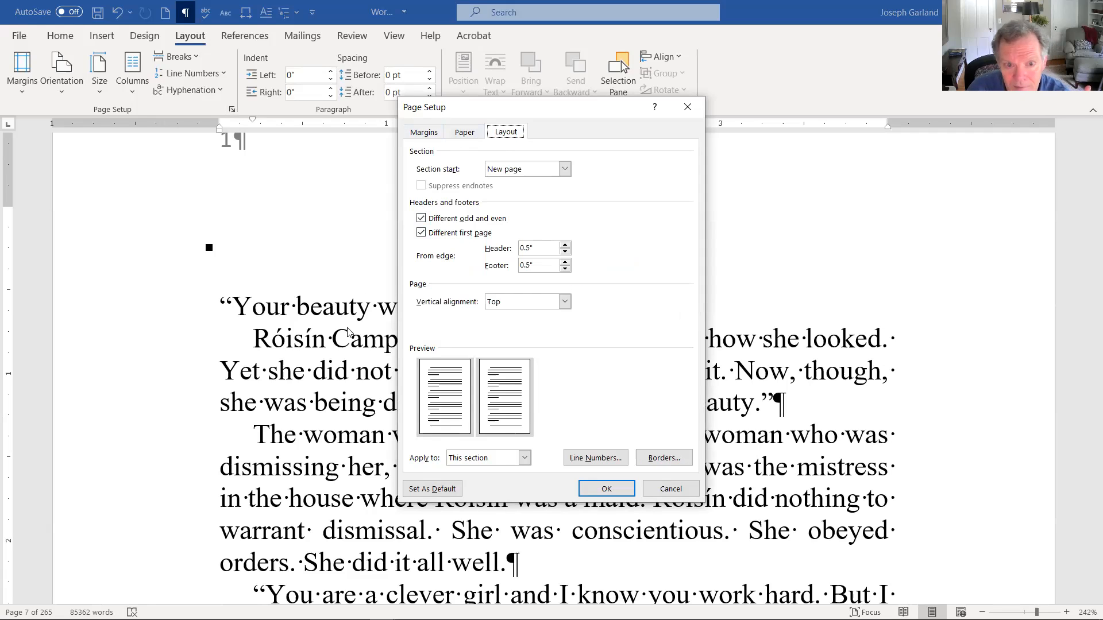
{"action": "left_click", "coordinate": [422, 233]}
{"action": "left_click", "coordinate": [422, 218]}
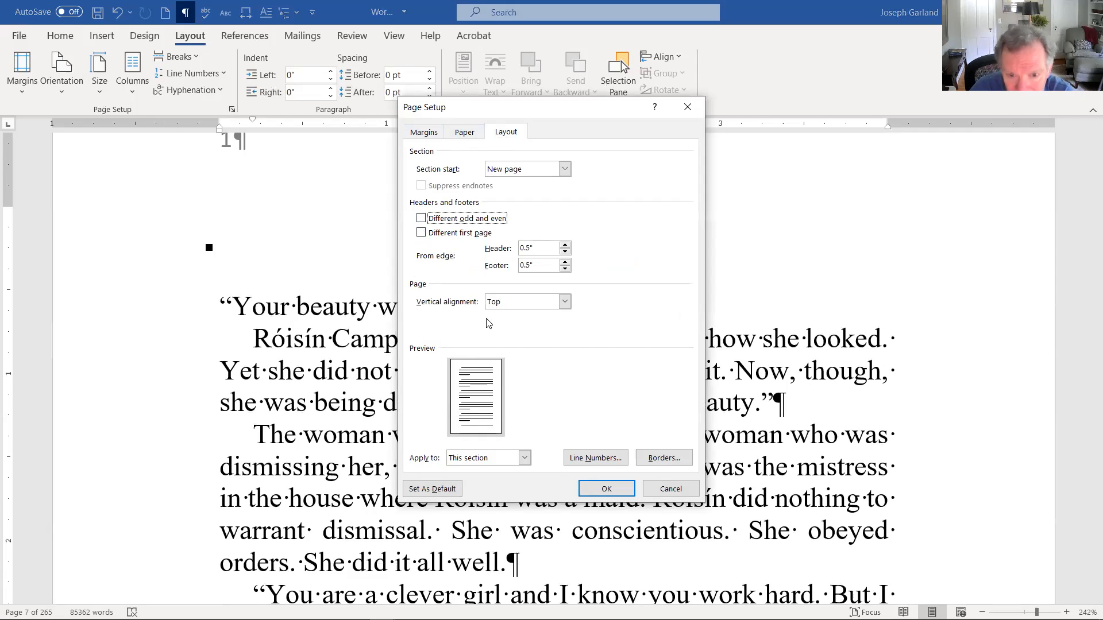
{"action": "left_click", "coordinate": [599, 491]}
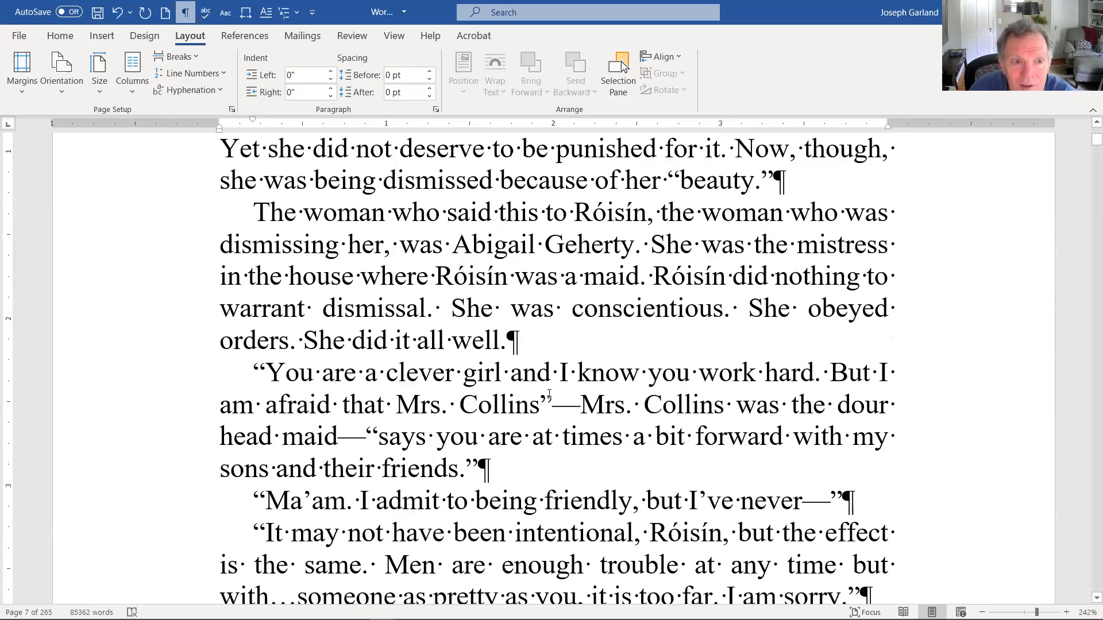
- Turn on different odd and even pages and different first page headers, applied to the whole document
{"action": "scroll", "coordinate": [524, 372], "scroll_direction": "down", "scroll_amount": 20}
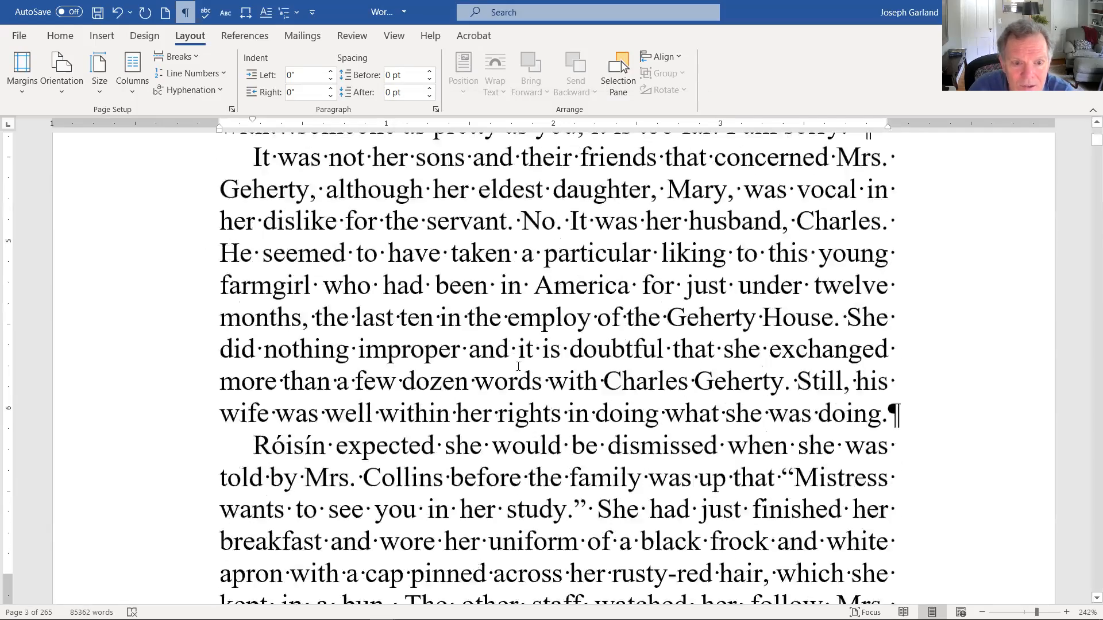
{"action": "scroll", "coordinate": [523, 367], "scroll_direction": "down", "scroll_amount": 10}
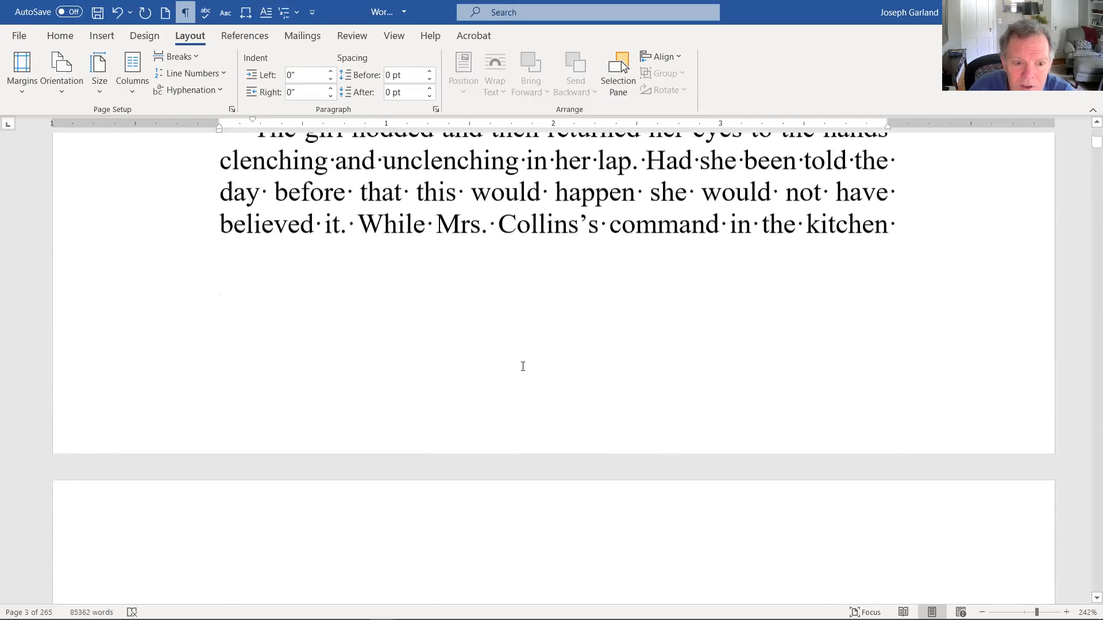
{"action": "scroll", "coordinate": [523, 366], "scroll_direction": "up", "scroll_amount": 10}
{"action": "scroll", "coordinate": [528, 361], "scroll_direction": "up", "scroll_amount": 20}
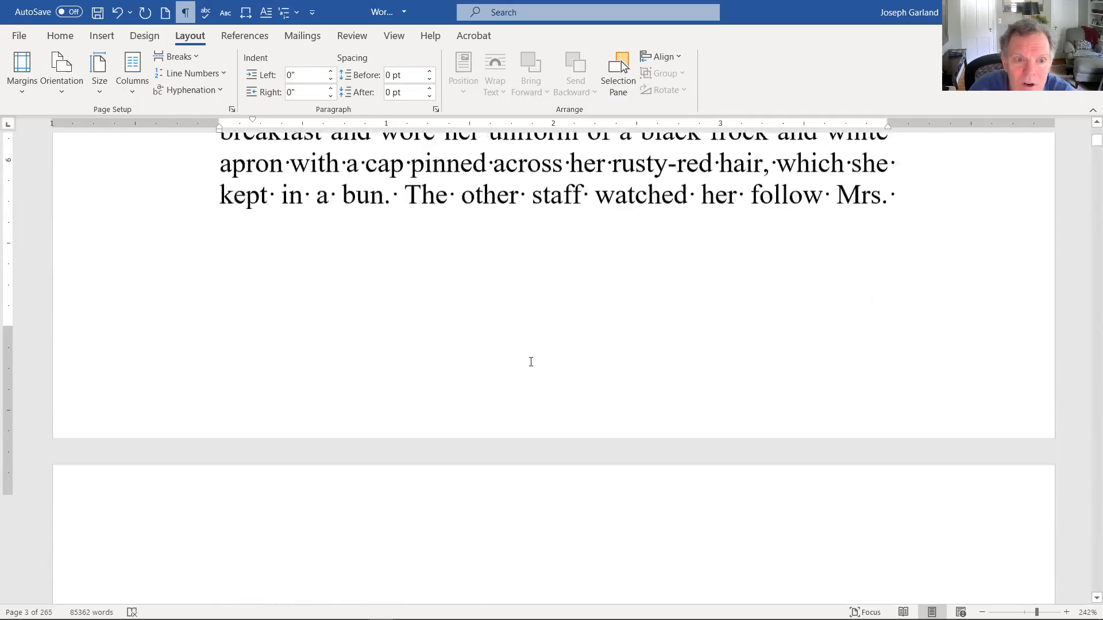
{"action": "scroll", "coordinate": [532, 362], "scroll_direction": "up", "scroll_amount": 1}
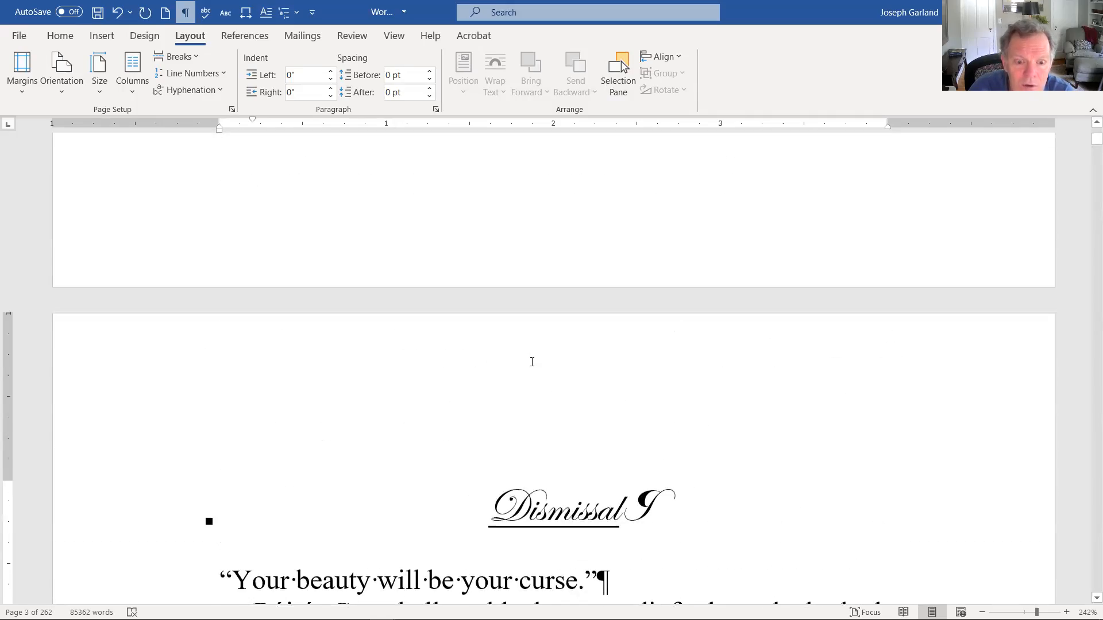
{"action": "scroll", "coordinate": [413, 554], "scroll_direction": "down", "scroll_amount": 2}
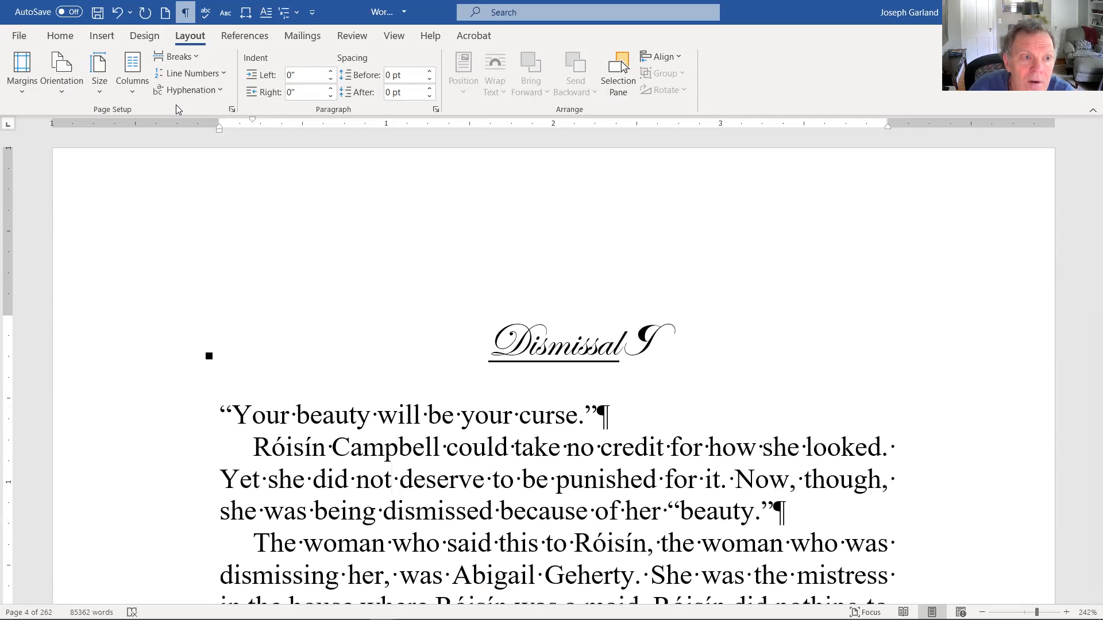
{"action": "left_click", "coordinate": [232, 110]}
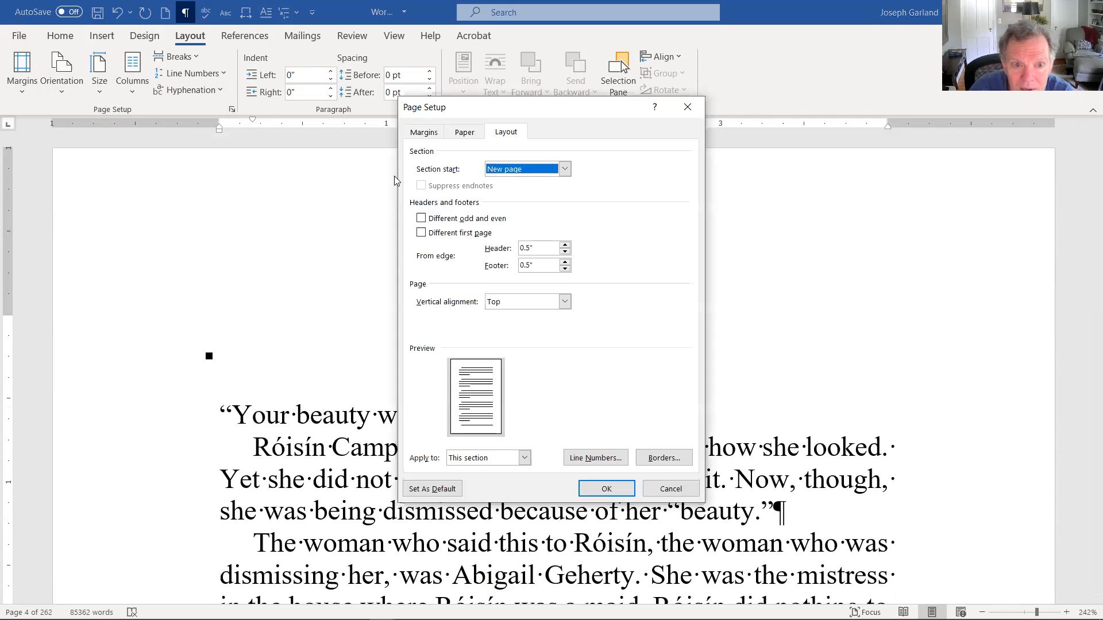
{"action": "left_click", "coordinate": [421, 219]}
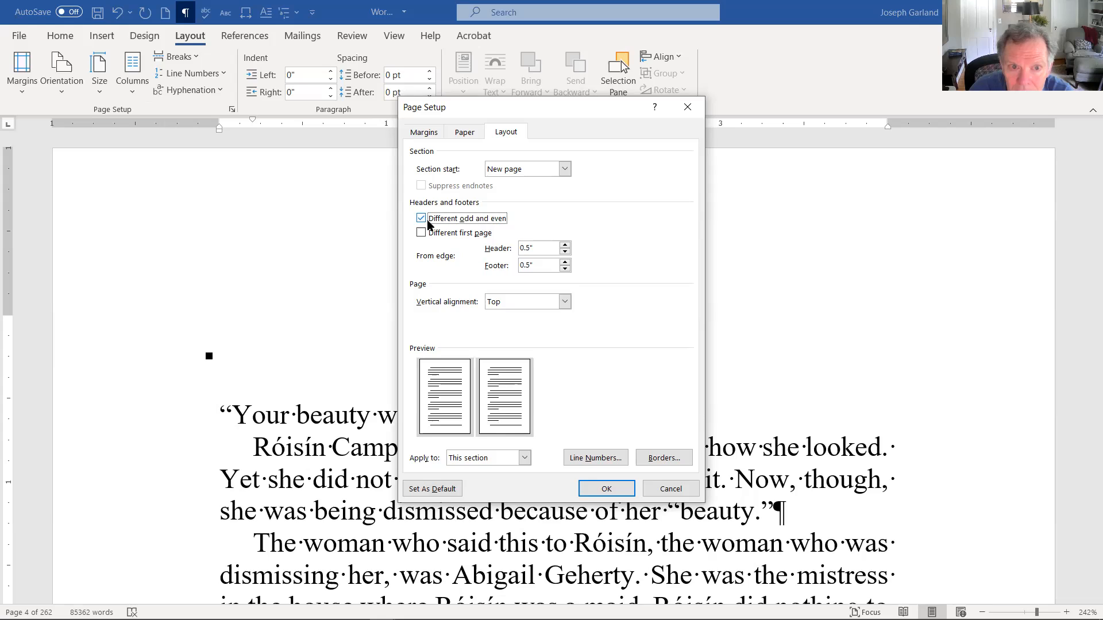
{"action": "left_click", "coordinate": [423, 233]}
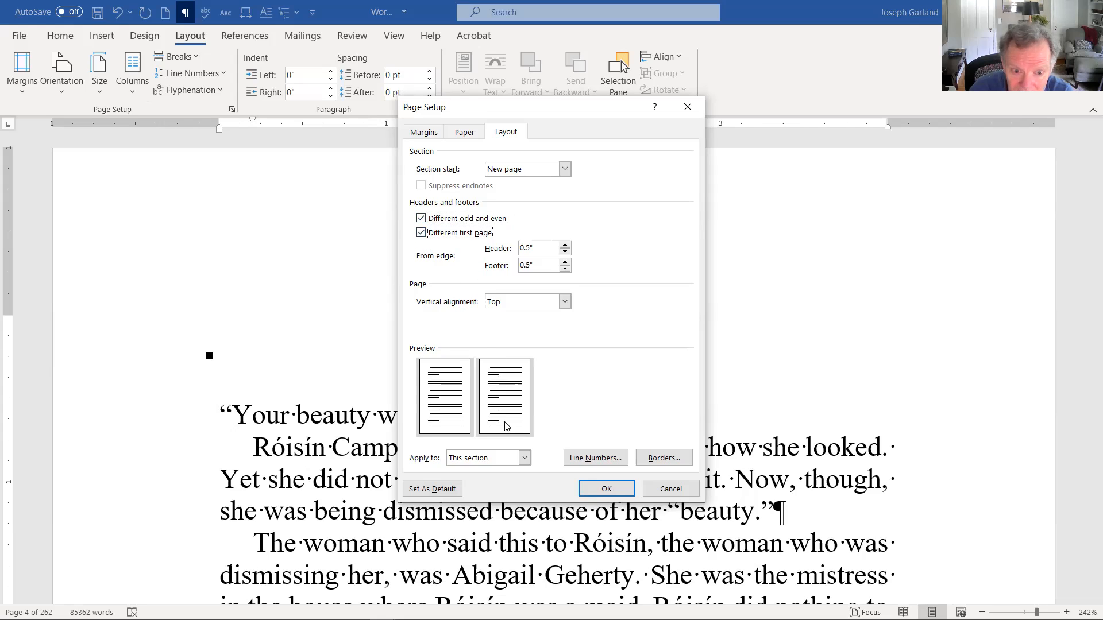
{"action": "left_click", "coordinate": [524, 458]}
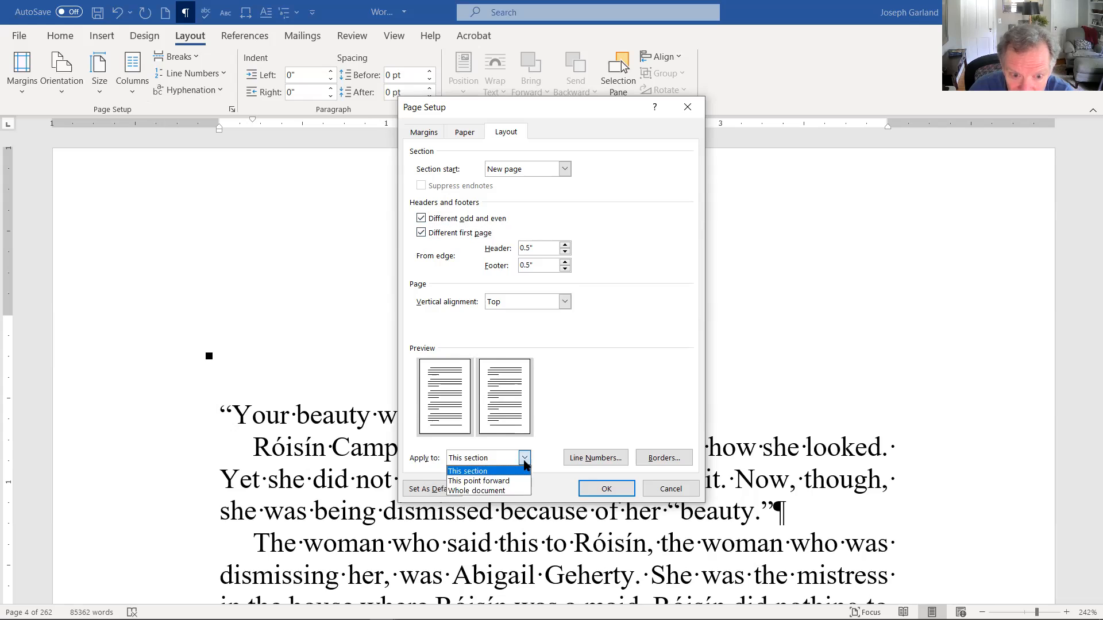
{"action": "left_click", "coordinate": [506, 488]}
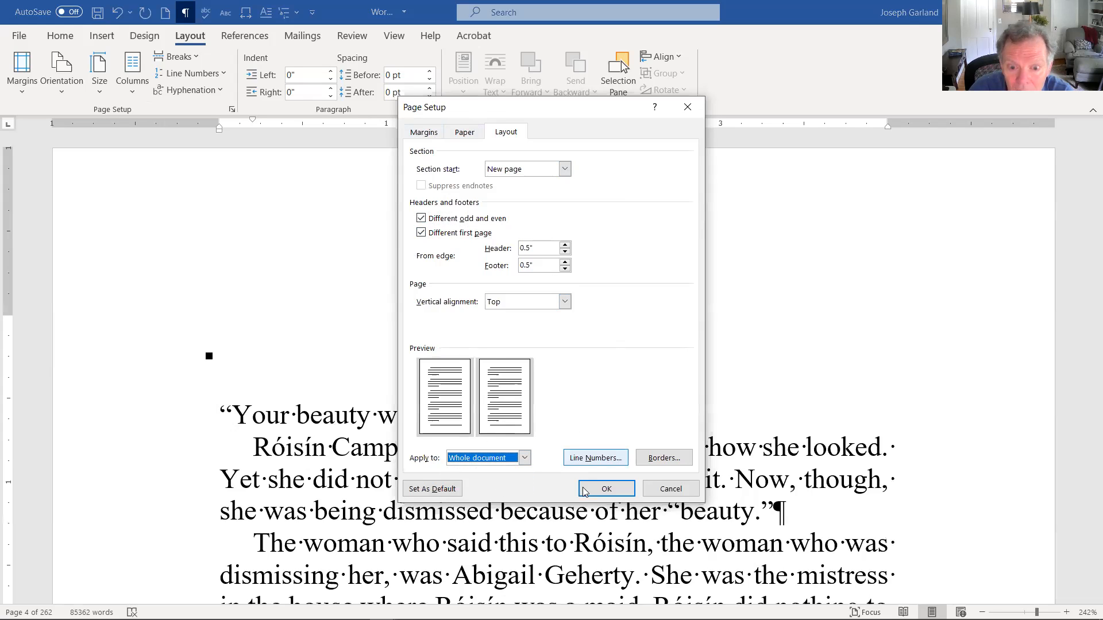
{"action": "left_click", "coordinate": [600, 488]}
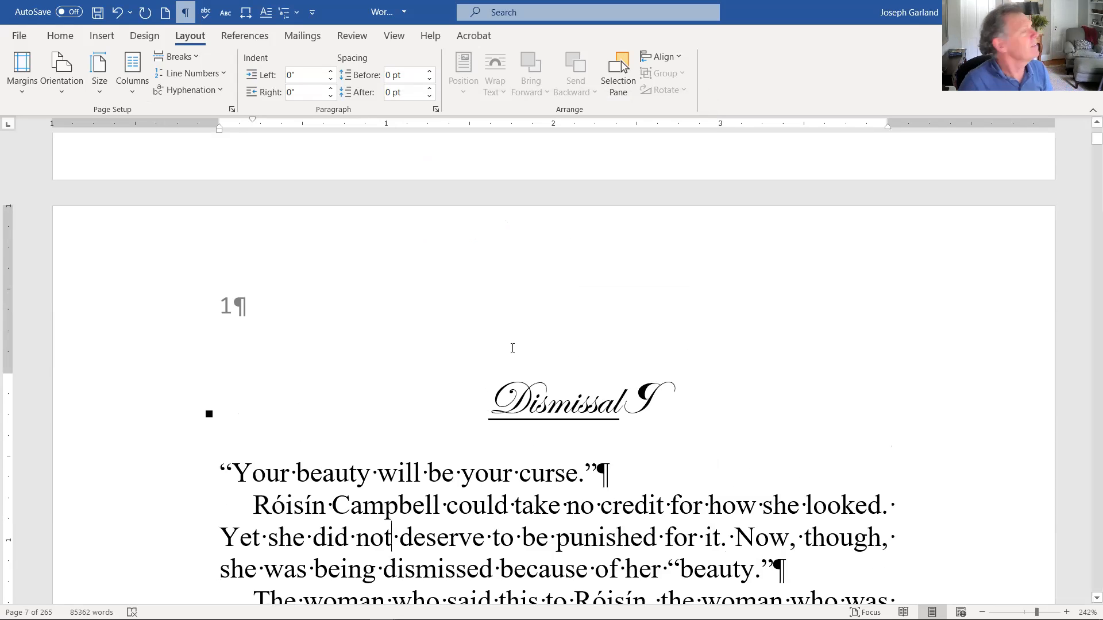
- Insert a plain page number at the current position in the odd-page header of the "Dismissal" section
{"action": "scroll", "coordinate": [584, 281], "scroll_direction": "down", "scroll_amount": 5}
{"action": "scroll", "coordinate": [631, 345], "scroll_direction": "up", "scroll_amount": 4}
{"action": "scroll", "coordinate": [647, 365], "scroll_direction": "down", "scroll_amount": 4}
{"action": "scroll", "coordinate": [647, 364], "scroll_direction": "down", "scroll_amount": 7}
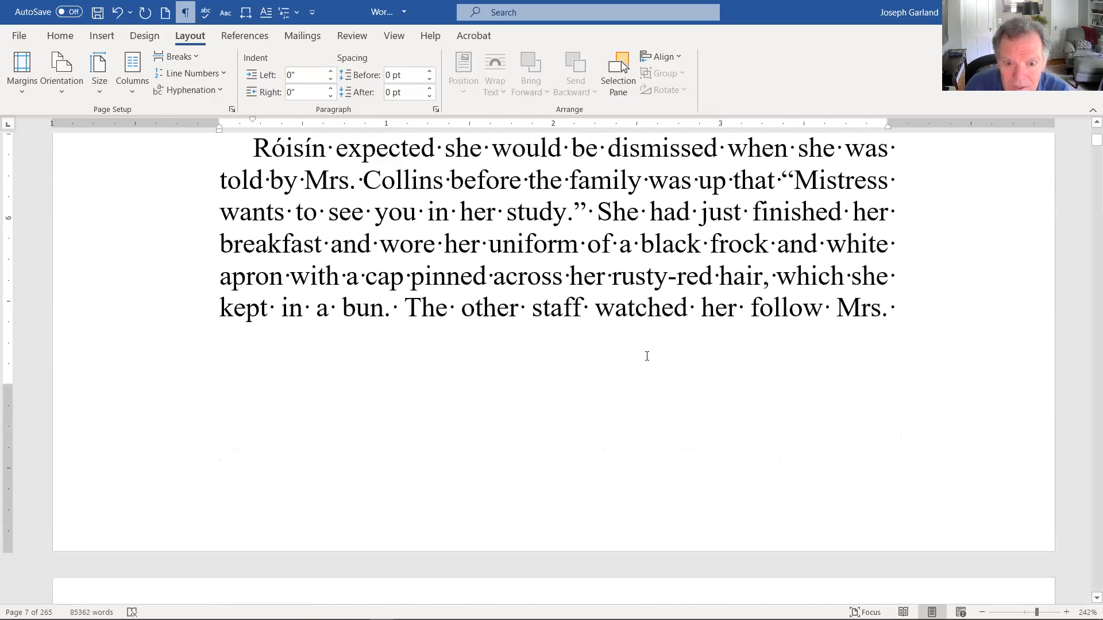
{"action": "scroll", "coordinate": [638, 351], "scroll_direction": "down", "scroll_amount": 5}
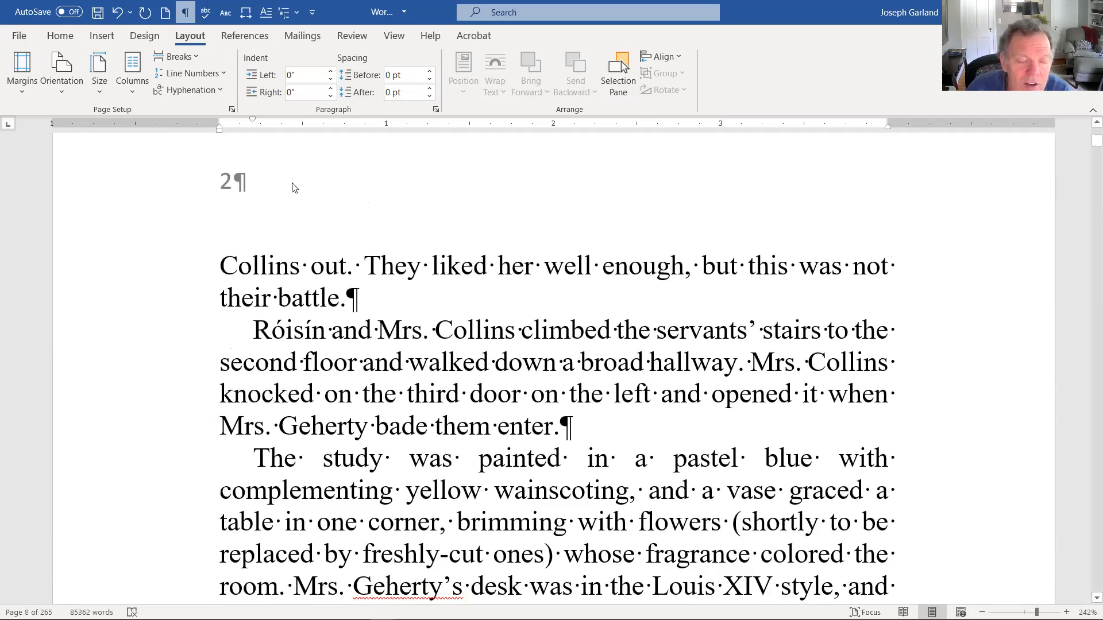
{"action": "scroll", "coordinate": [315, 224], "scroll_direction": "down", "scroll_amount": 5}
{"action": "scroll", "coordinate": [315, 224], "scroll_direction": "down", "scroll_amount": 10}
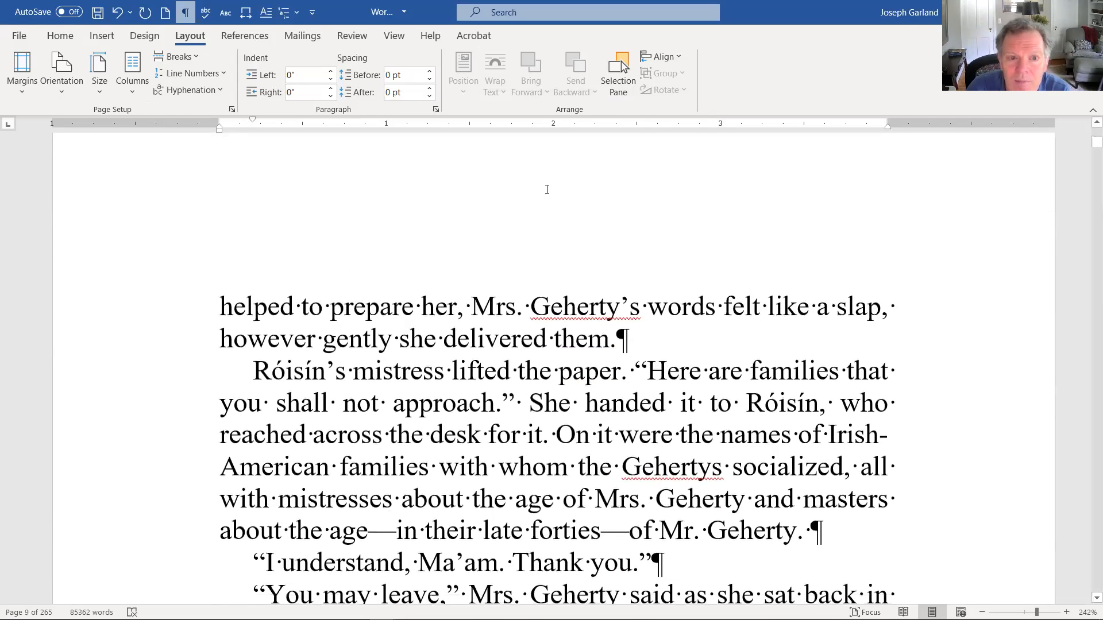
{"action": "left_click", "coordinate": [558, 198]}
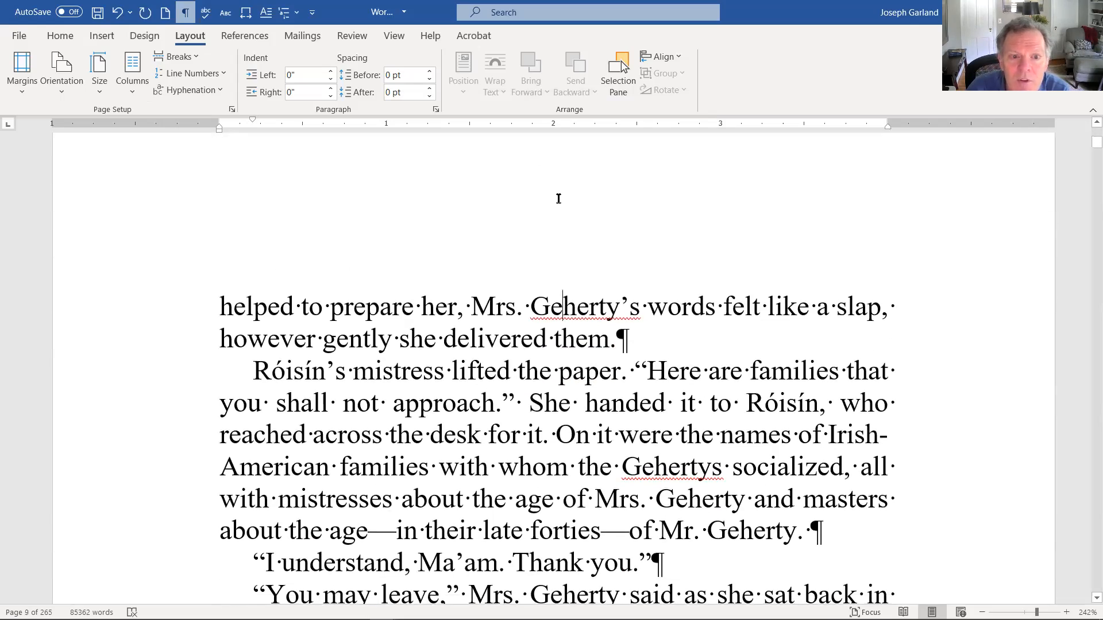
{"action": "double_click", "coordinate": [558, 199]}
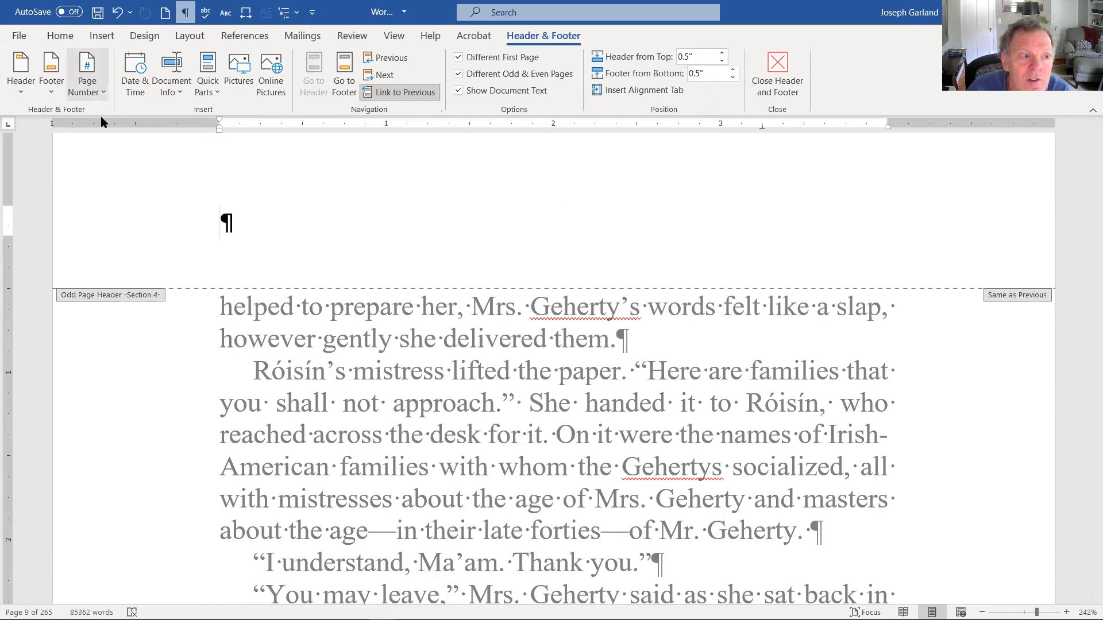
{"action": "left_click", "coordinate": [87, 86]}
{"action": "mouse_move", "coordinate": [134, 176]}
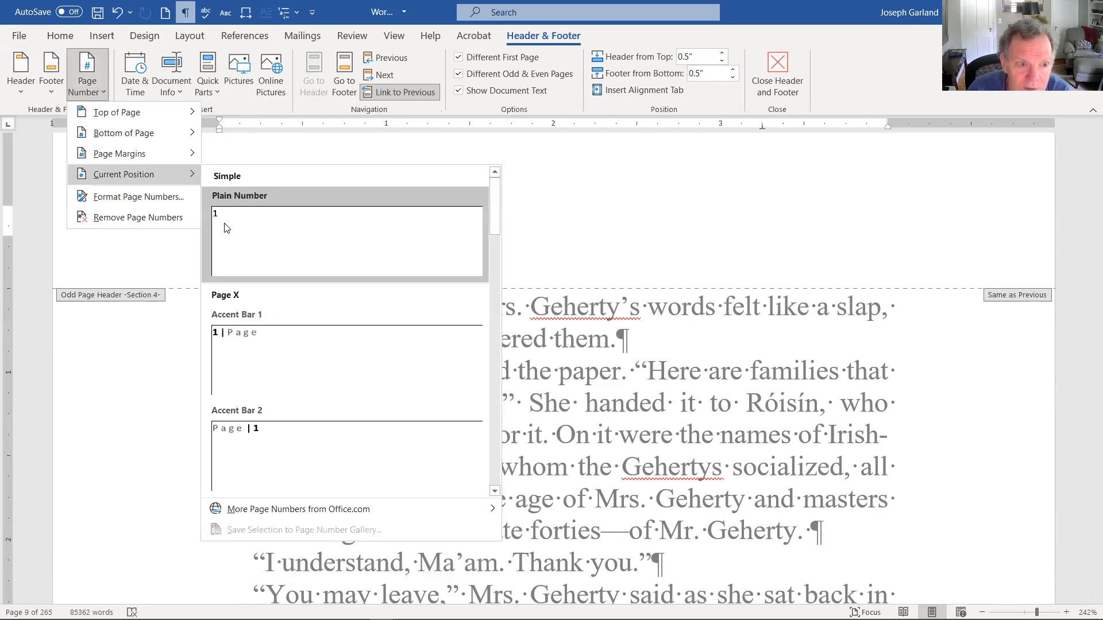
{"action": "left_click", "coordinate": [239, 231]}
- Switch the page movement to side to side and hide the formatting marks
{"action": "scroll", "coordinate": [363, 316], "scroll_direction": "down", "scroll_amount": 5}
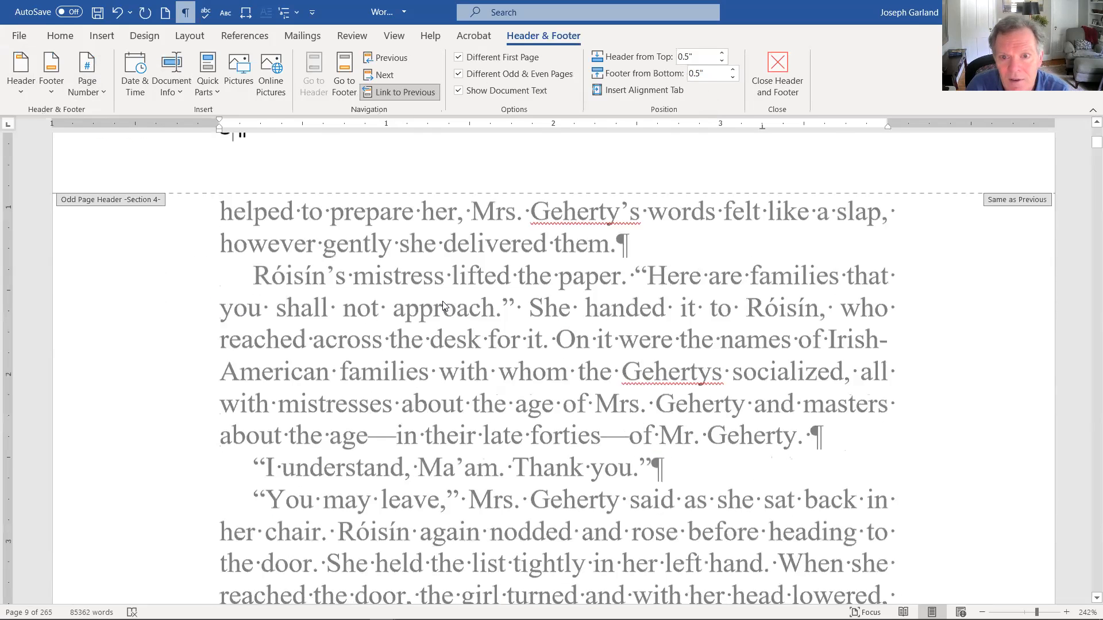
{"action": "left_click", "coordinate": [392, 36]}
{"action": "left_click", "coordinate": [287, 66]}
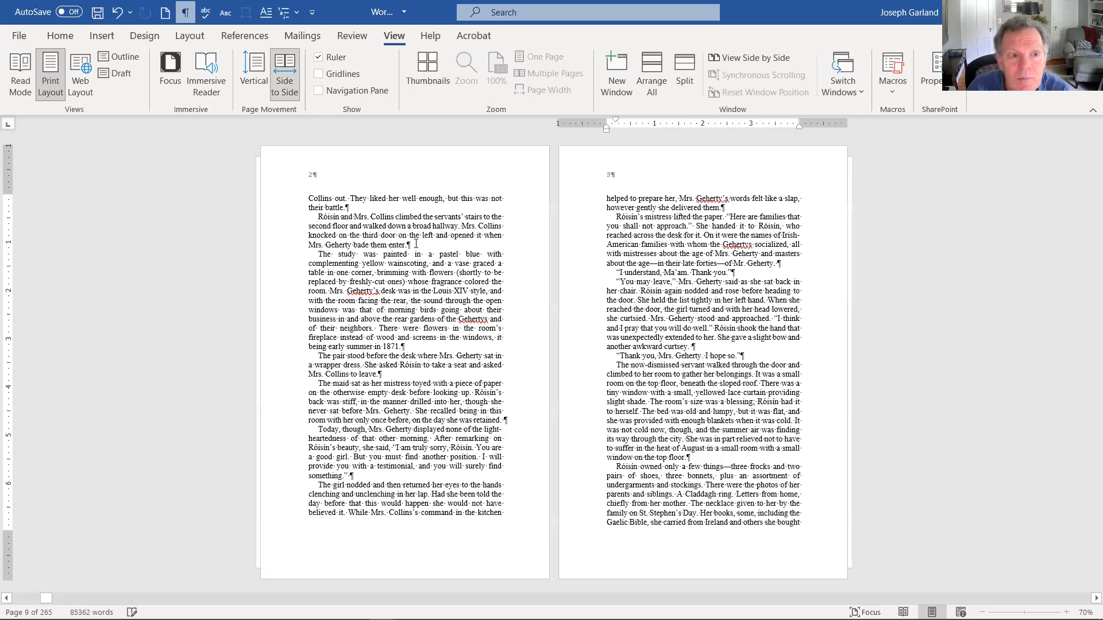
{"action": "left_click", "coordinate": [185, 13]}
- Examine the header page numbers from the contents page through the start of the "Going to America" chapter
{"action": "scroll", "coordinate": [660, 262], "scroll_direction": "down", "scroll_amount": 2}
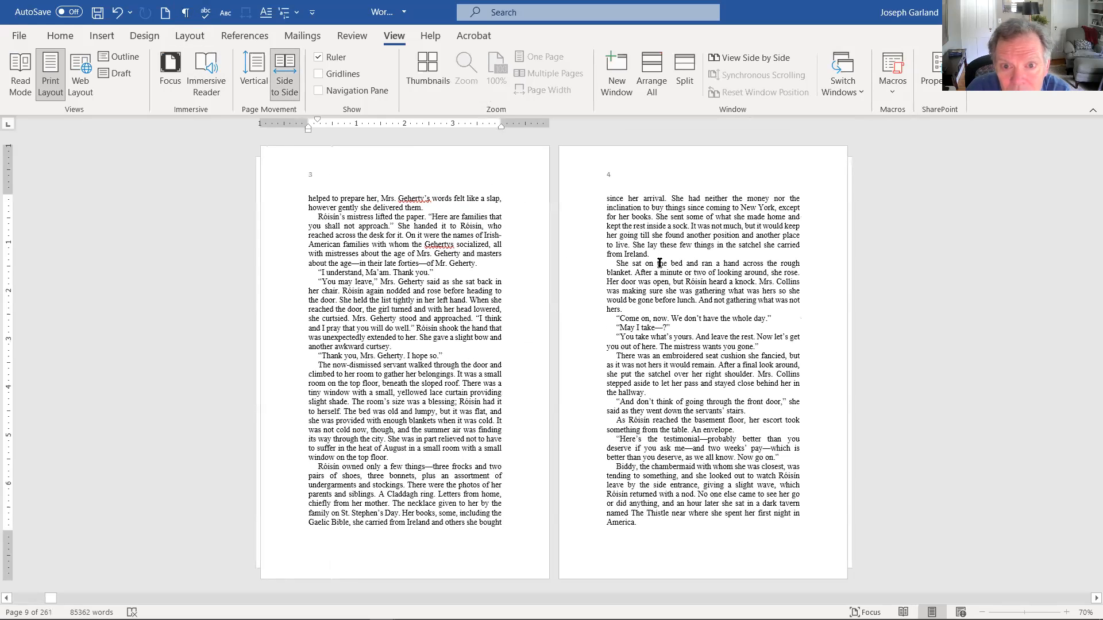
{"action": "scroll", "coordinate": [660, 262], "scroll_direction": "down", "scroll_amount": 3}
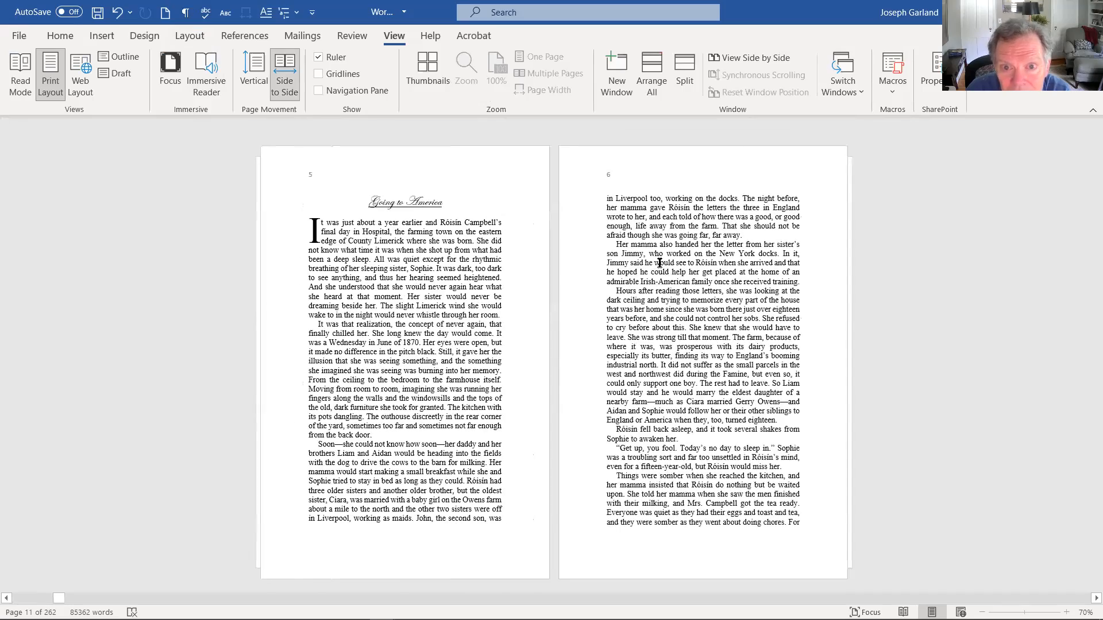
{"action": "scroll", "coordinate": [660, 263], "scroll_direction": "down", "scroll_amount": 1}
{"action": "scroll", "coordinate": [661, 263], "scroll_direction": "up", "scroll_amount": 4}
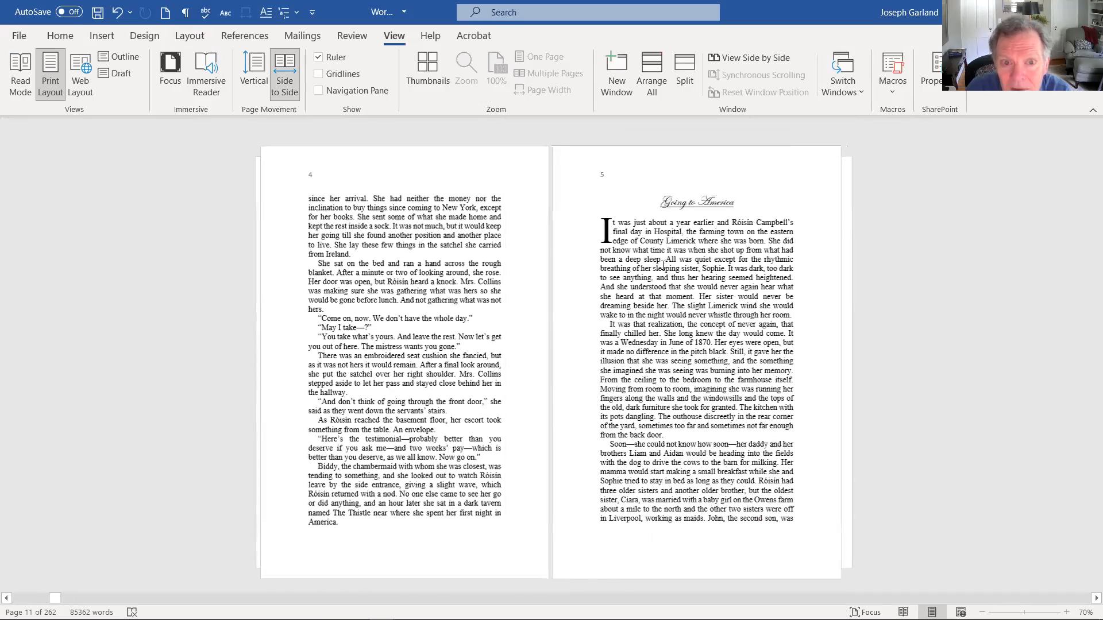
{"action": "scroll", "coordinate": [663, 264], "scroll_direction": "up", "scroll_amount": 4}
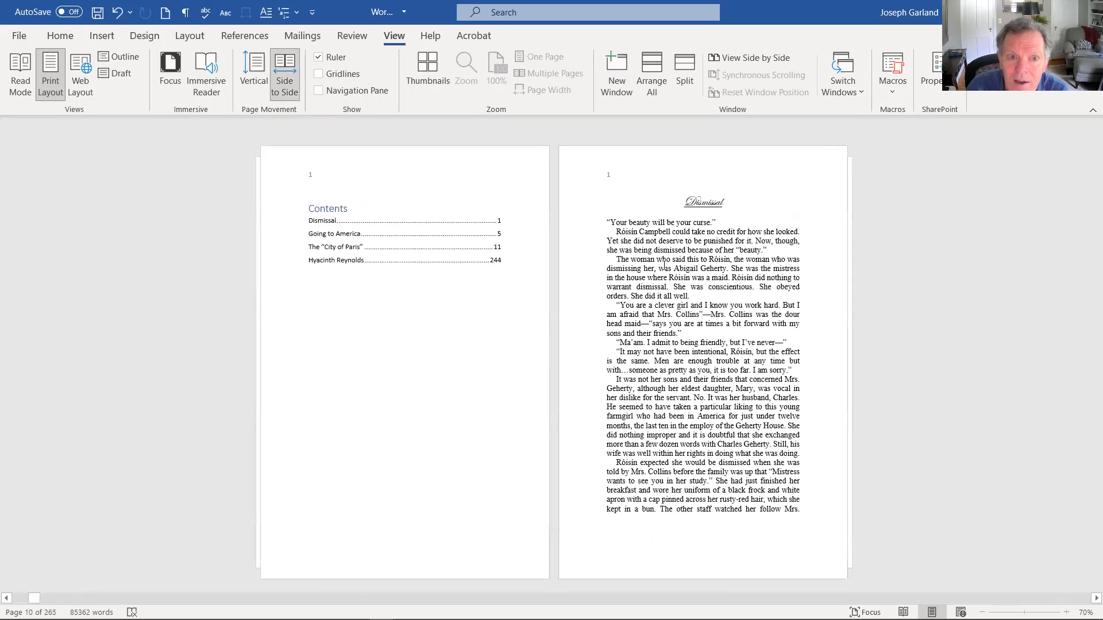
{"action": "scroll", "coordinate": [664, 261], "scroll_direction": "down", "scroll_amount": 1}
{"action": "scroll", "coordinate": [681, 233], "scroll_direction": "up", "scroll_amount": 1}
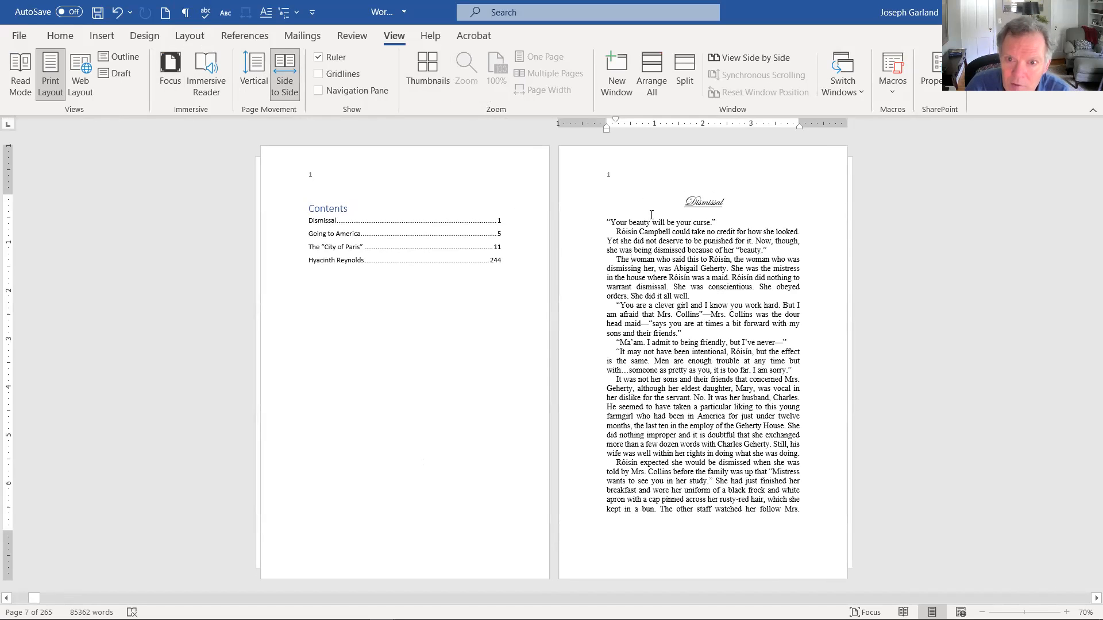
{"action": "scroll", "coordinate": [646, 211], "scroll_direction": "down", "scroll_amount": 1}
{"action": "scroll", "coordinate": [651, 215], "scroll_direction": "up", "scroll_amount": 1}
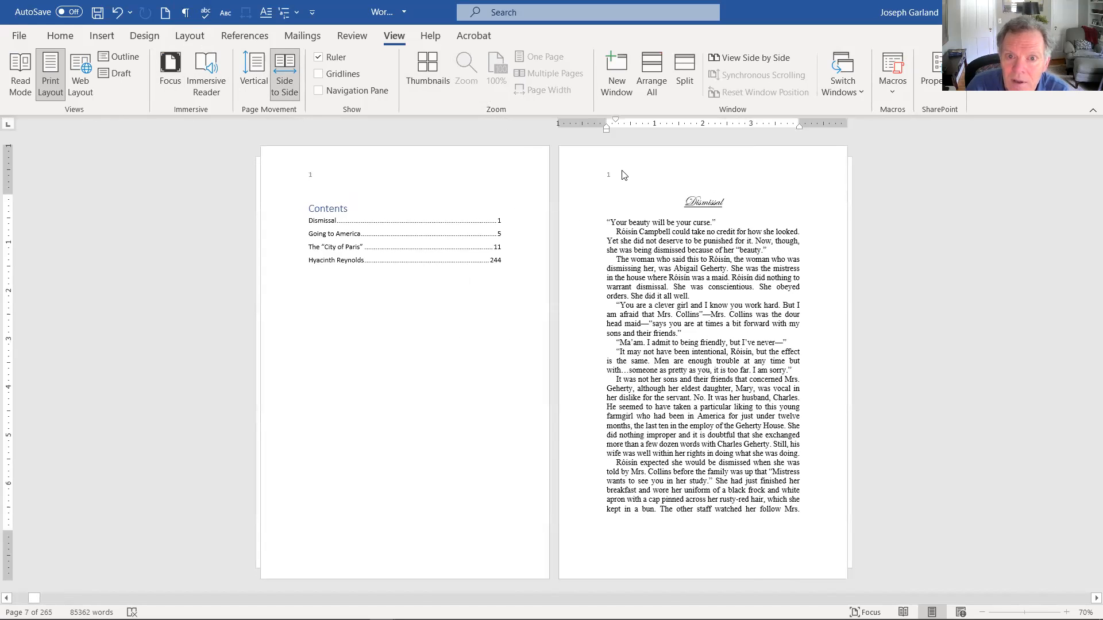
- In the even-page header of the "Dismissal" section, add a vertical bar after the page number and the author's full name in capitals
{"action": "double_click", "coordinate": [625, 174]}
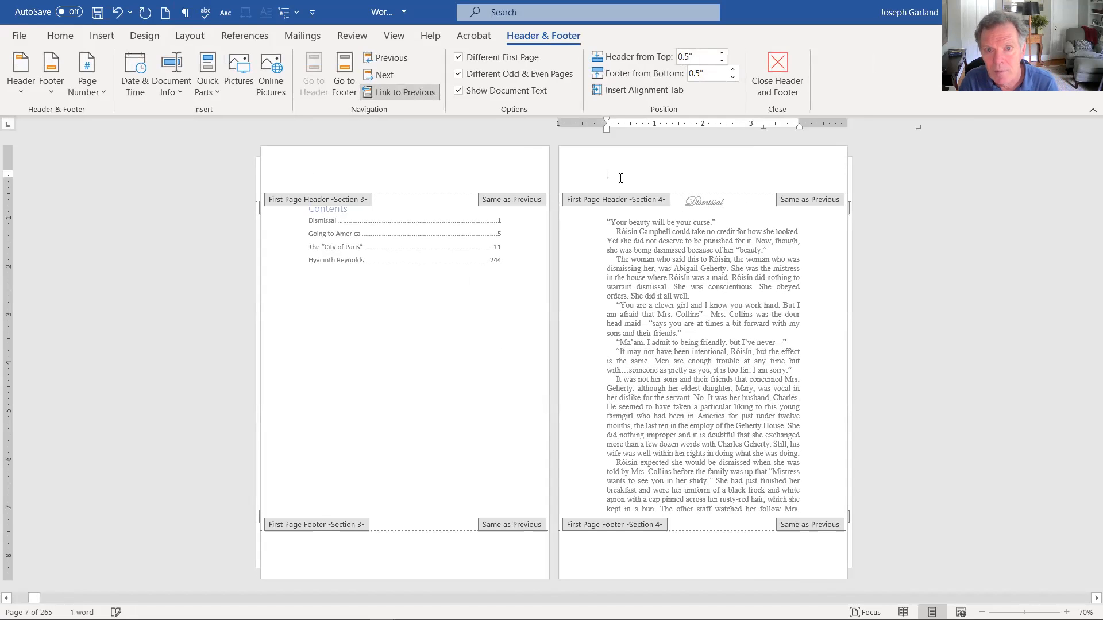
{"action": "scroll", "coordinate": [664, 259], "scroll_direction": "down", "scroll_amount": 1}
{"action": "scroll", "coordinate": [660, 254], "scroll_direction": "down", "scroll_amount": 1}
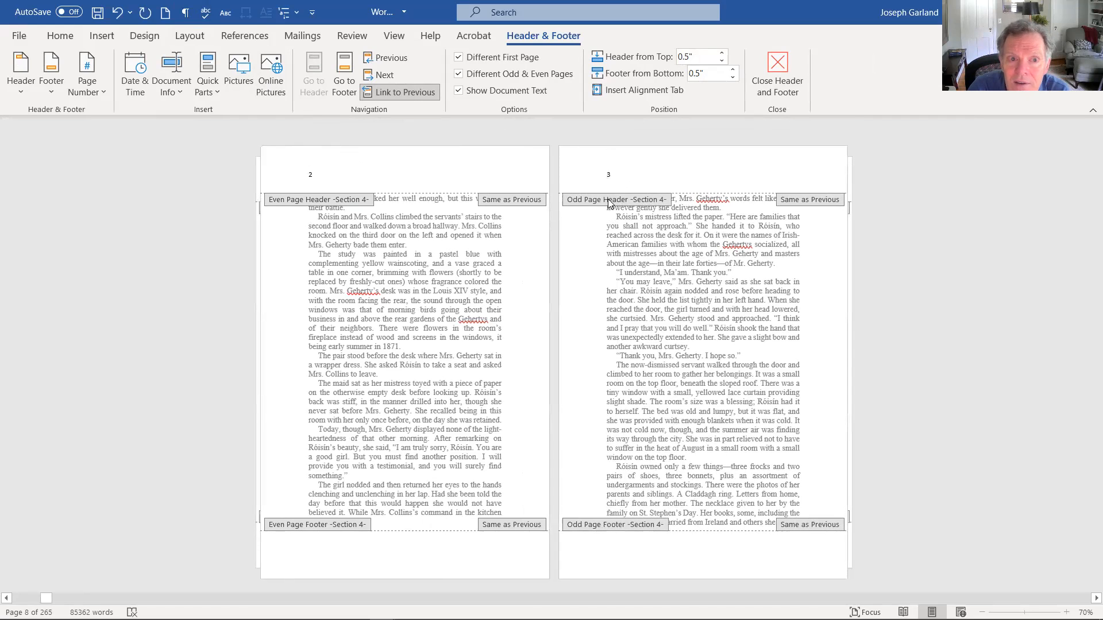
{"action": "left_click", "coordinate": [322, 174]}
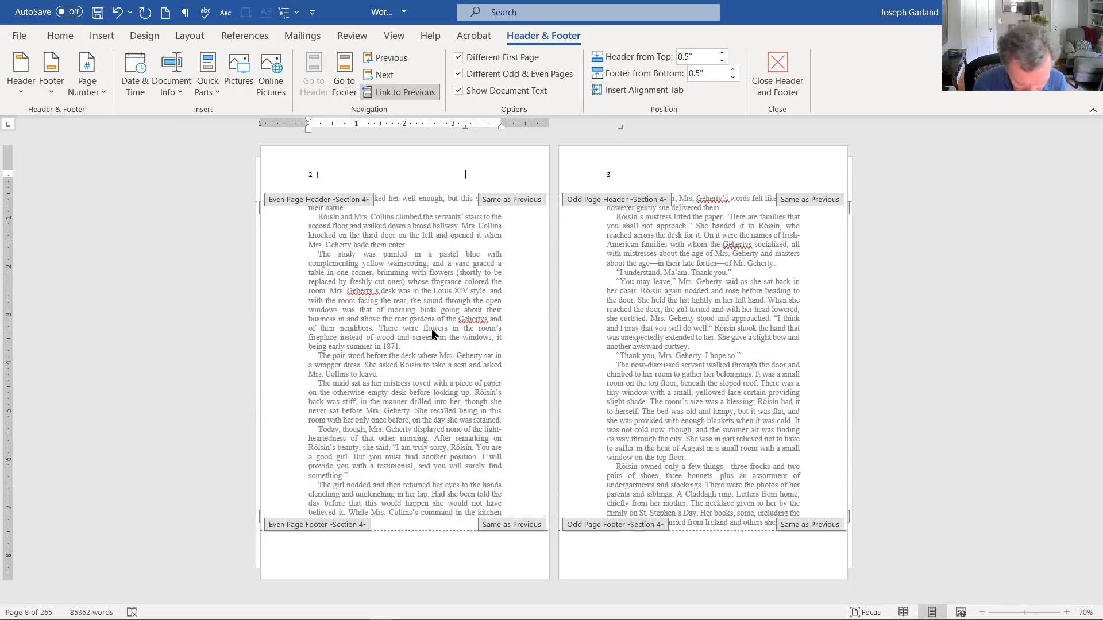
{"action": "type", "text": "JOS"}
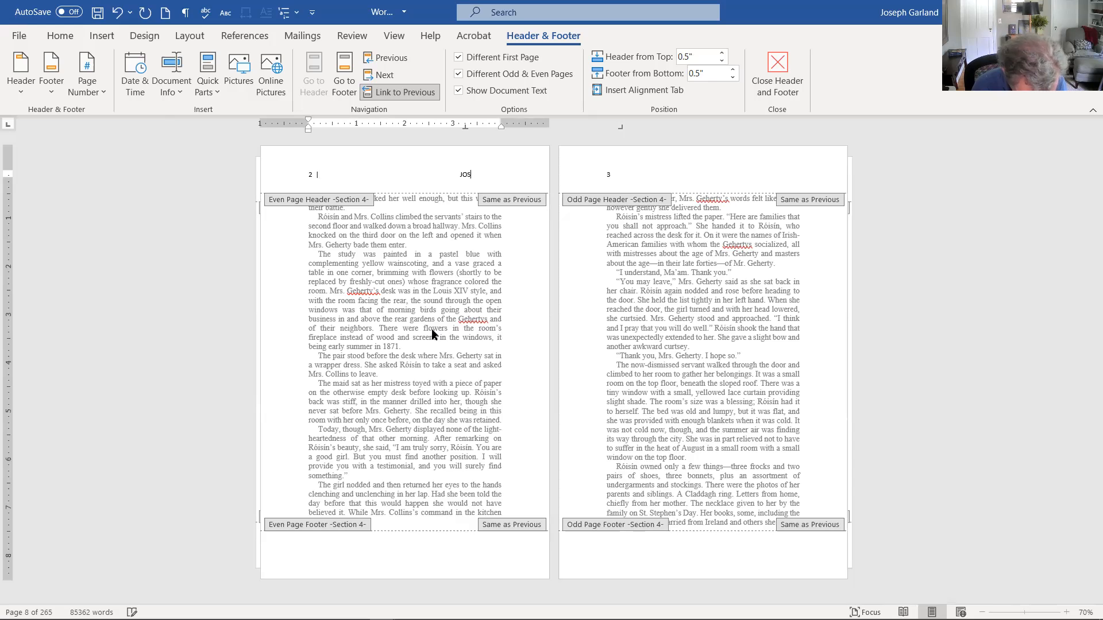
{"action": "type", "text": "EPH P. GARLAND"}
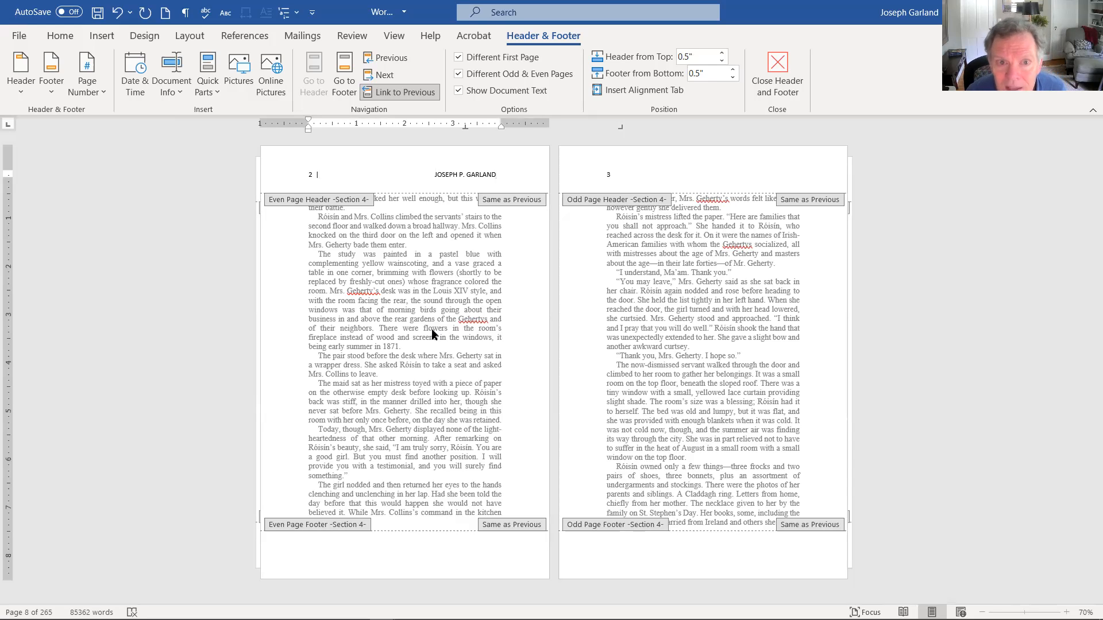
{"action": "left_click", "coordinate": [603, 170]}
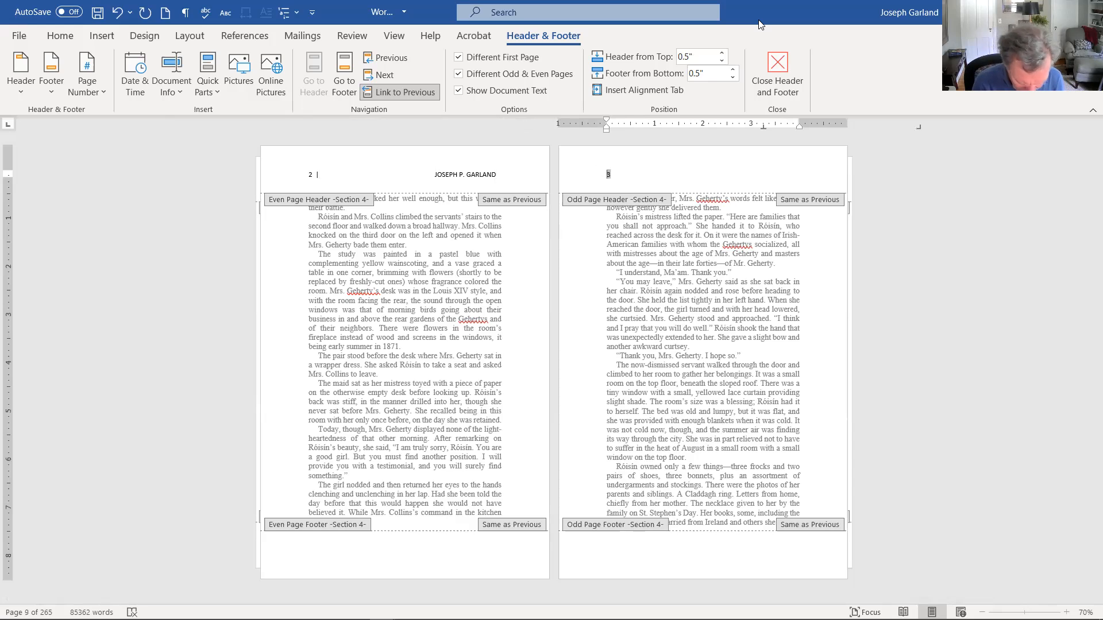
{"action": "type", "text": "ROI"}
{"action": "type", "text": "S"}
{"action": "type", "text": "IN CAMPB"}
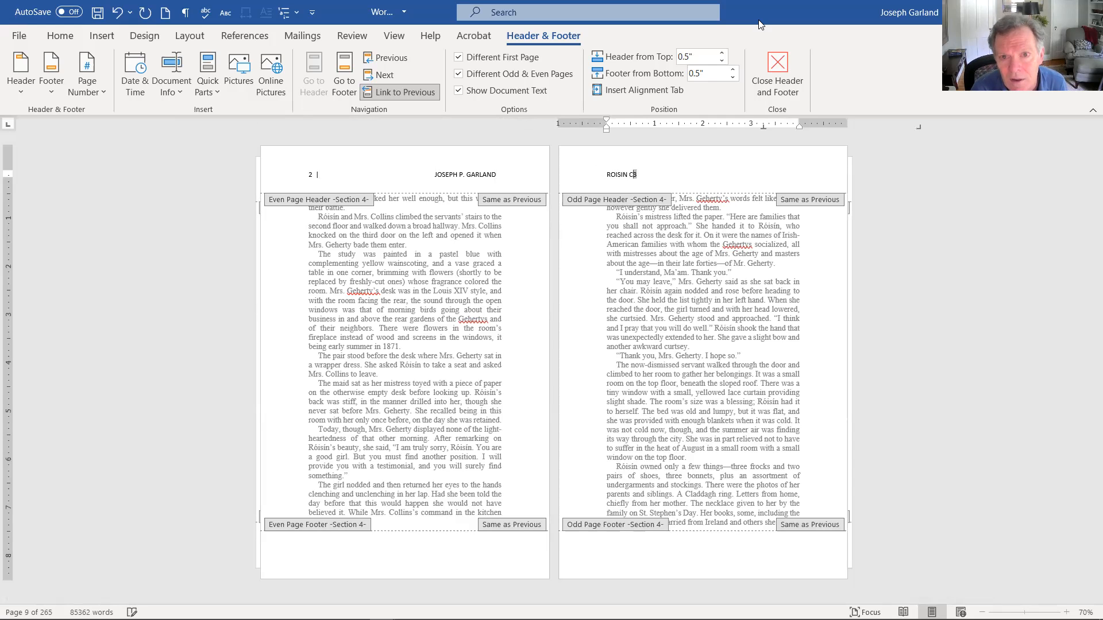
{"action": "type", "text": "ELLB"}
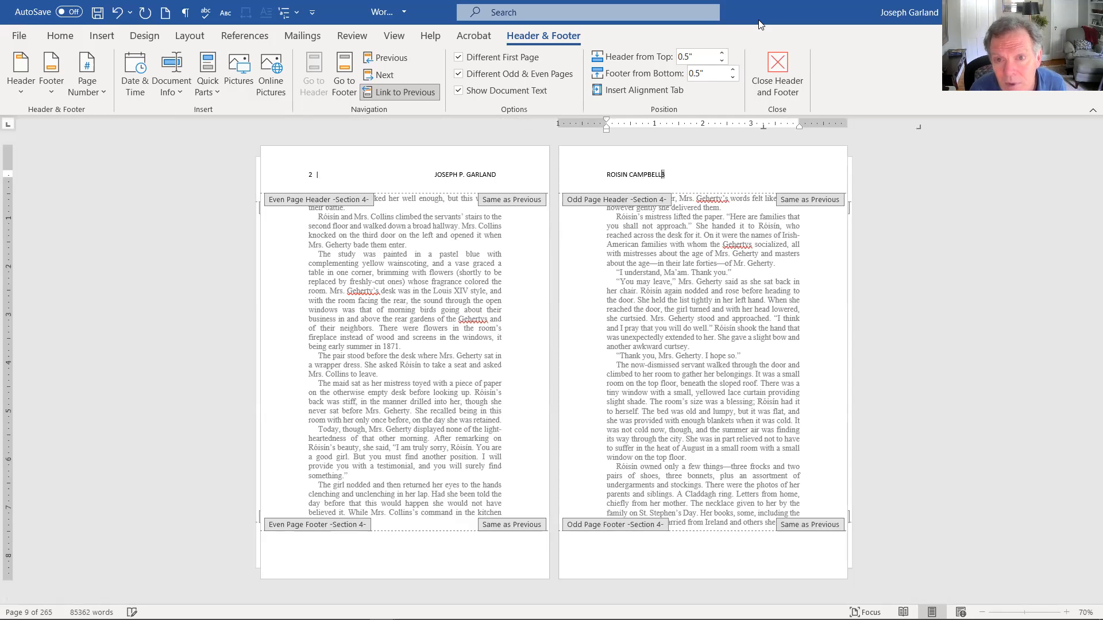
{"action": "key", "text": "Tab"}
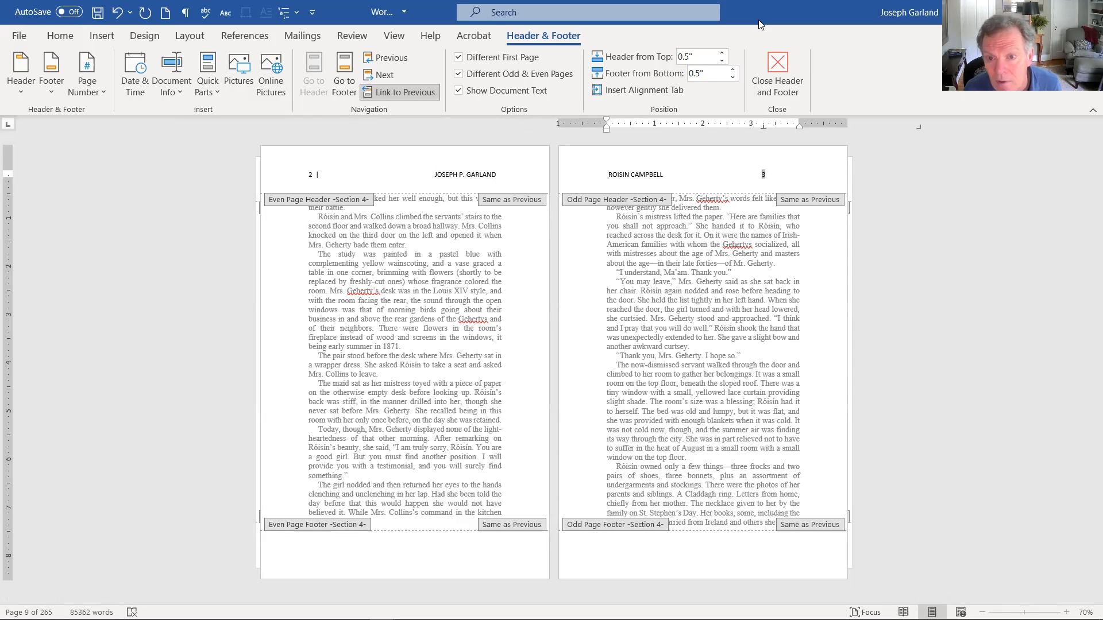
{"action": "type", "text": "|"}
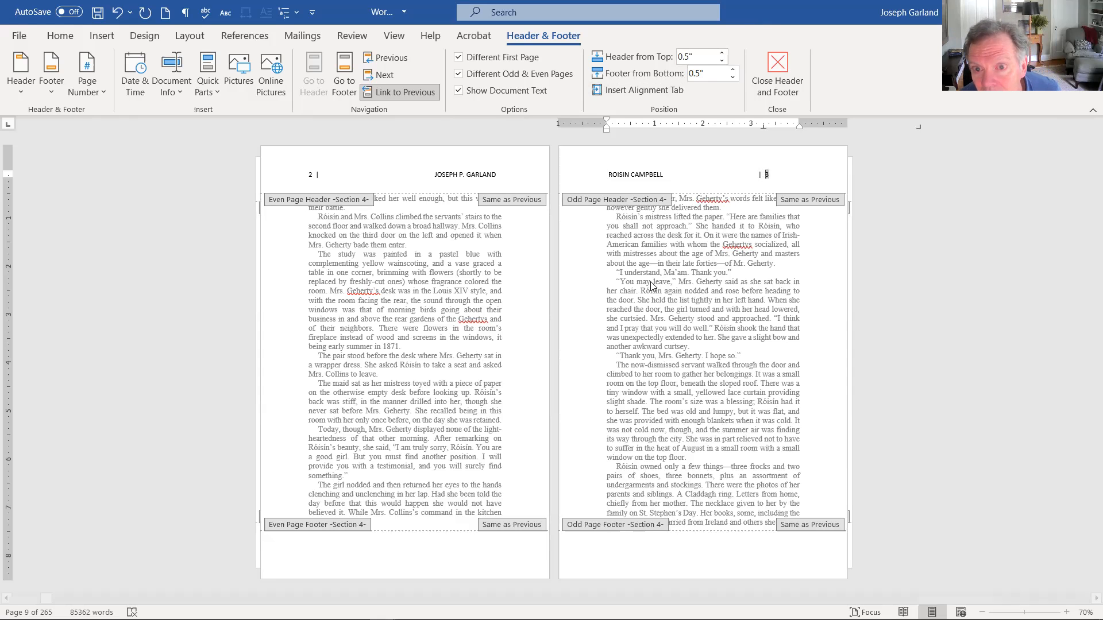
- Insert a Next Page section break after the last line of the "Dismissal" chapter so "Going to America" starts its own section
{"action": "scroll", "coordinate": [675, 264], "scroll_direction": "down", "scroll_amount": 2}
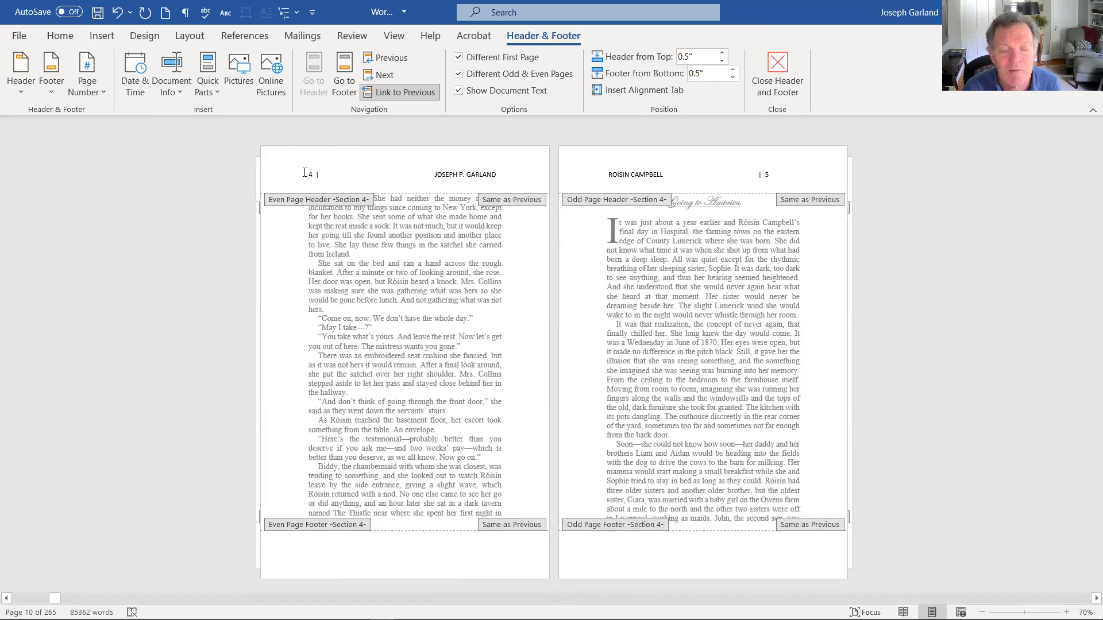
{"action": "scroll", "coordinate": [673, 265], "scroll_direction": "down", "scroll_amount": 2}
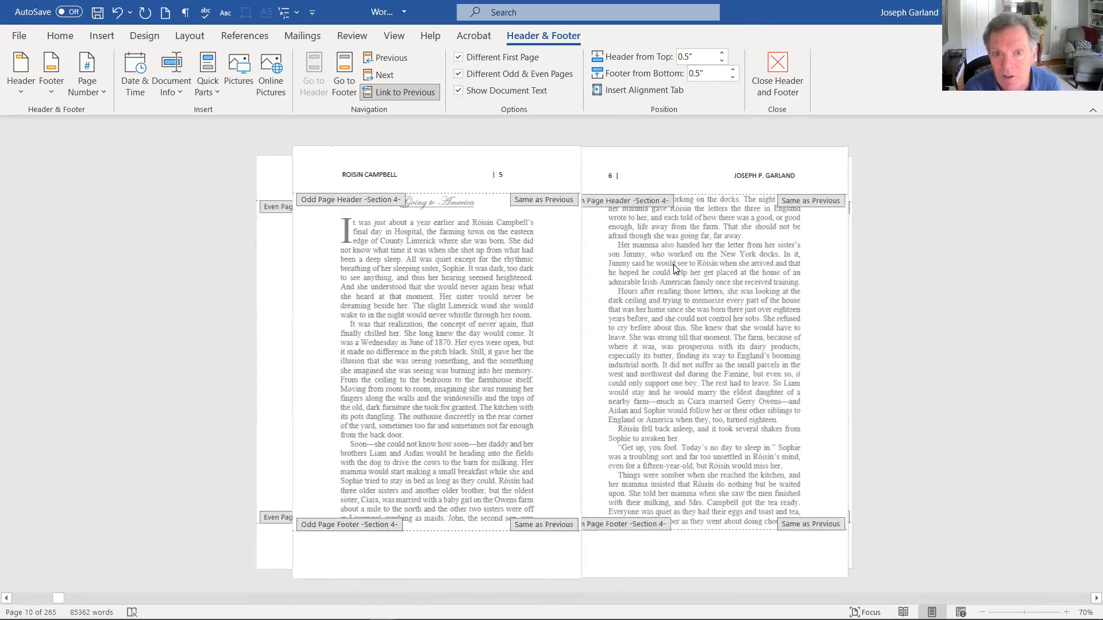
{"action": "scroll", "coordinate": [675, 267], "scroll_direction": "down", "scroll_amount": 3}
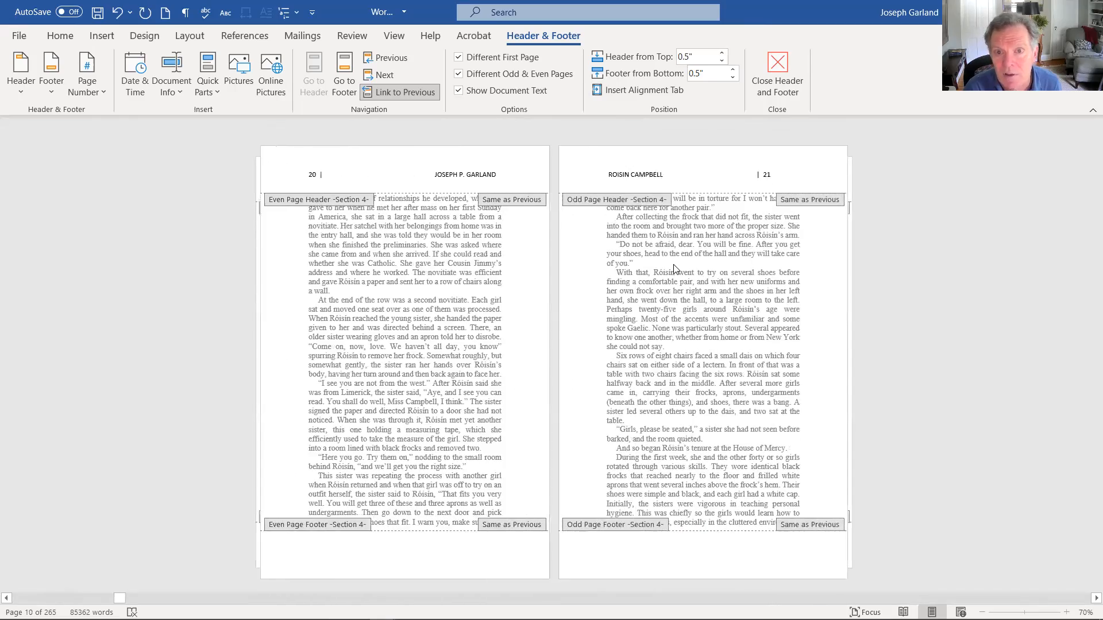
{"action": "scroll", "coordinate": [675, 266], "scroll_direction": "up", "scroll_amount": 4}
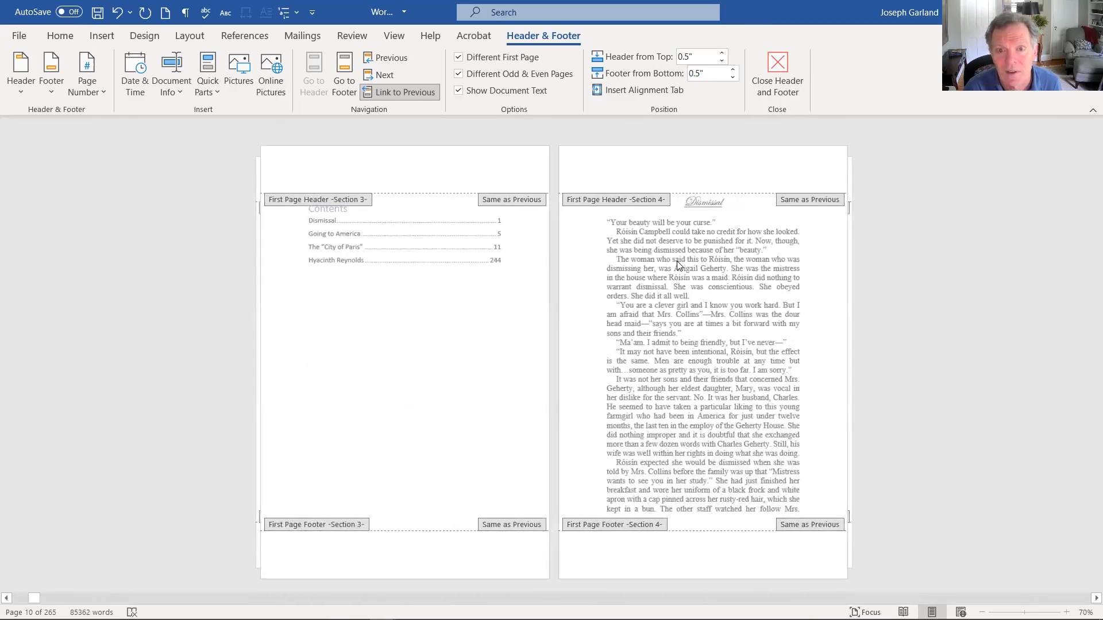
{"action": "scroll", "coordinate": [677, 266], "scroll_direction": "down", "scroll_amount": 3}
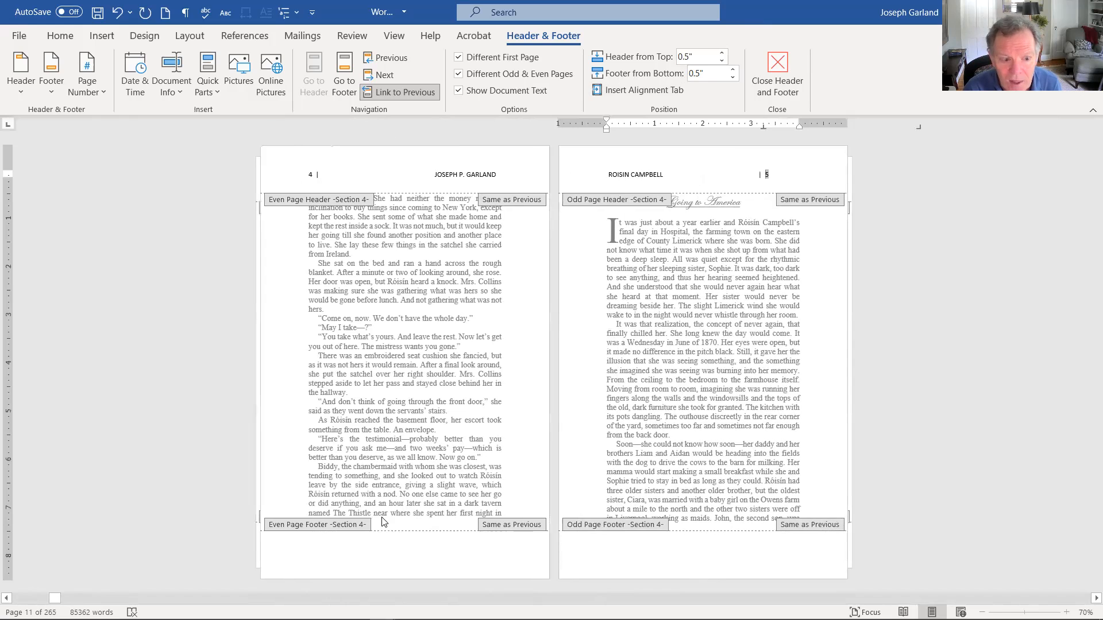
{"action": "double_click", "coordinate": [348, 521]}
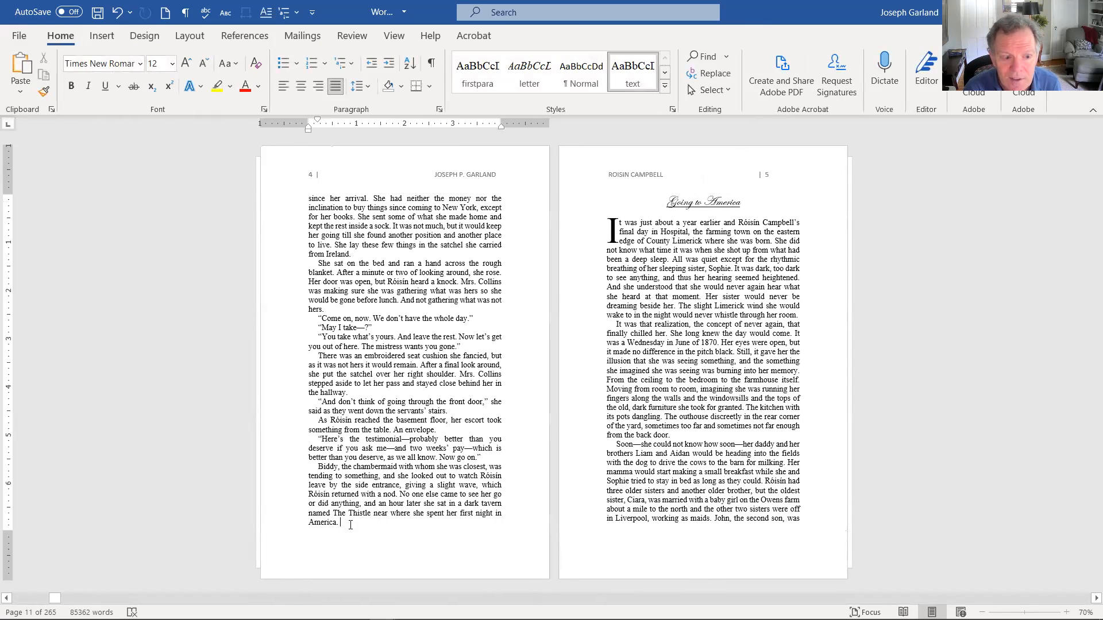
{"action": "left_click", "coordinate": [190, 36]}
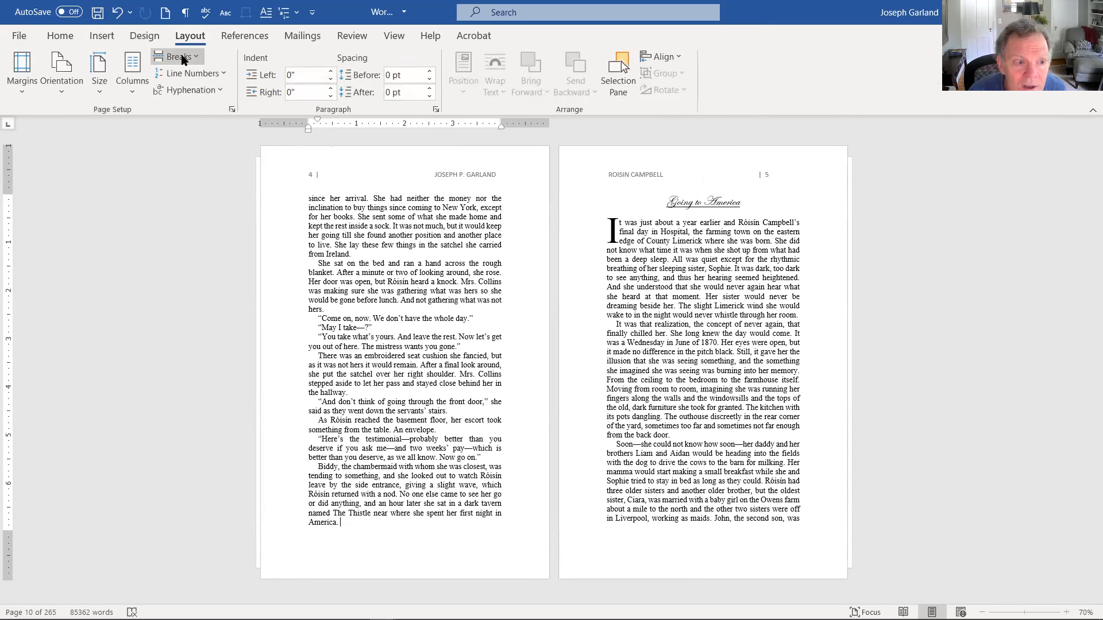
{"action": "left_click", "coordinate": [182, 58]}
{"action": "left_click", "coordinate": [231, 270]}
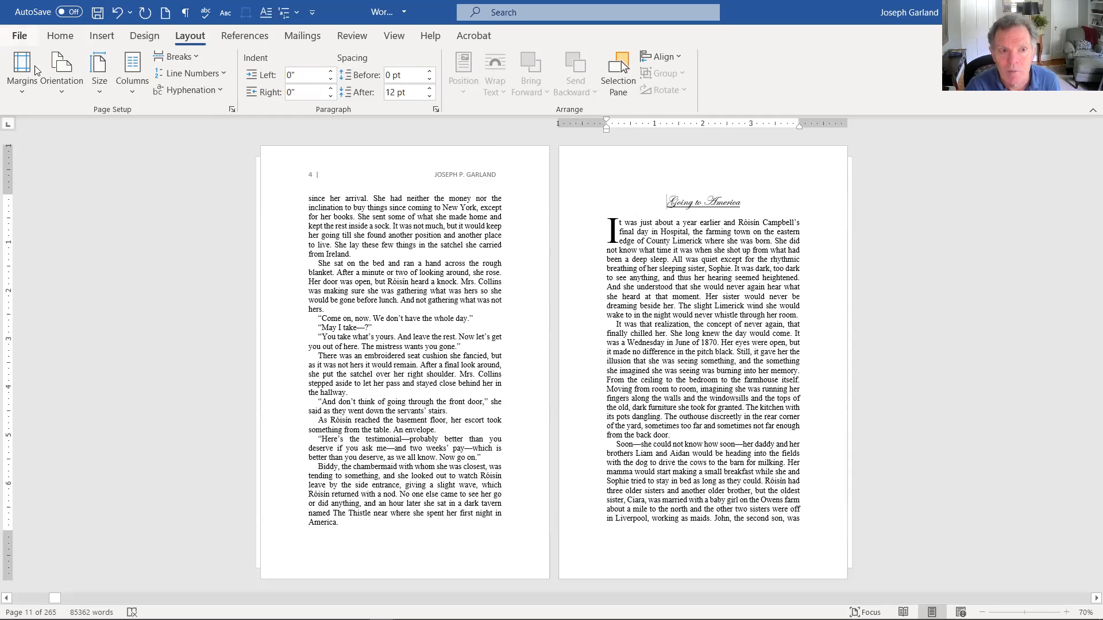
- Set the page numbering of the "Going to America" section to continue from the previous section
{"action": "scroll", "coordinate": [154, 109], "scroll_direction": "down", "scroll_amount": 1}
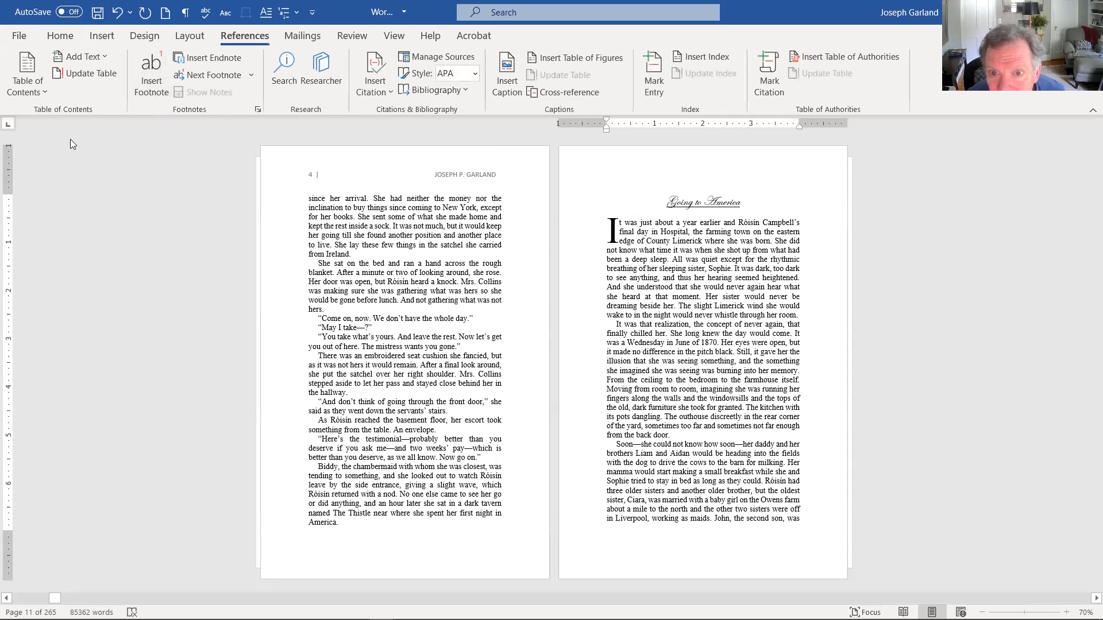
{"action": "left_click", "coordinate": [659, 248]}
{"action": "scroll", "coordinate": [652, 249], "scroll_direction": "down", "scroll_amount": 1}
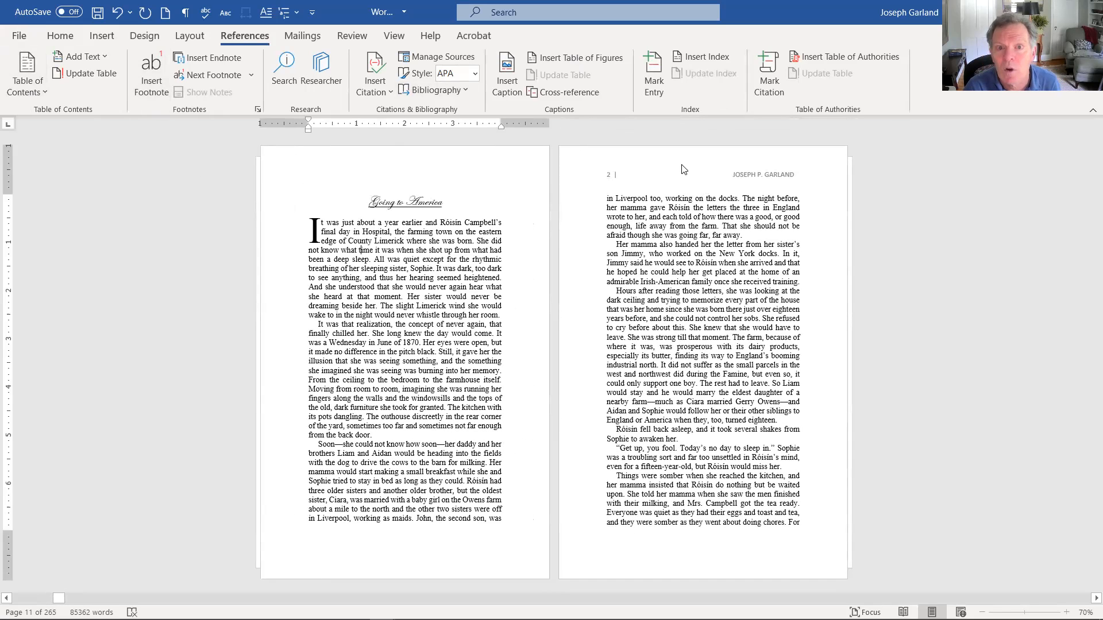
{"action": "left_click", "coordinate": [641, 176]}
{"action": "double_click", "coordinate": [641, 175]}
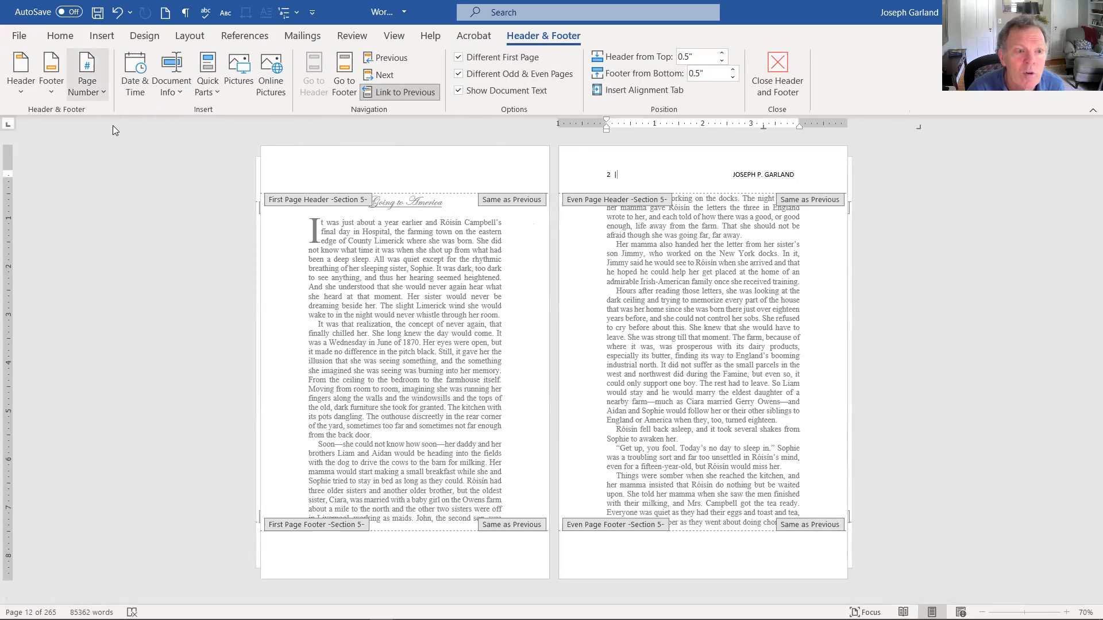
{"action": "left_click", "coordinate": [87, 77]}
{"action": "left_click", "coordinate": [145, 198]}
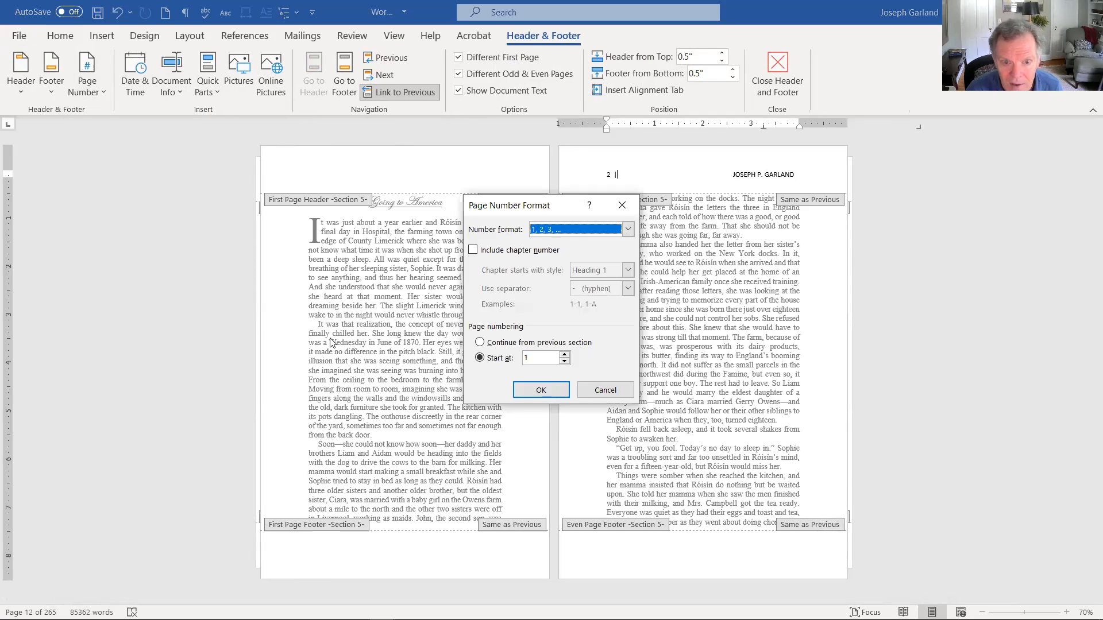
{"action": "left_click", "coordinate": [479, 343]}
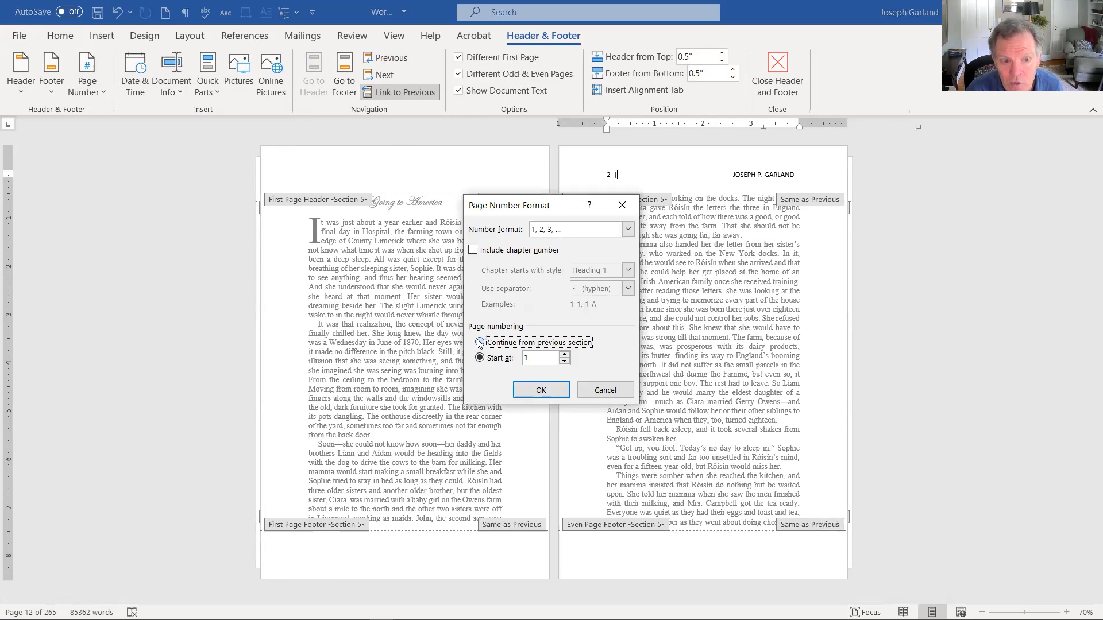
{"action": "left_click", "coordinate": [531, 391]}
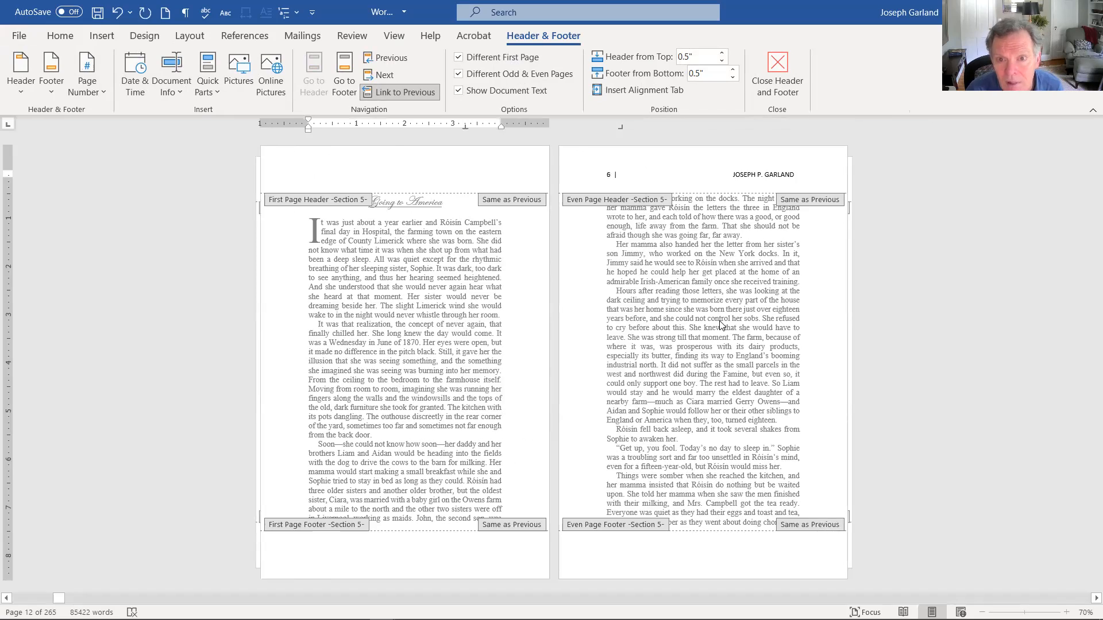
- Insert a Next Page section break after the last line of "Going to America" and remove the extra blank page before The "City of Paris"
{"action": "scroll", "coordinate": [638, 244], "scroll_direction": "down", "scroll_amount": 1}
{"action": "scroll", "coordinate": [700, 194], "scroll_direction": "down", "scroll_amount": 1}
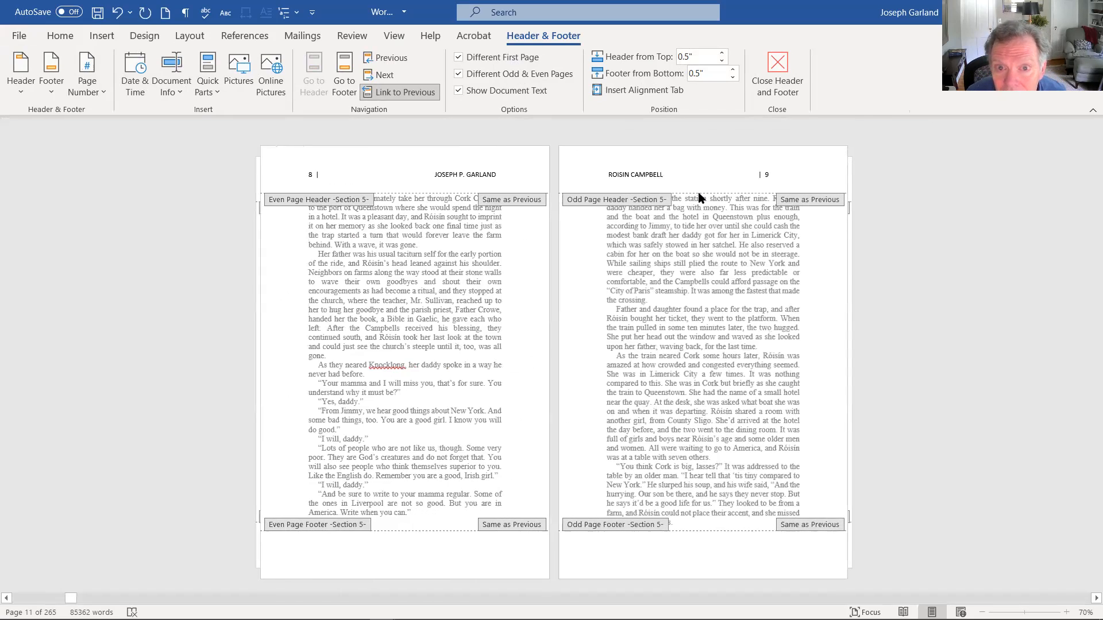
{"action": "scroll", "coordinate": [698, 196], "scroll_direction": "down", "scroll_amount": 1}
{"action": "scroll", "coordinate": [699, 196], "scroll_direction": "down", "scroll_amount": 1}
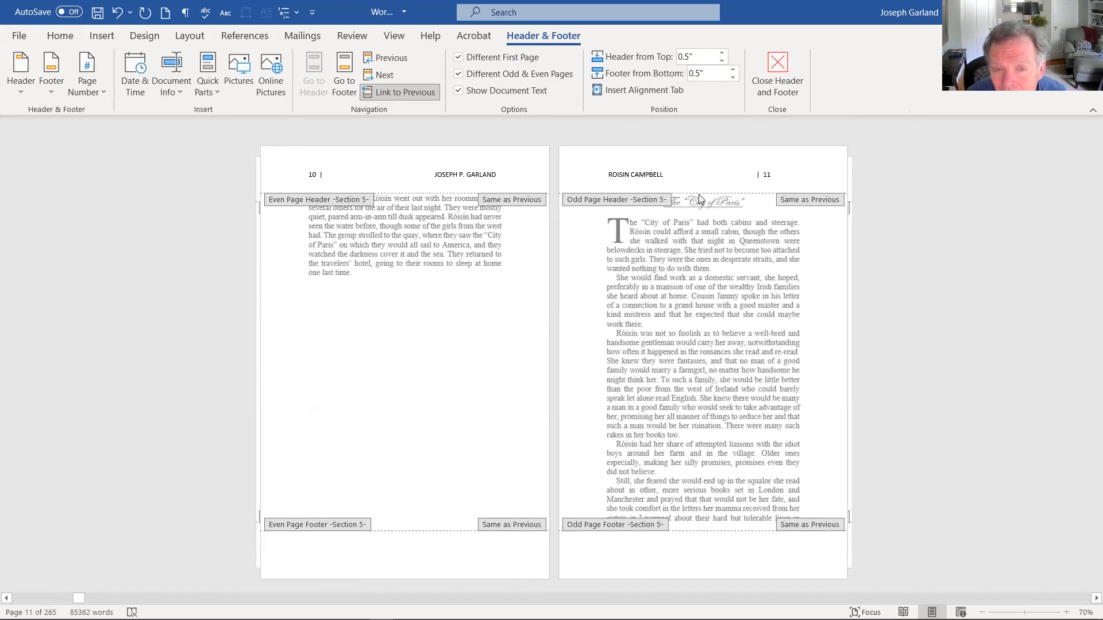
{"action": "scroll", "coordinate": [700, 198], "scroll_direction": "down", "scroll_amount": 1}
{"action": "scroll", "coordinate": [697, 198], "scroll_direction": "up", "scroll_amount": 2}
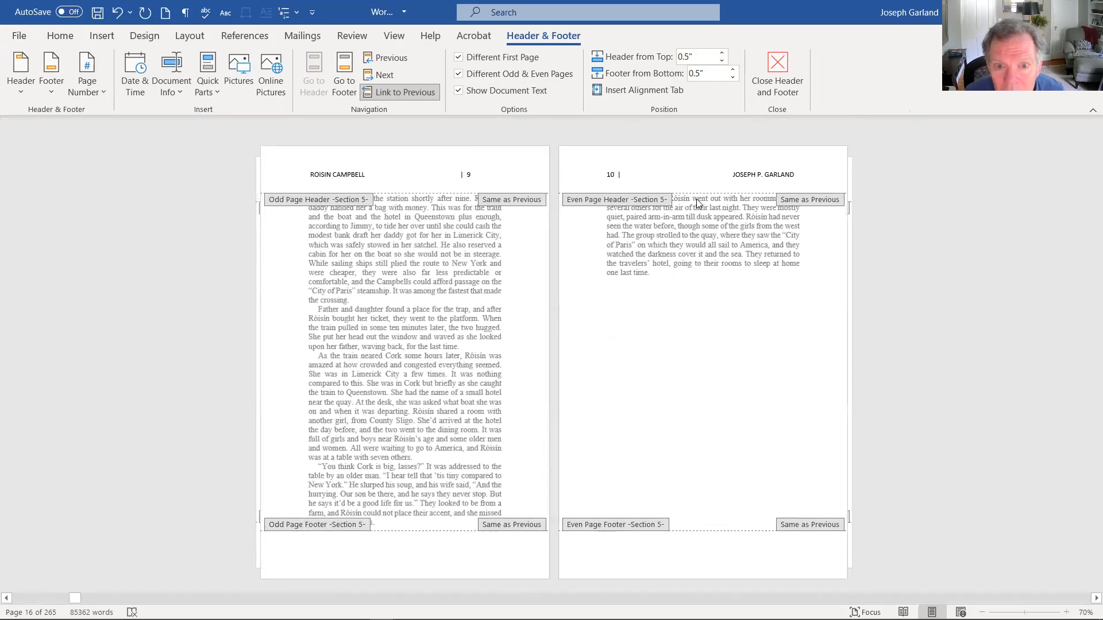
{"action": "double_click", "coordinate": [664, 274]}
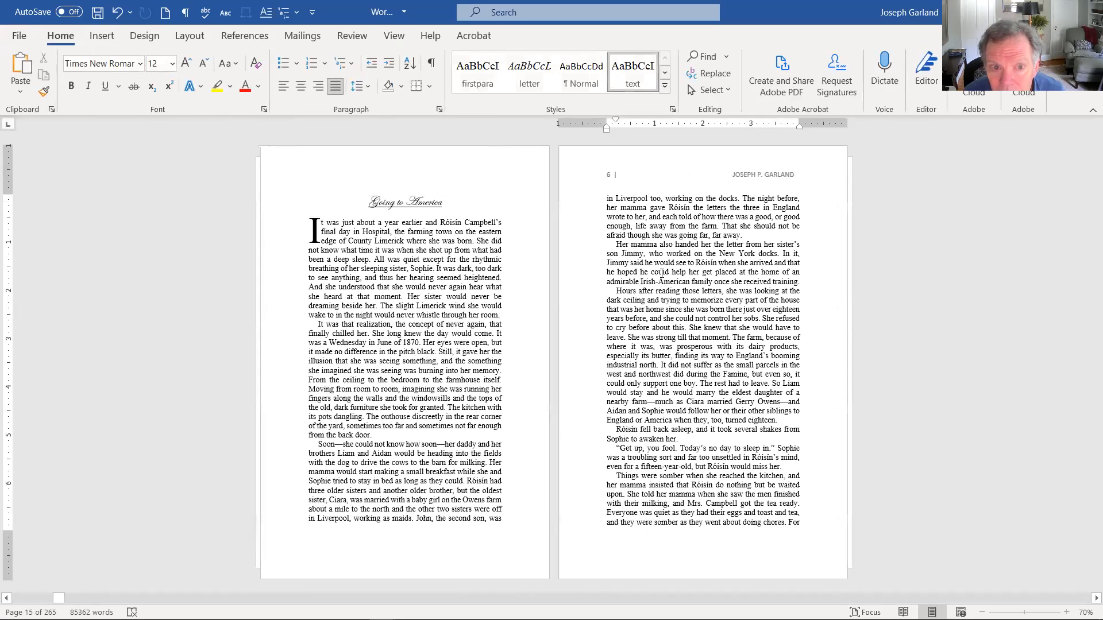
{"action": "scroll", "coordinate": [662, 274], "scroll_direction": "down", "scroll_amount": 2}
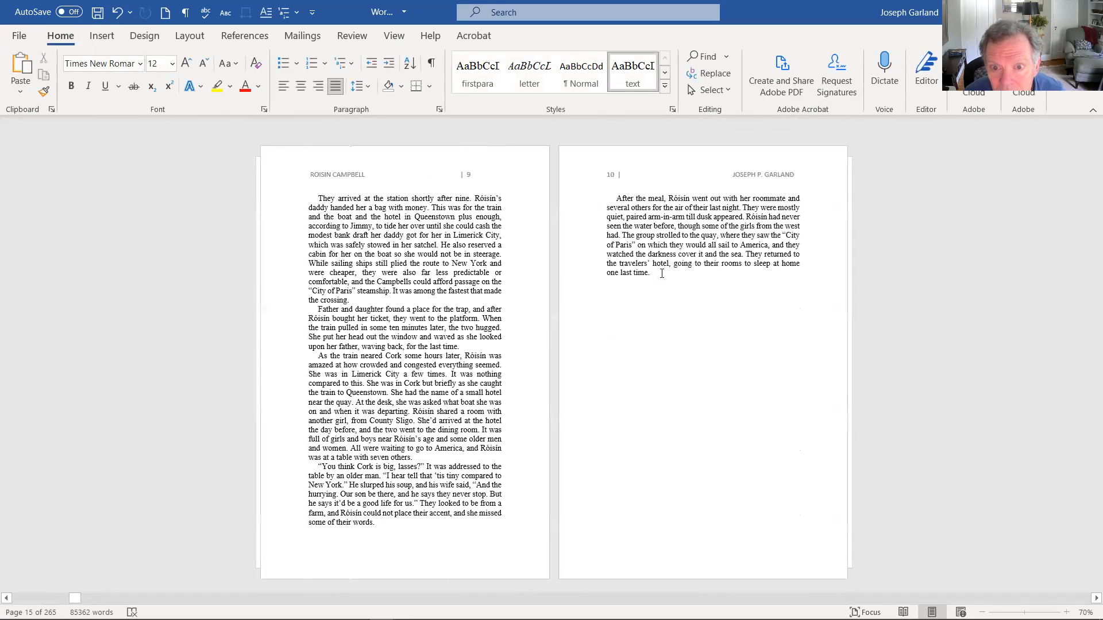
{"action": "left_click", "coordinate": [661, 273]}
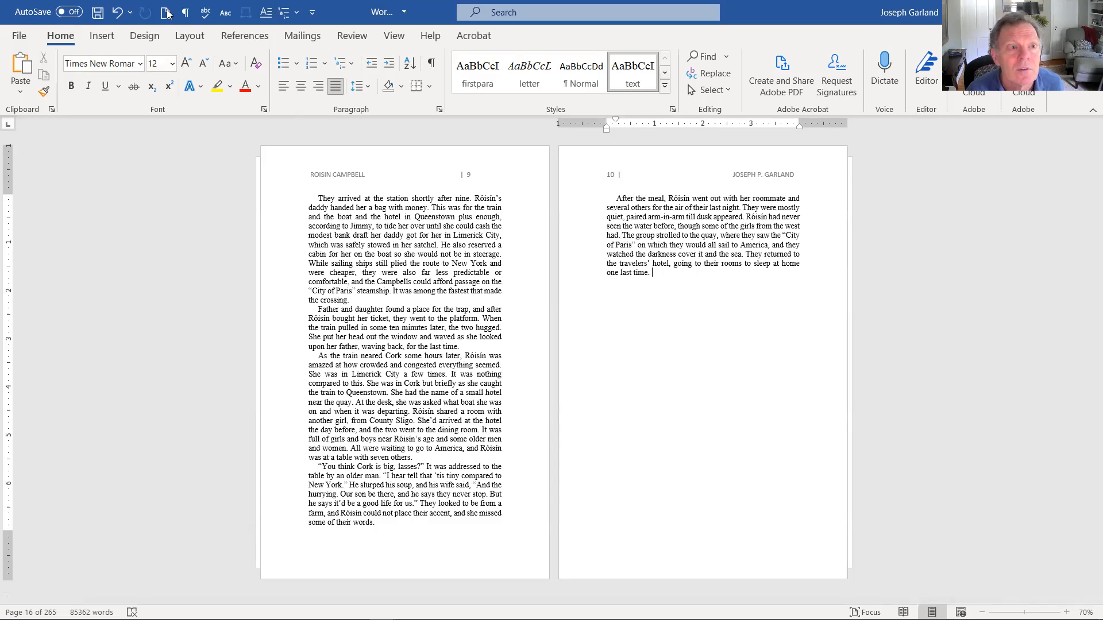
{"action": "left_click", "coordinate": [190, 38]}
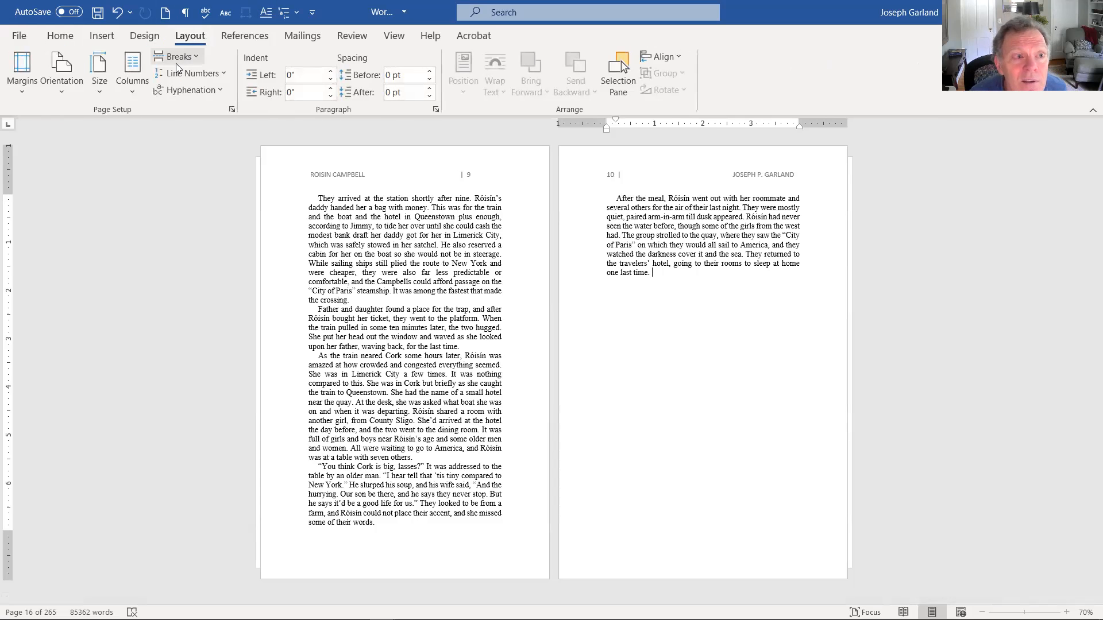
{"action": "left_click", "coordinate": [194, 56]}
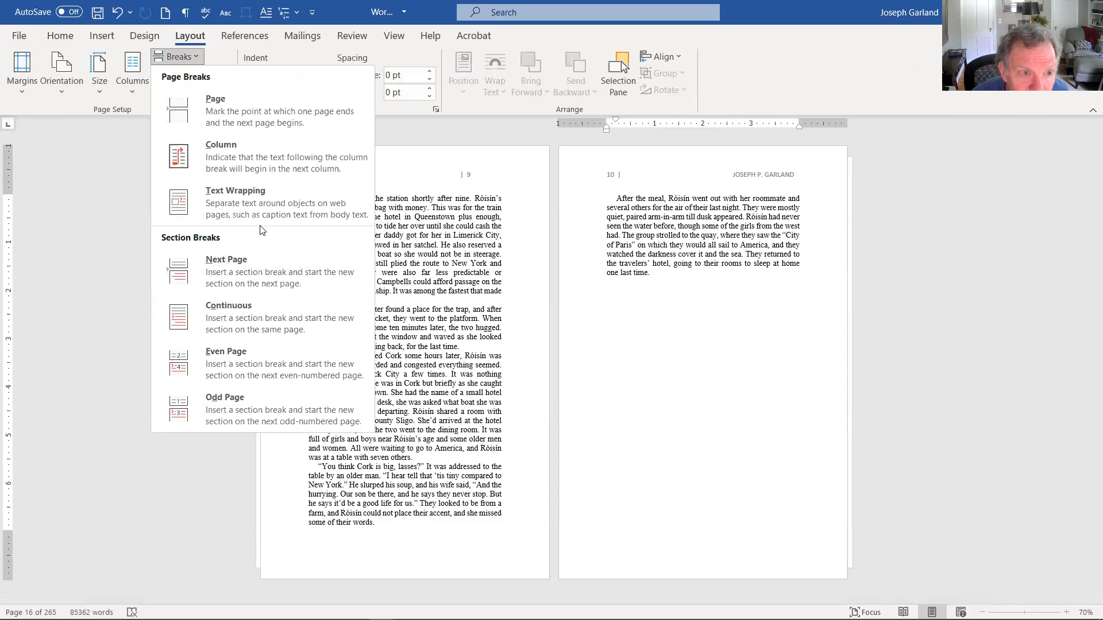
{"action": "left_click", "coordinate": [244, 265]}
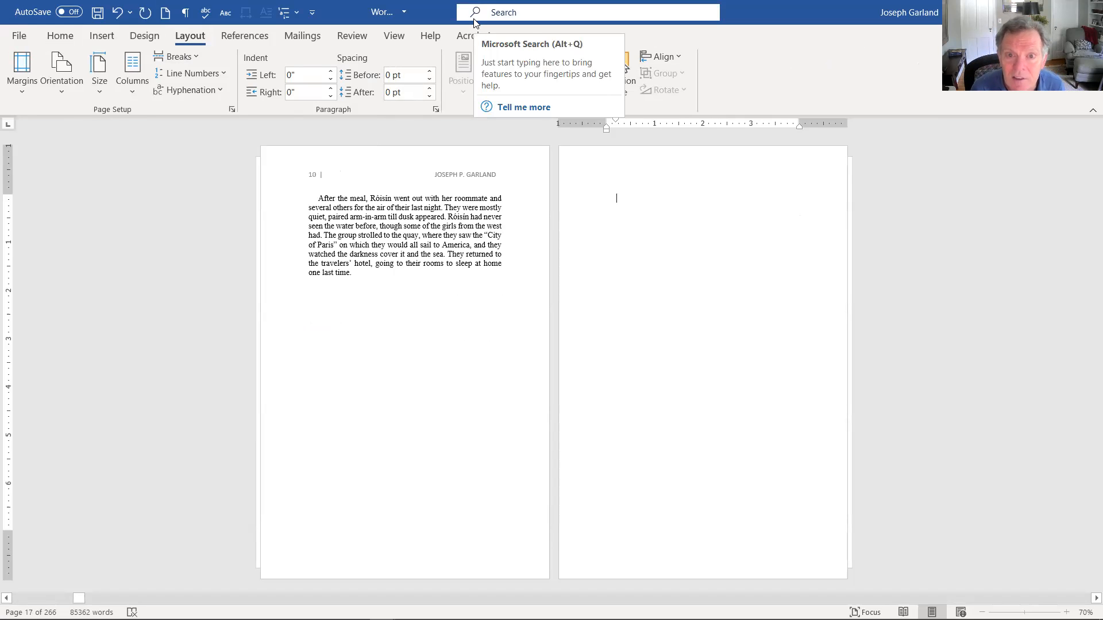
{"action": "key", "text": "Delete"}
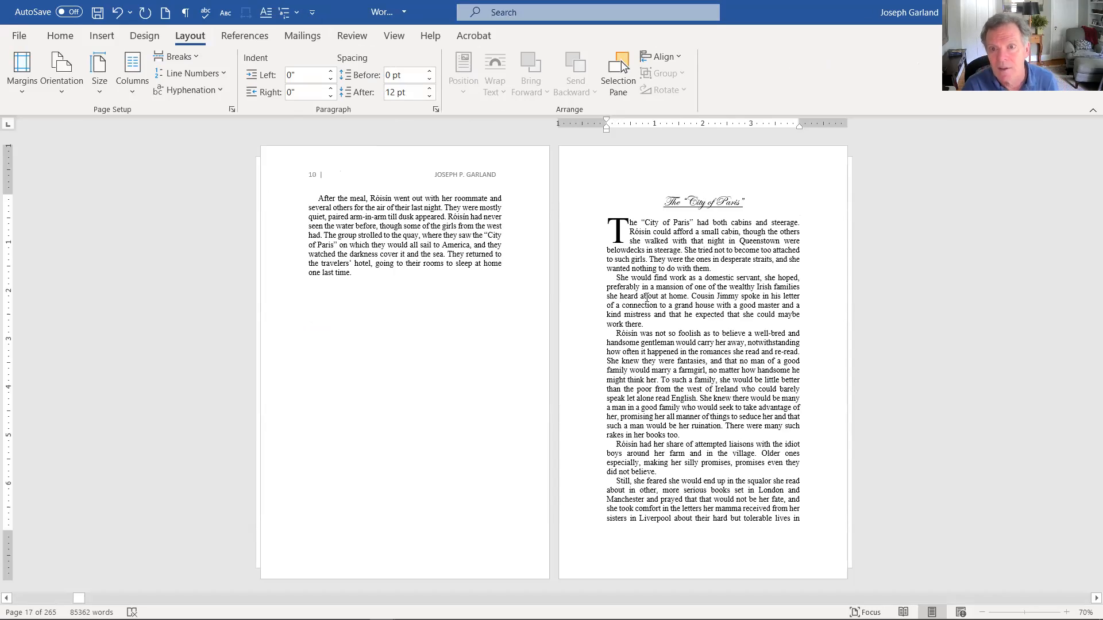
{"action": "scroll", "coordinate": [648, 297], "scroll_direction": "down", "scroll_amount": 3}
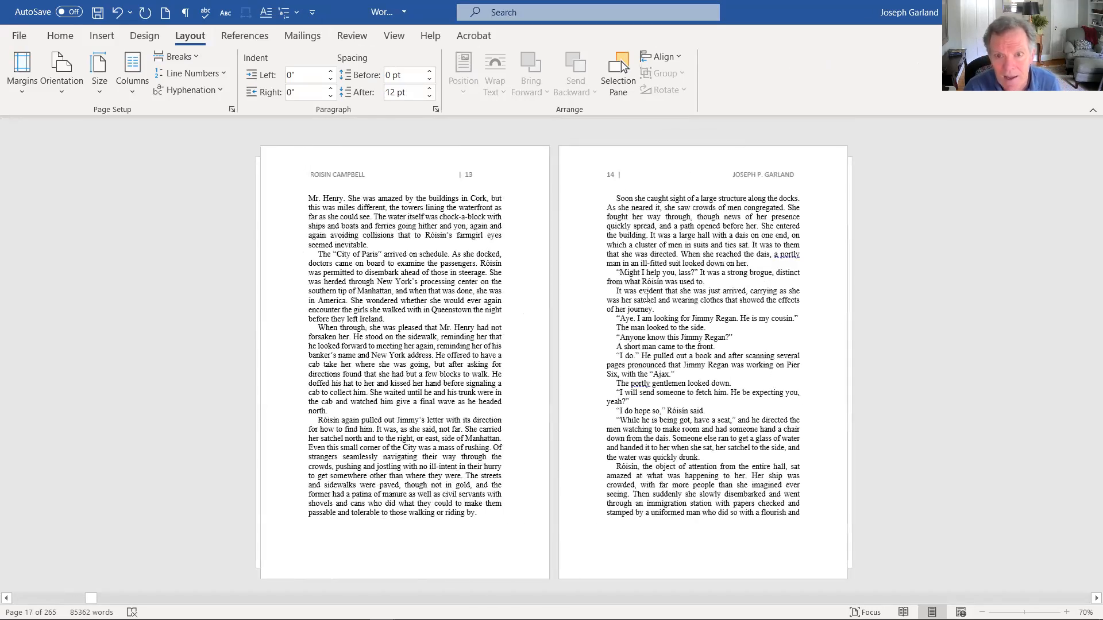
- Rejoin the stray R with the rest of the opening word under The House of Mercy and apply the firstpara style to that paragraph
{"action": "scroll", "coordinate": [647, 297], "scroll_direction": "down", "scroll_amount": 7}
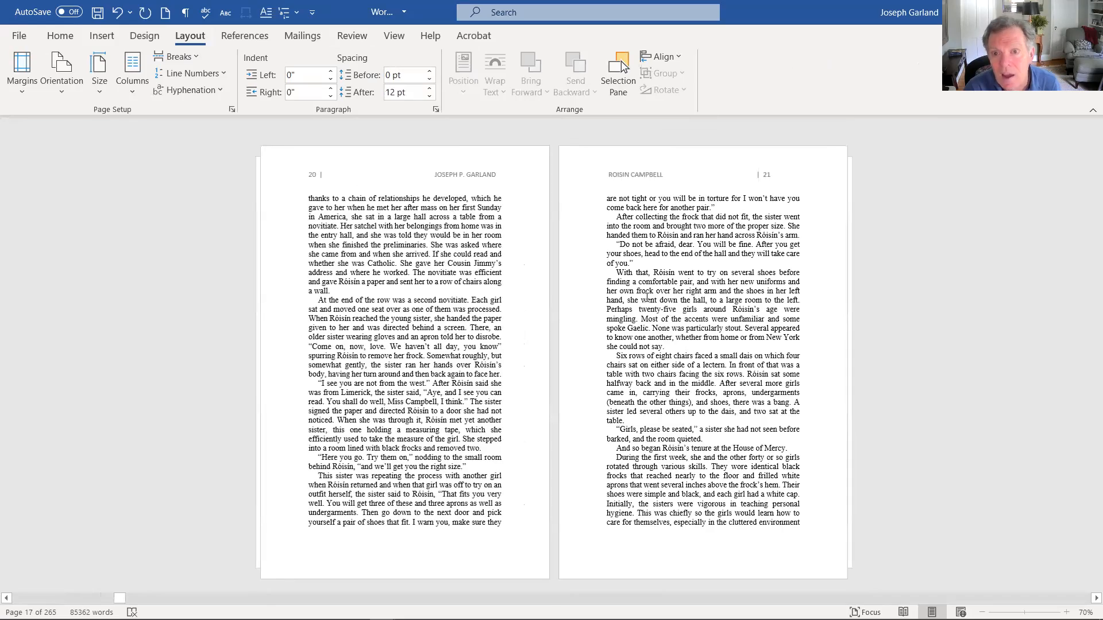
{"action": "scroll", "coordinate": [647, 297], "scroll_direction": "down", "scroll_amount": 7}
{"action": "scroll", "coordinate": [647, 296], "scroll_direction": "up", "scroll_amount": 9}
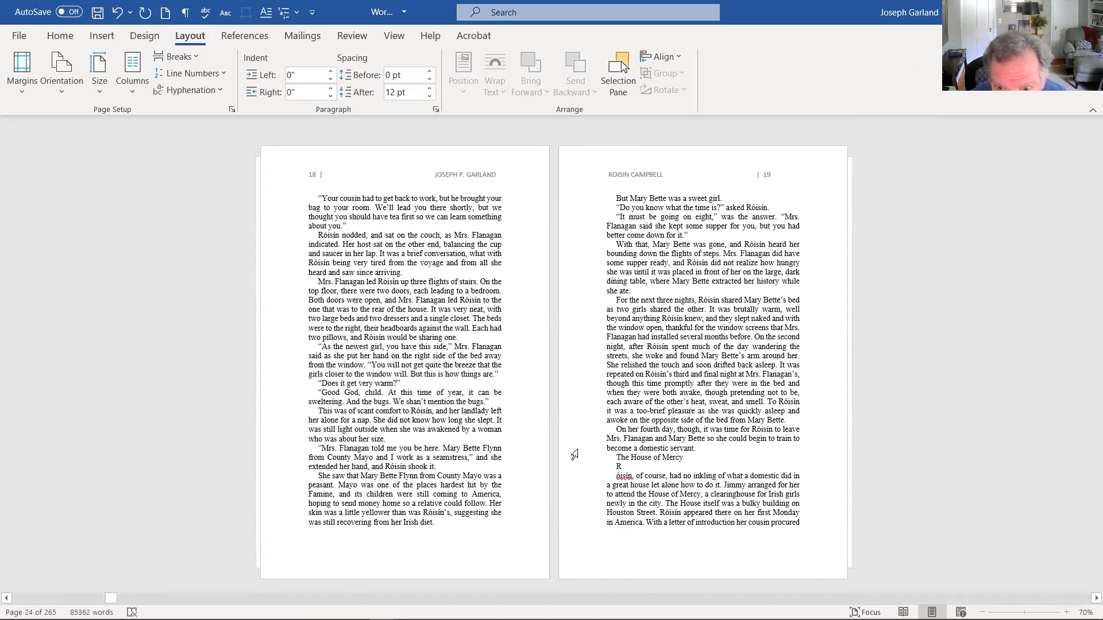
{"action": "left_click", "coordinate": [725, 467]}
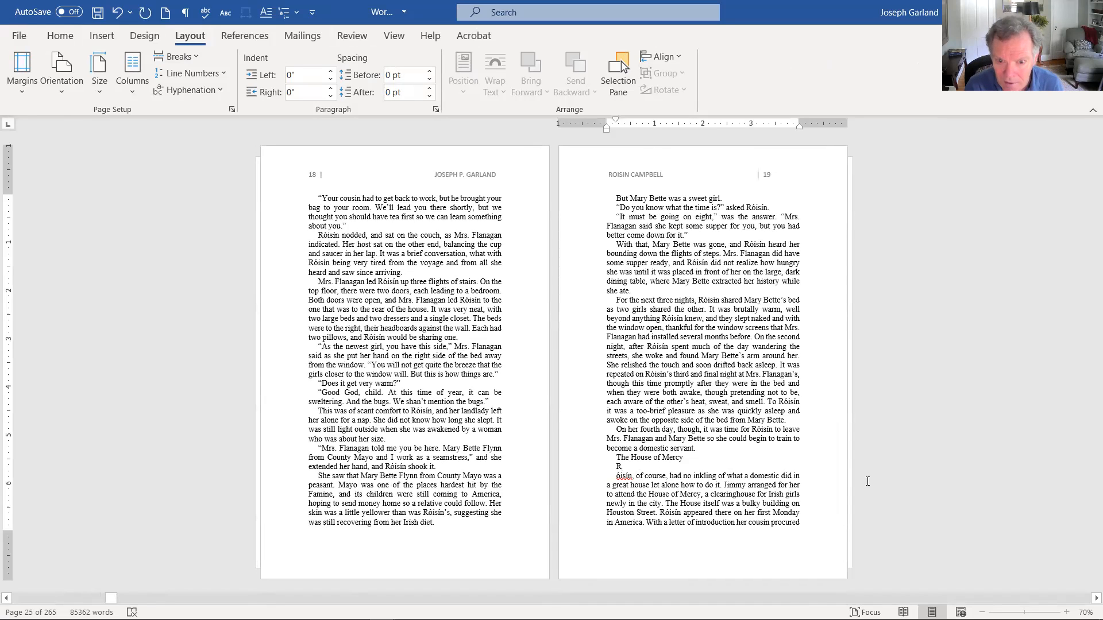
{"action": "key", "text": "Delete"}
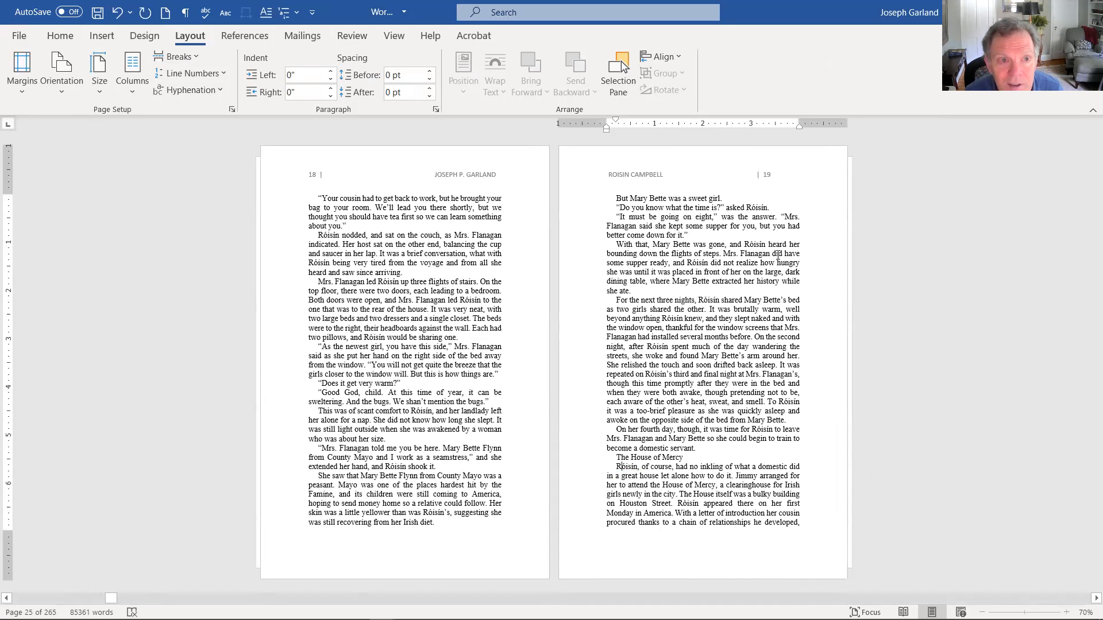
{"action": "left_click", "coordinate": [62, 36]}
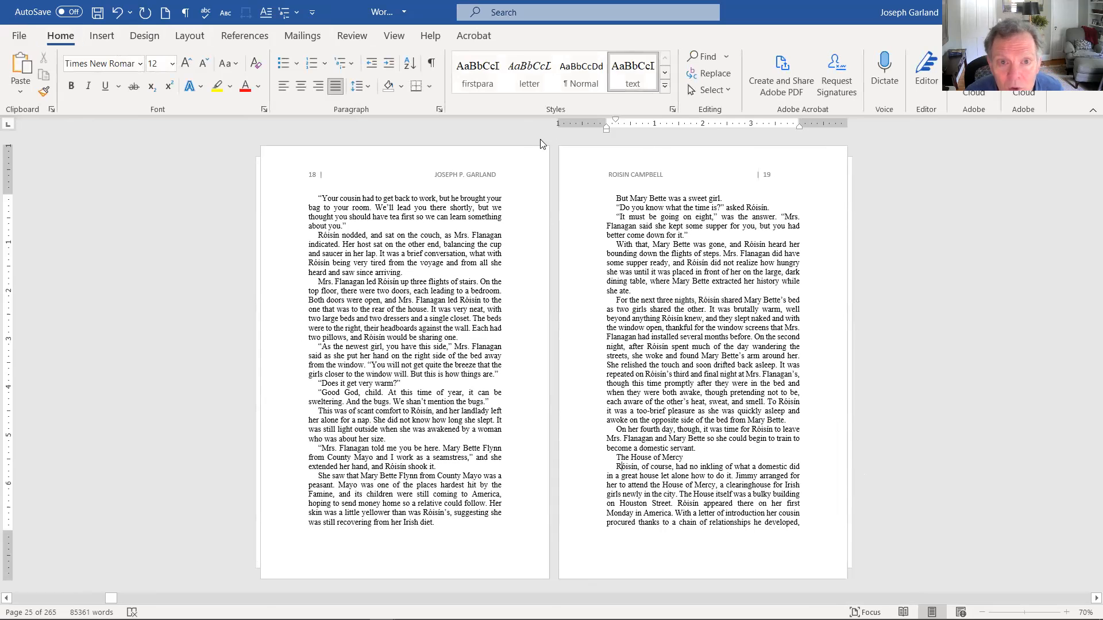
{"action": "left_click", "coordinate": [474, 68]}
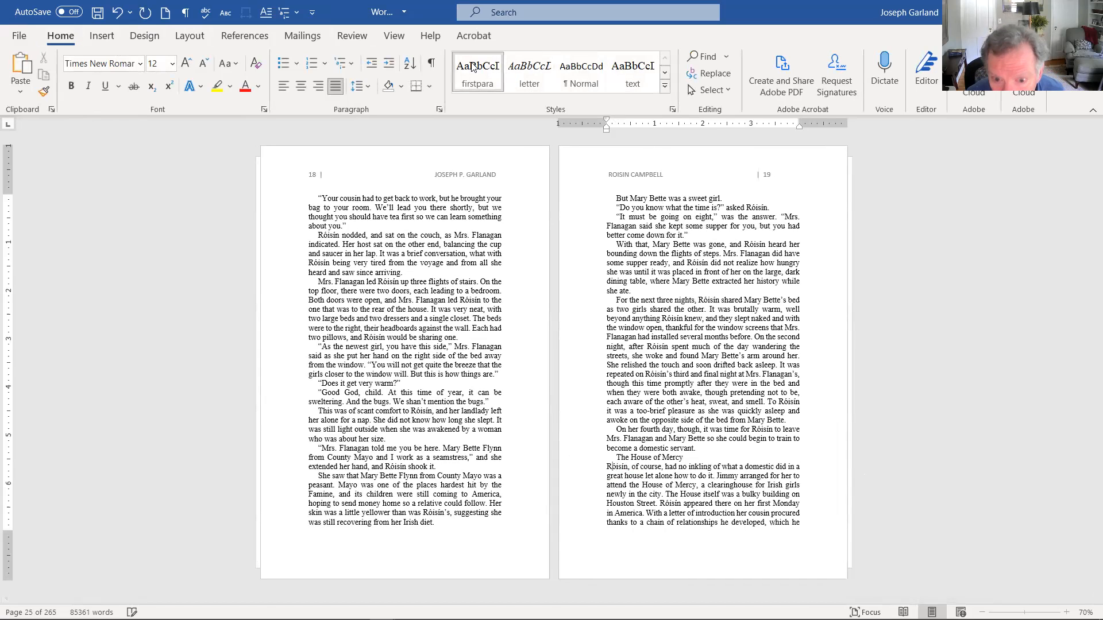
- Apply the Heading 1 style to the chapter title "The House of Mercy"
{"action": "left_click", "coordinate": [649, 459]}
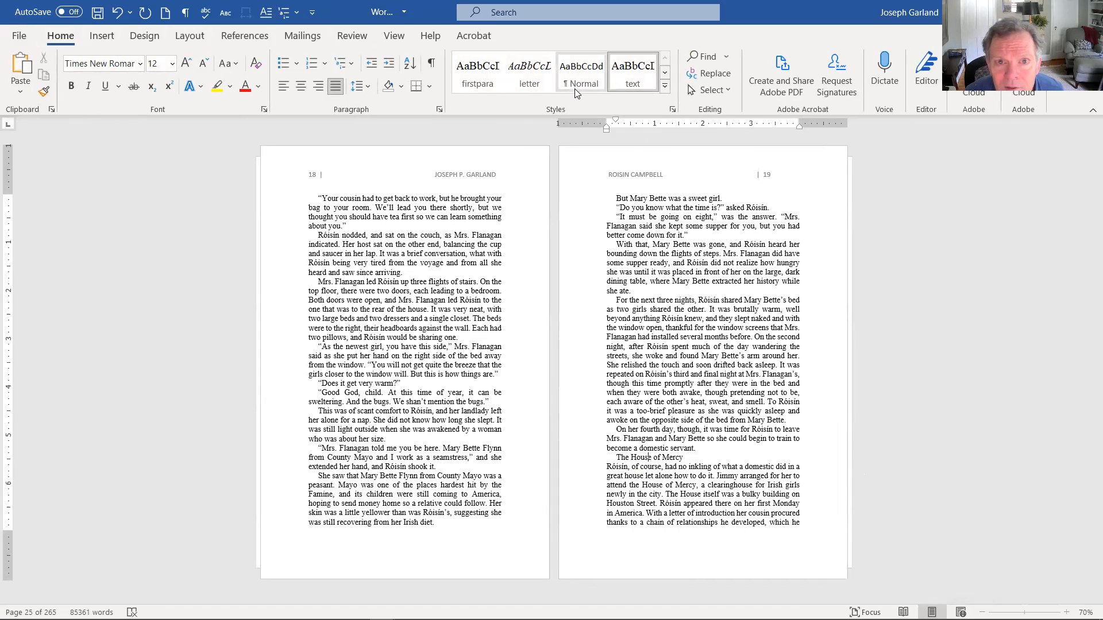
{"action": "left_click", "coordinate": [665, 72]}
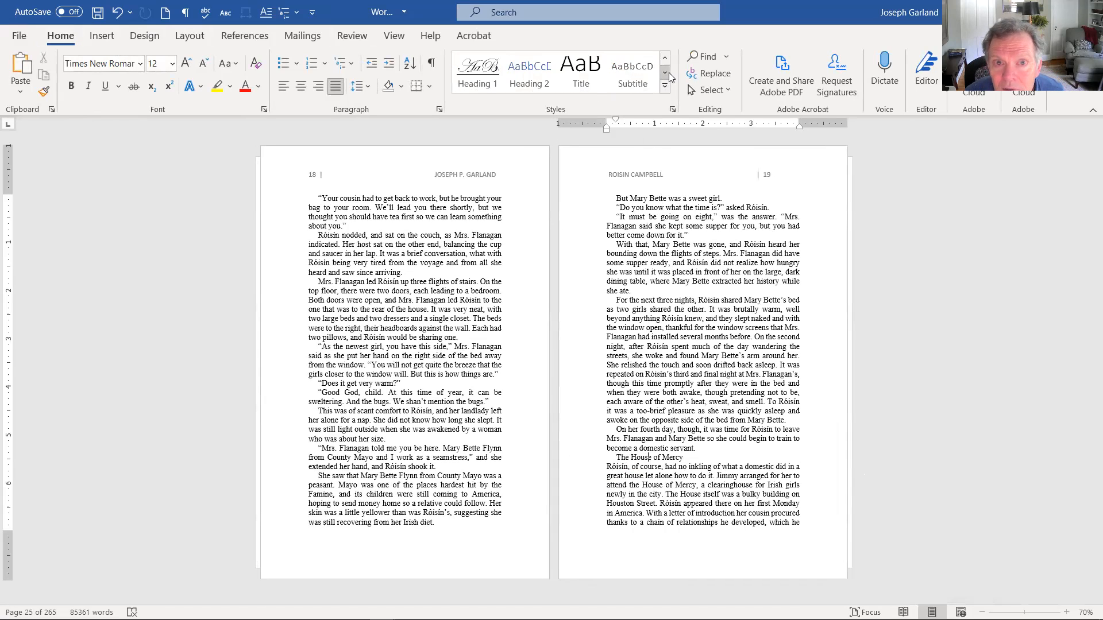
{"action": "left_click", "coordinate": [484, 73]}
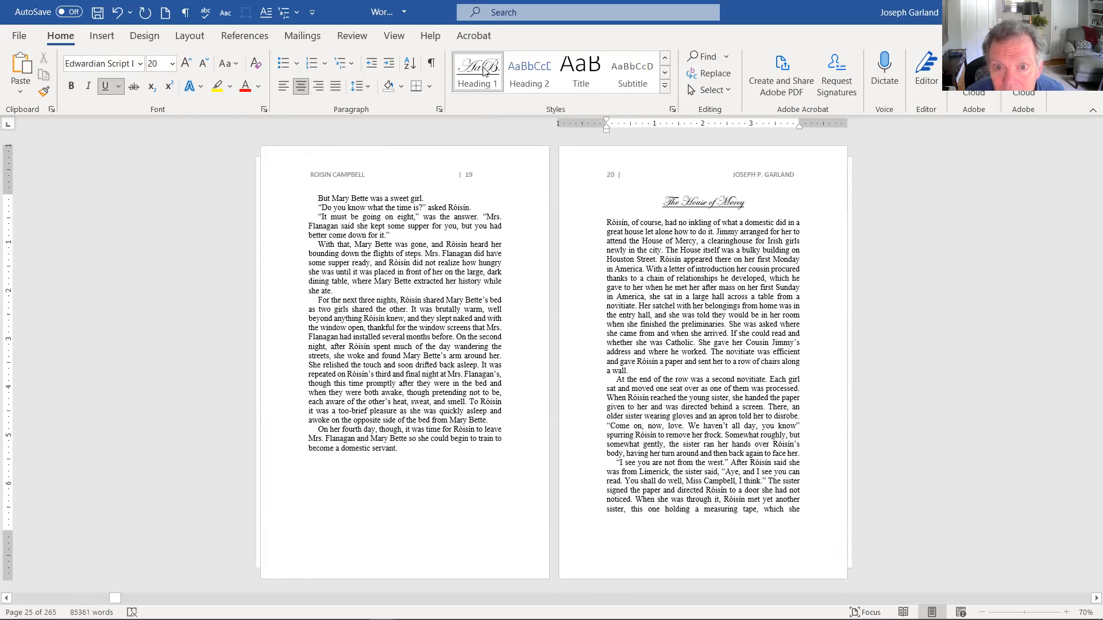
- Insert a Next Page section break after the last line of The "City of Paris" chapter, before "The House of Mercy"
{"action": "left_click", "coordinate": [378, 512]}
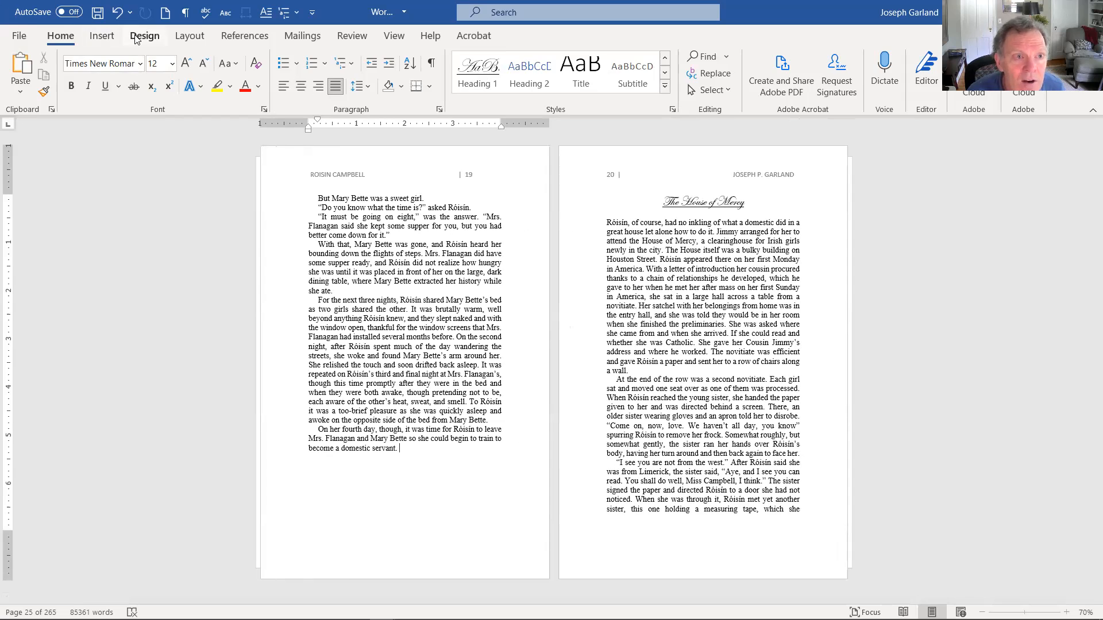
{"action": "left_click", "coordinate": [189, 36]}
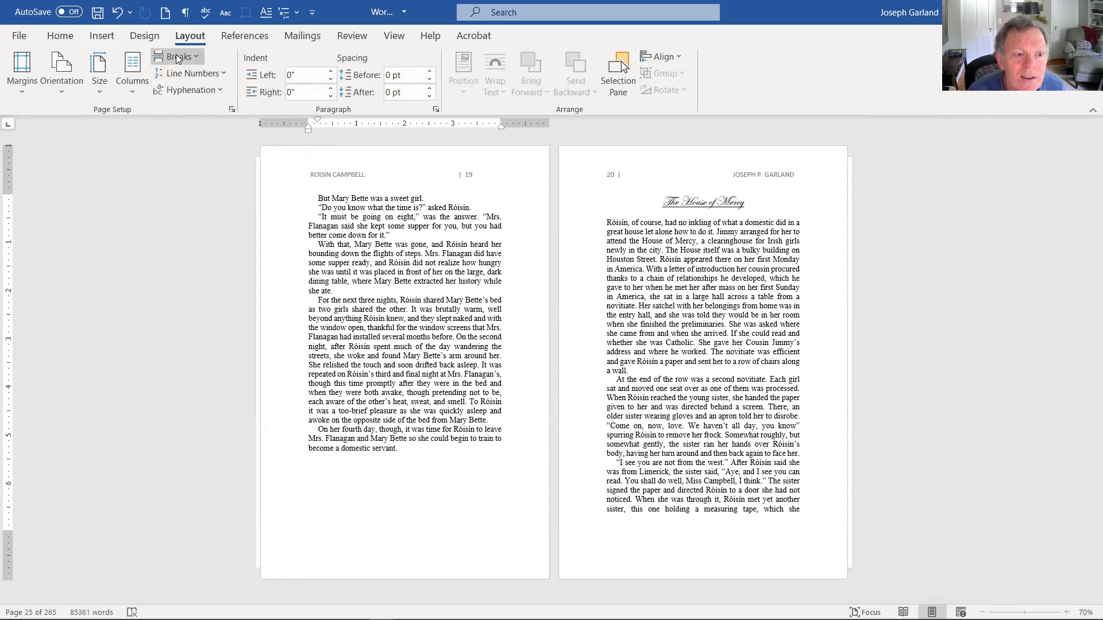
{"action": "left_click", "coordinate": [177, 57]}
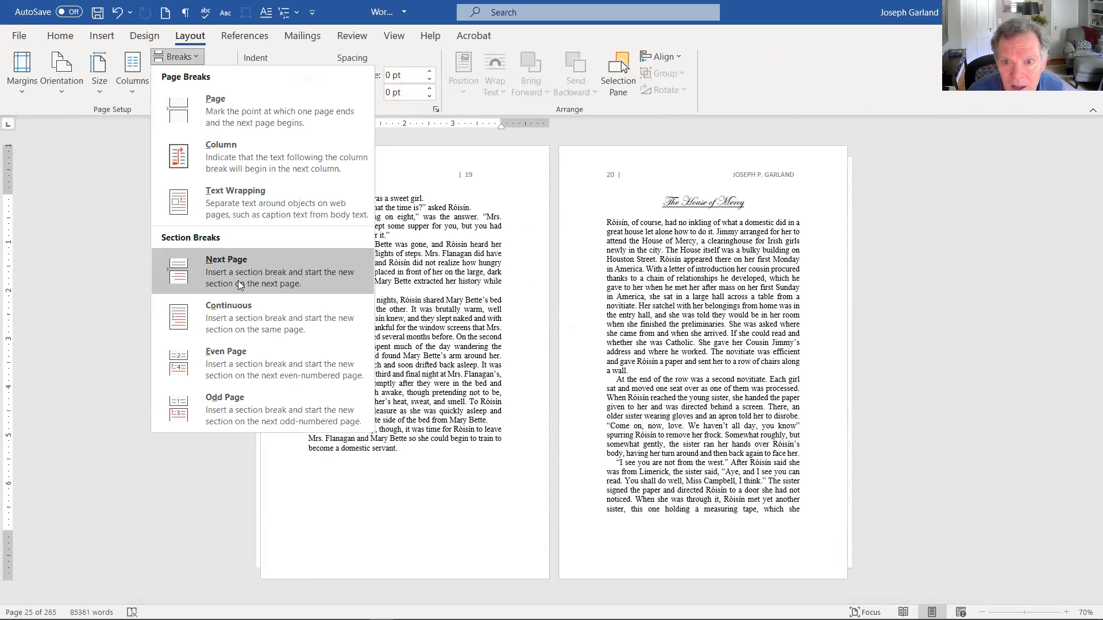
{"action": "left_click", "coordinate": [238, 280]}
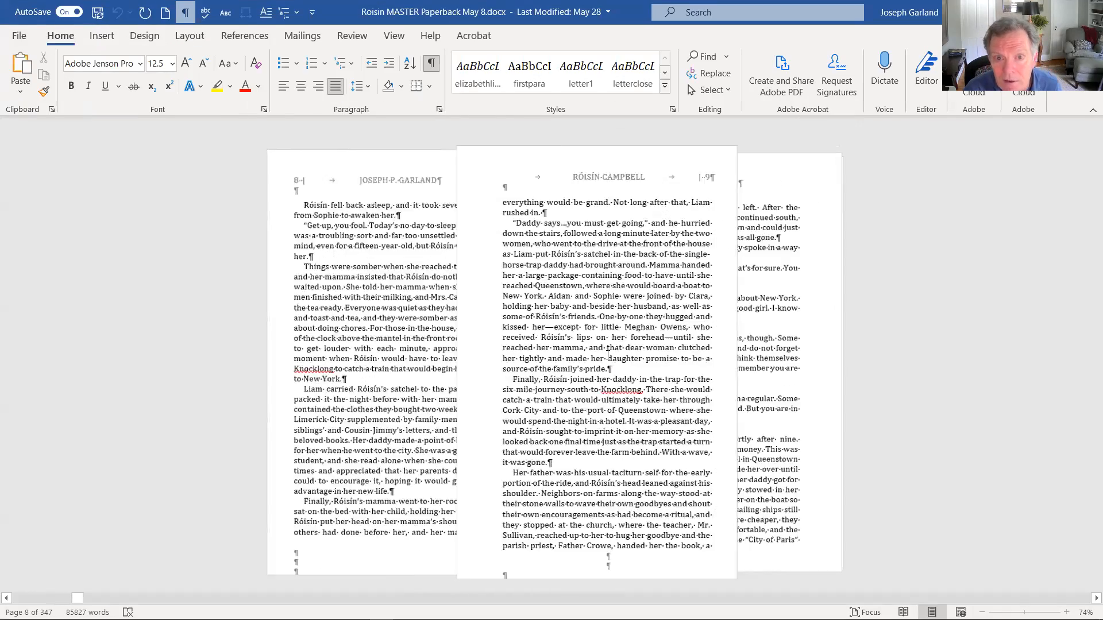
- In Roisin MASTER Paperback May 8.docx, examine the chapter openings, section breaks and page headers around The "City of Paris" and "The House of Mercy"
{"action": "scroll", "coordinate": [608, 355], "scroll_direction": "down", "scroll_amount": 3}
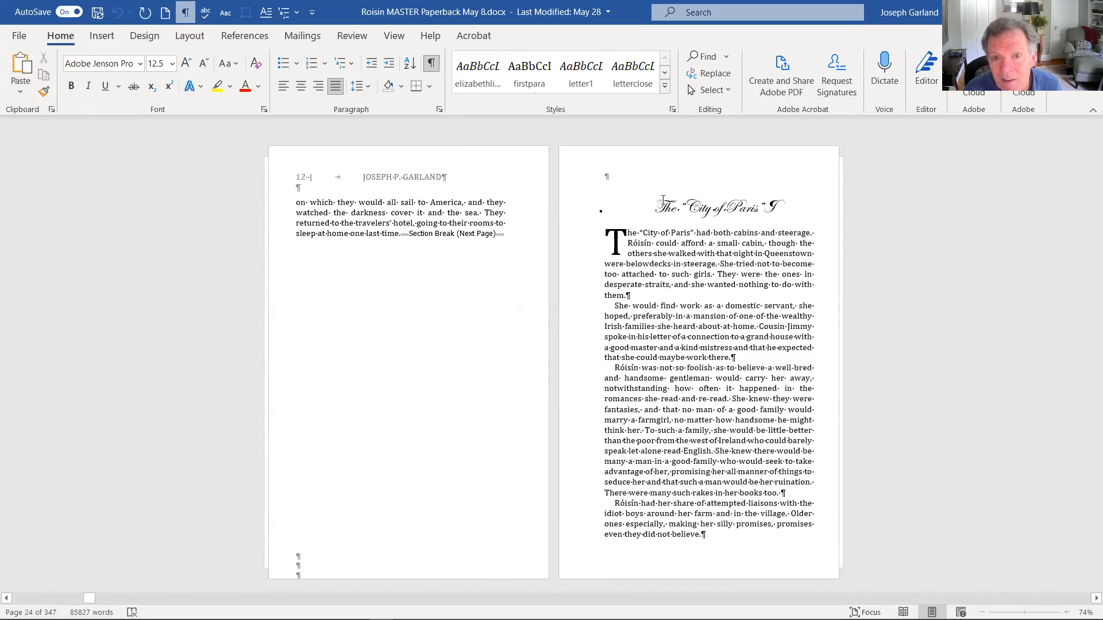
{"action": "scroll", "coordinate": [626, 191], "scroll_direction": "down", "scroll_amount": 2}
{"action": "scroll", "coordinate": [626, 213], "scroll_direction": "down", "scroll_amount": 5}
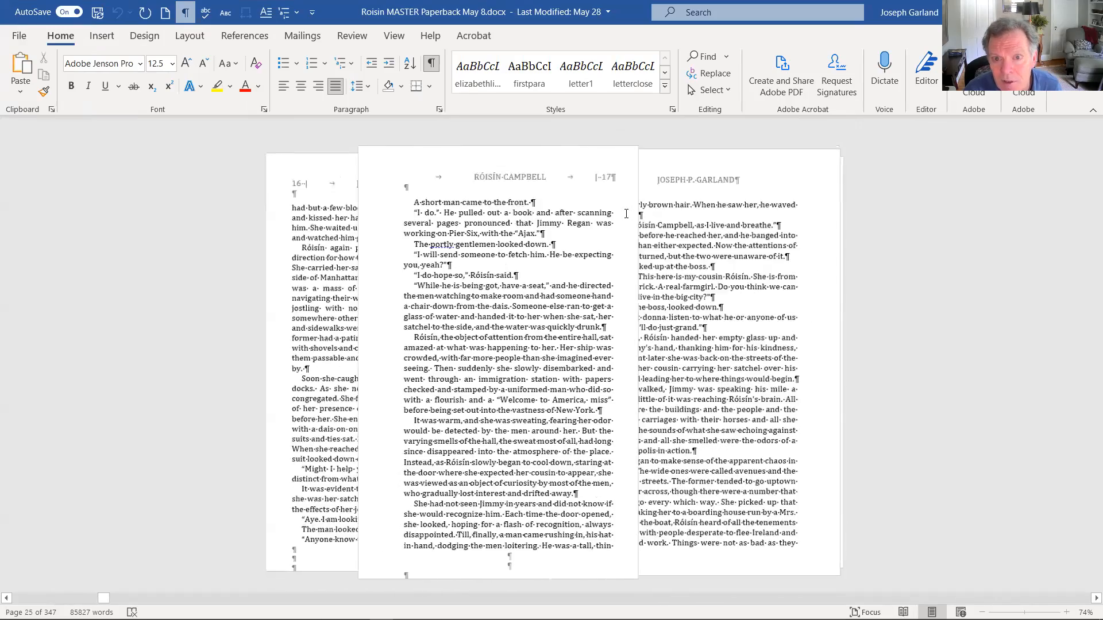
{"action": "scroll", "coordinate": [627, 213], "scroll_direction": "down", "scroll_amount": 4}
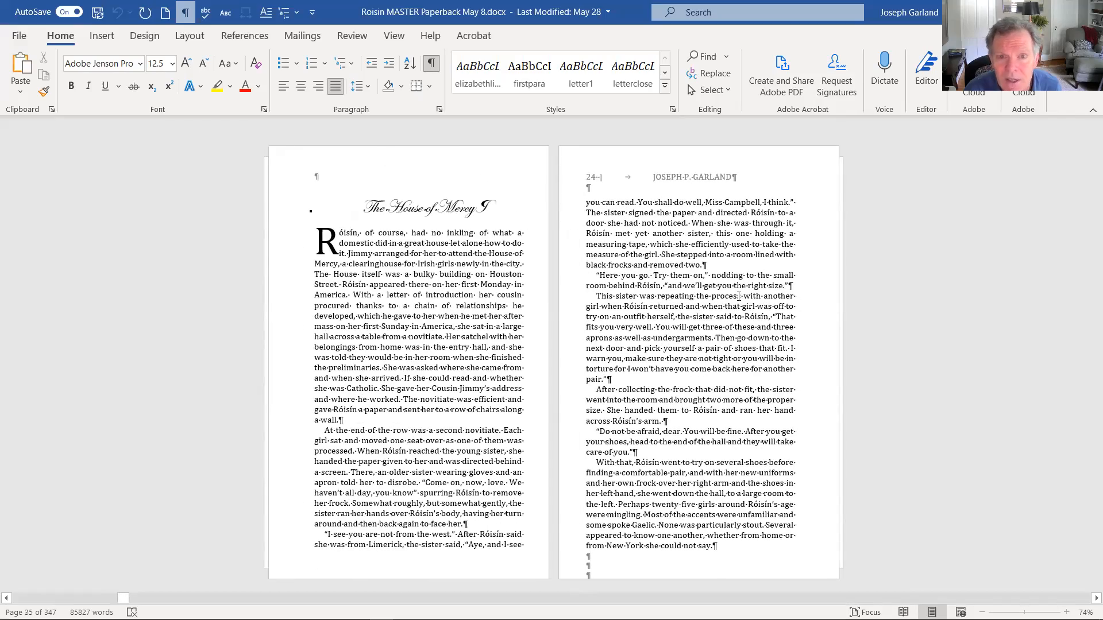
{"action": "scroll", "coordinate": [738, 296], "scroll_direction": "up", "scroll_amount": 9}
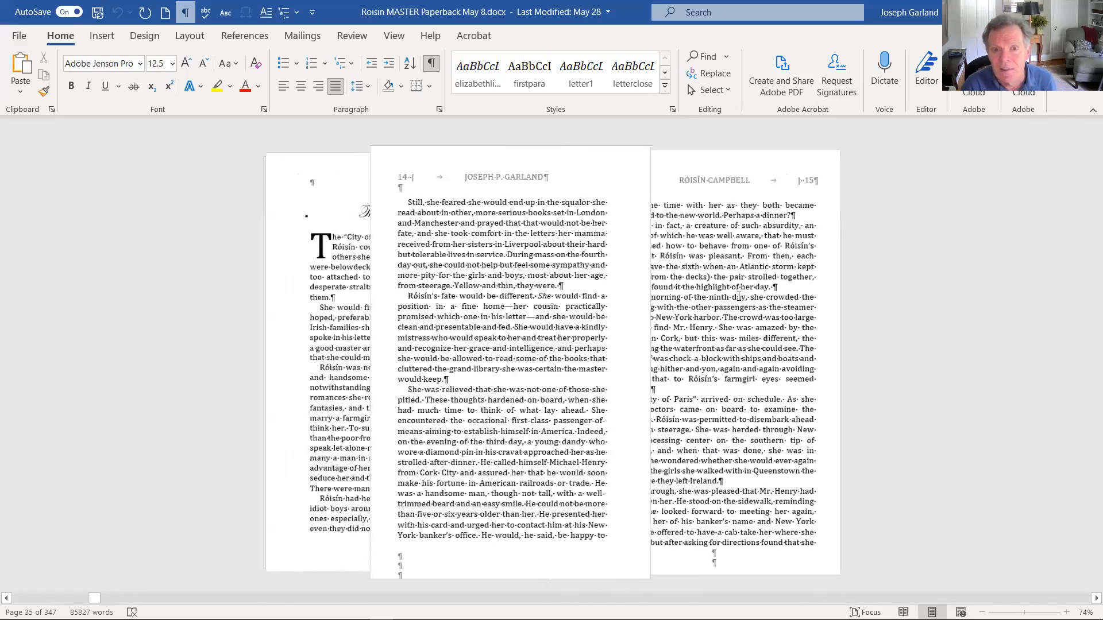
{"action": "scroll", "coordinate": [738, 296], "scroll_direction": "up", "scroll_amount": 6}
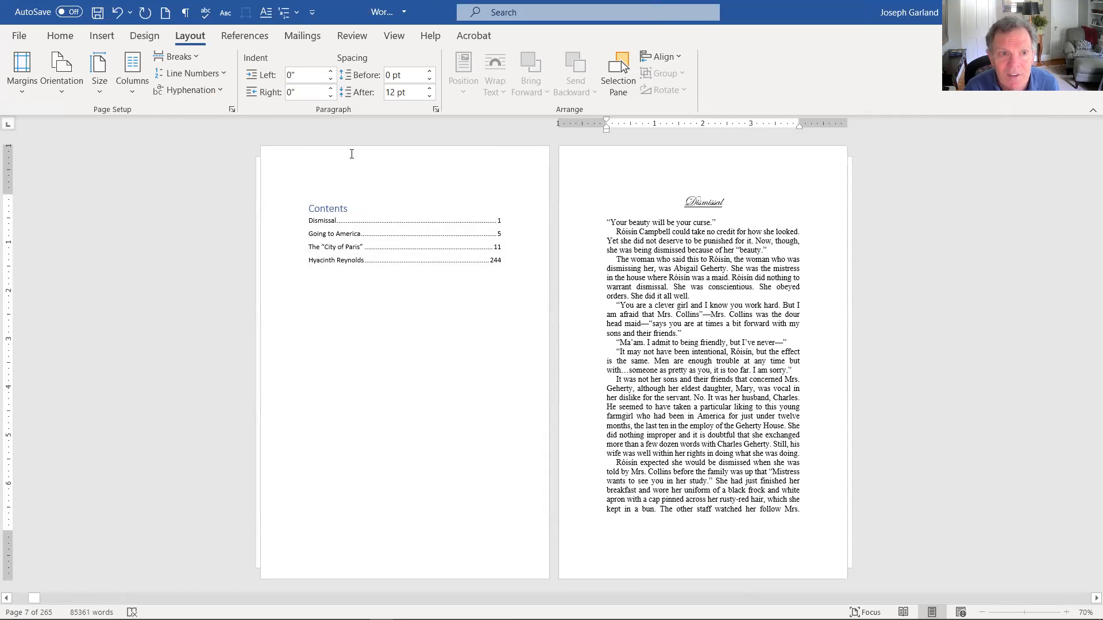
- Show the formatting marks in the working manuscript and check the page number format of the "Dismissal" section
{"action": "left_click", "coordinate": [184, 12]}
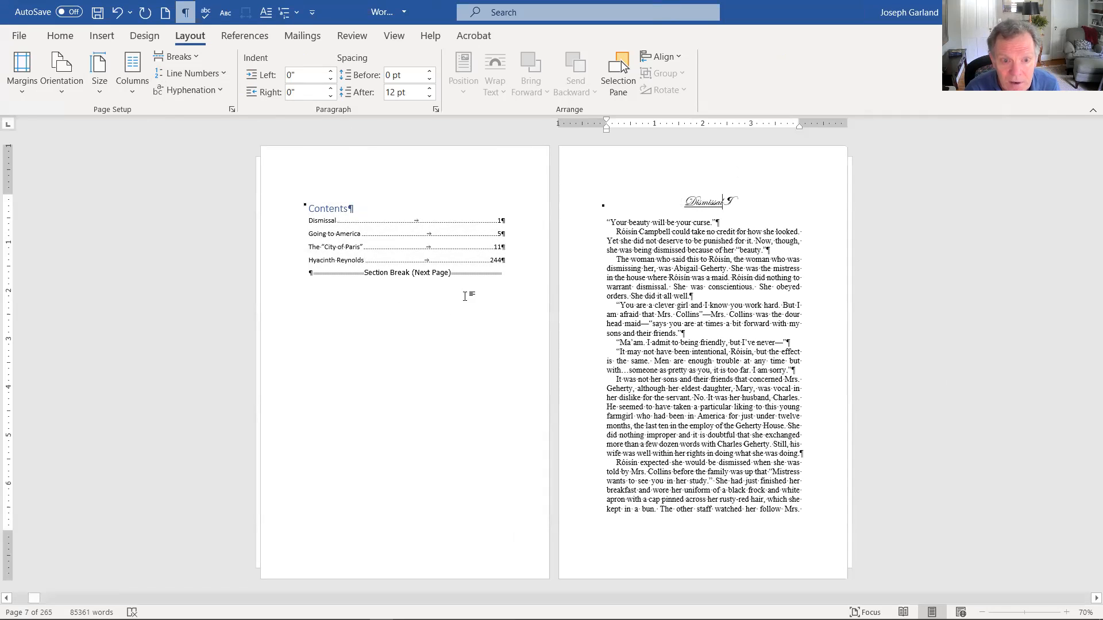
{"action": "double_click", "coordinate": [688, 174]}
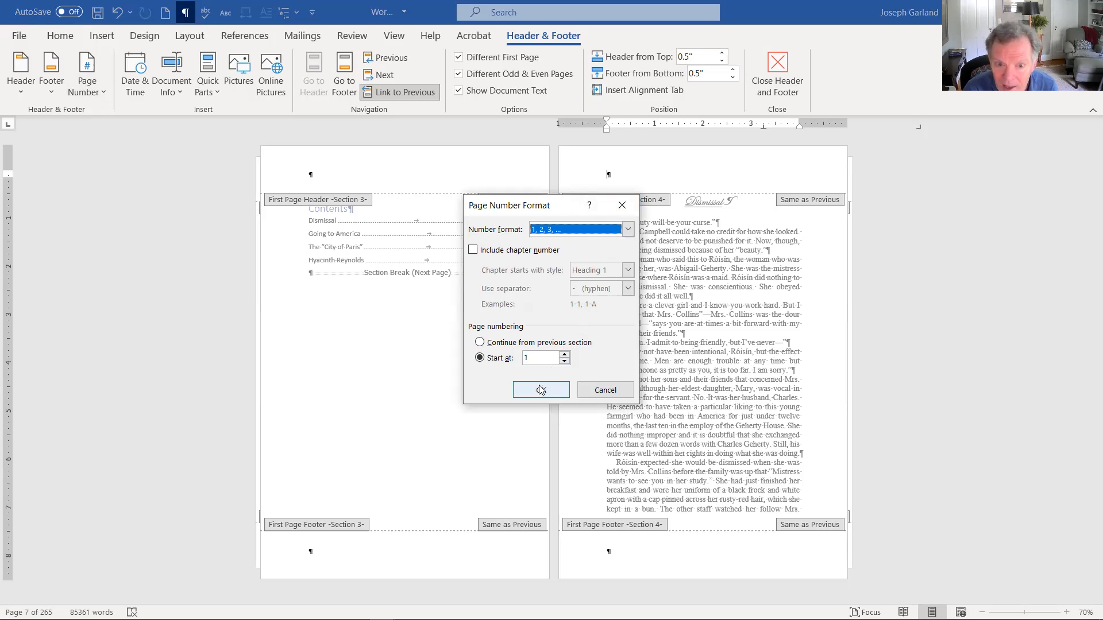
{"action": "left_click", "coordinate": [597, 394]}
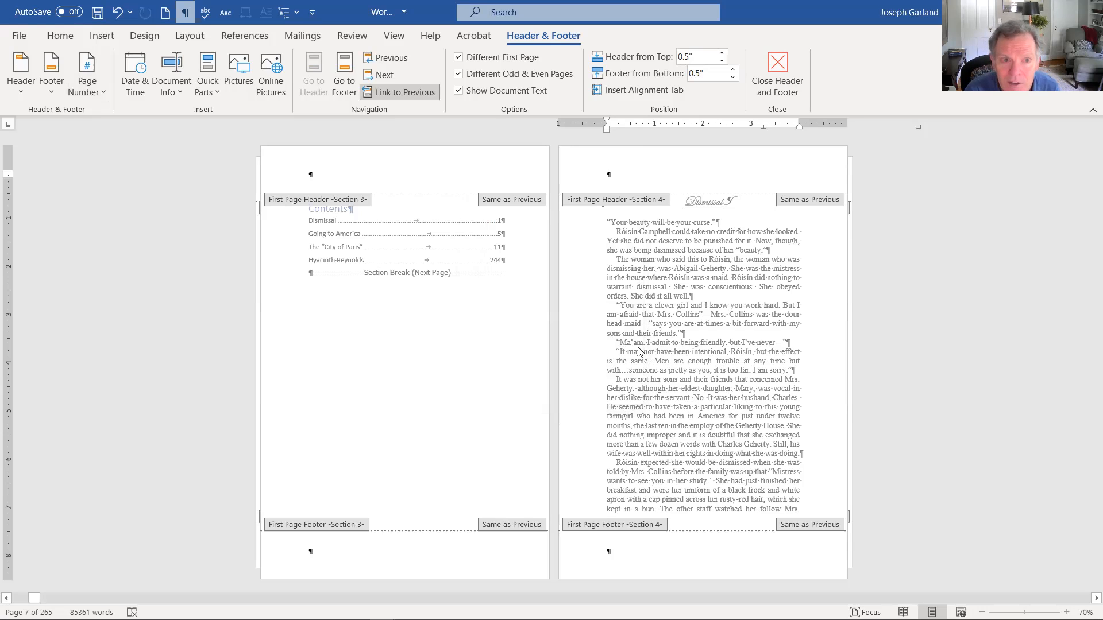
- Examine the first-page headers of the title, copyright and contents sections and their links to the previous section, then return to the body text
{"action": "scroll", "coordinate": [539, 290], "scroll_direction": "up", "scroll_amount": 3}
{"action": "scroll", "coordinate": [499, 213], "scroll_direction": "up", "scroll_amount": 3}
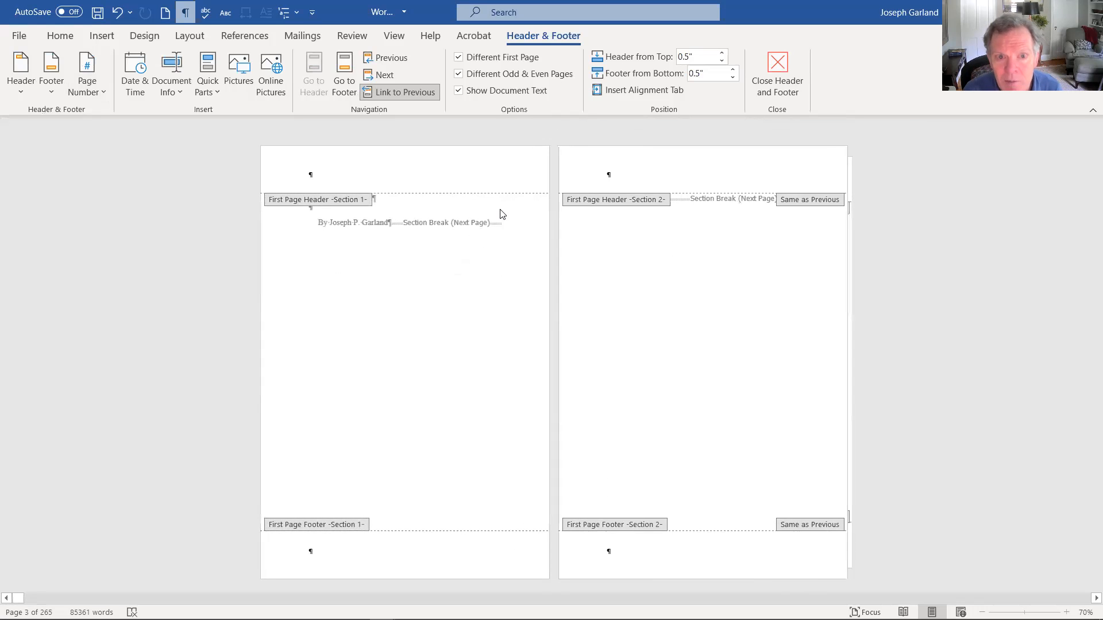
{"action": "scroll", "coordinate": [498, 210], "scroll_direction": "down", "scroll_amount": 1}
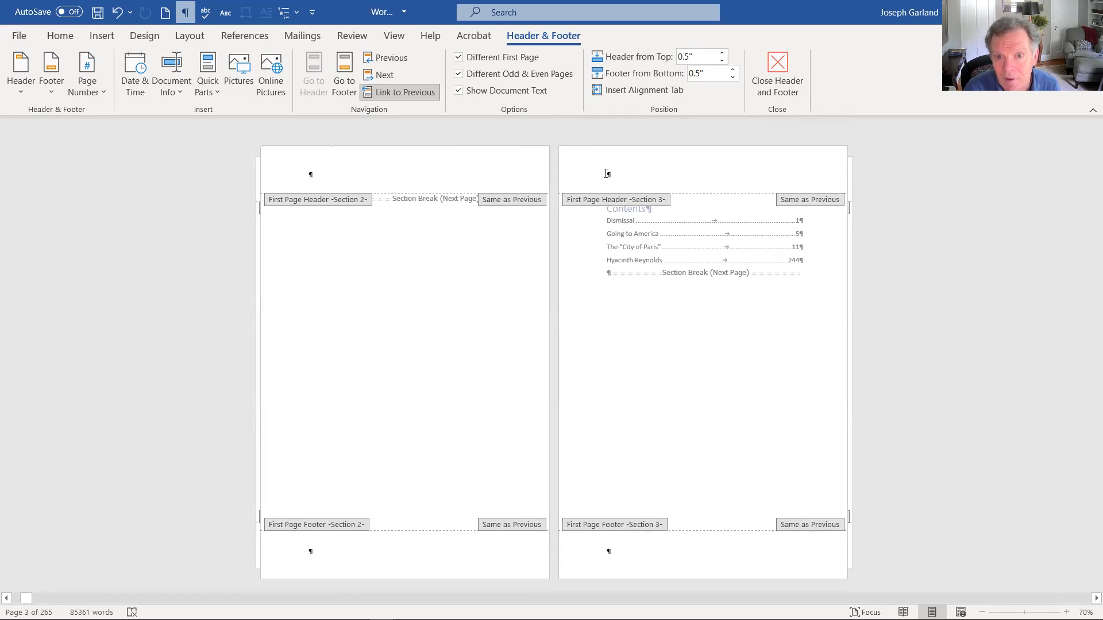
{"action": "left_click", "coordinate": [607, 174]}
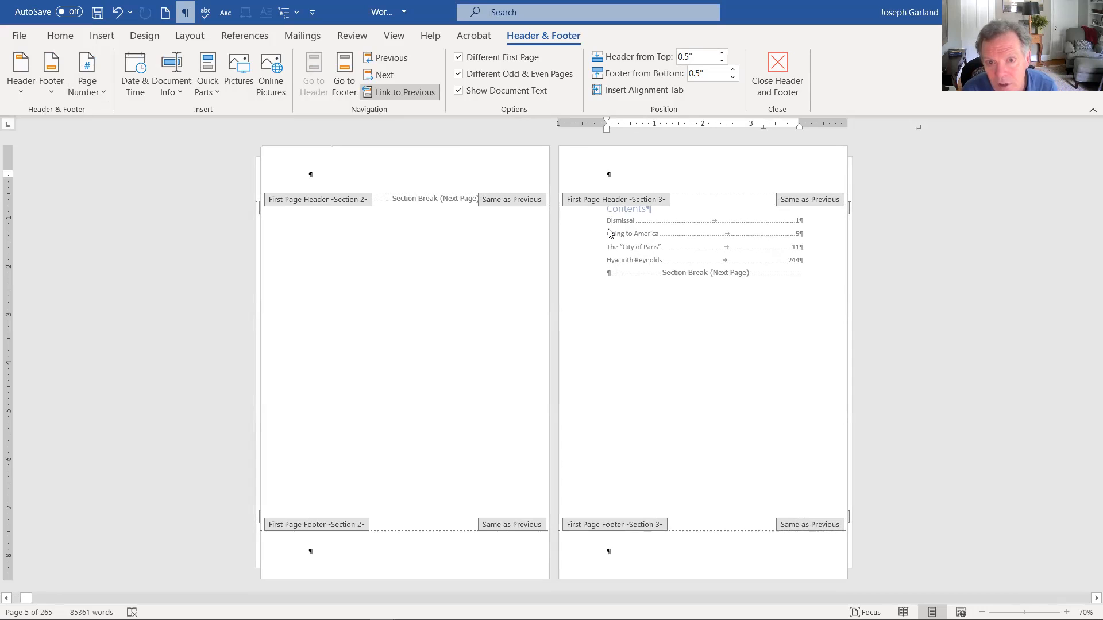
{"action": "left_click", "coordinate": [308, 173]}
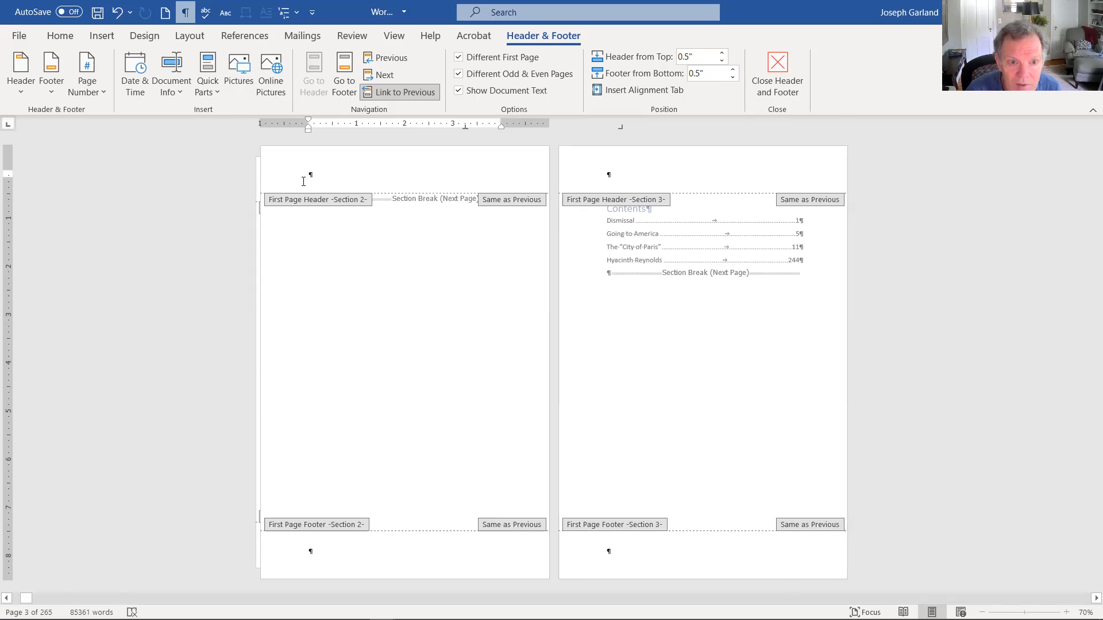
{"action": "scroll", "coordinate": [304, 181], "scroll_direction": "up", "scroll_amount": 1}
{"action": "scroll", "coordinate": [304, 181], "scroll_direction": "down", "scroll_amount": 1}
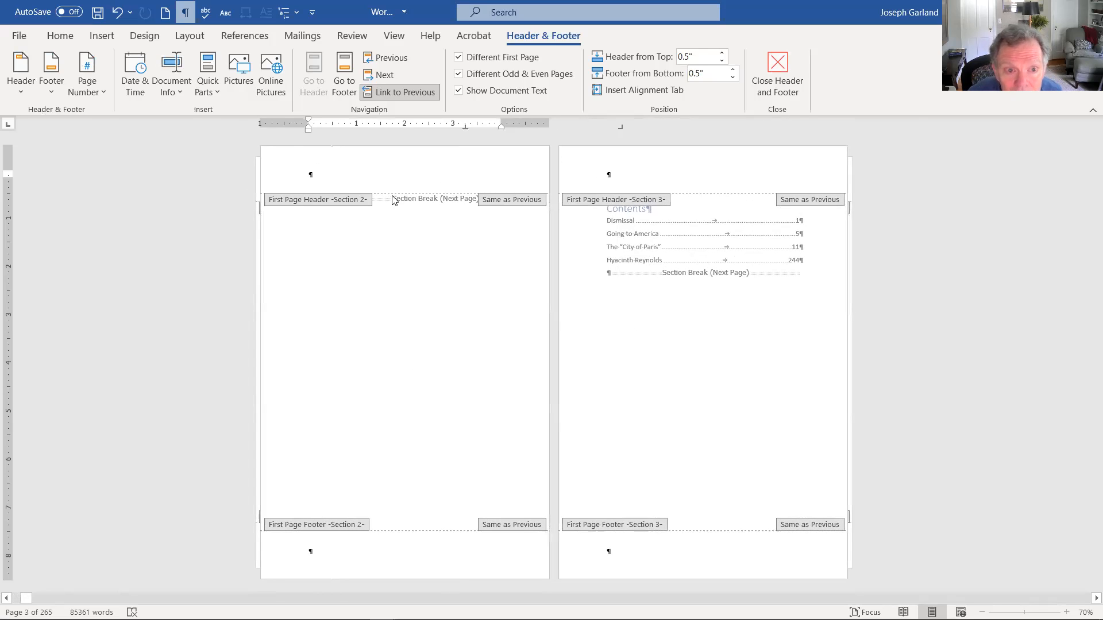
{"action": "double_click", "coordinate": [404, 204]}
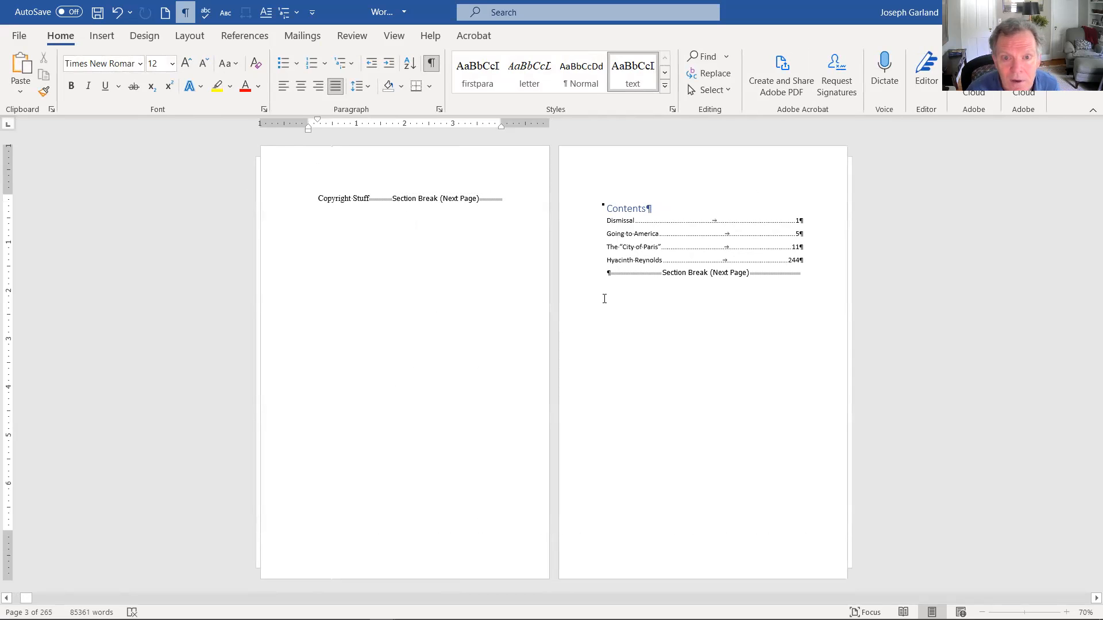
- Add an empty paragraph after "Copyright Stuff" and another with a page break before the Contents heading
{"action": "left_click", "coordinate": [686, 162]}
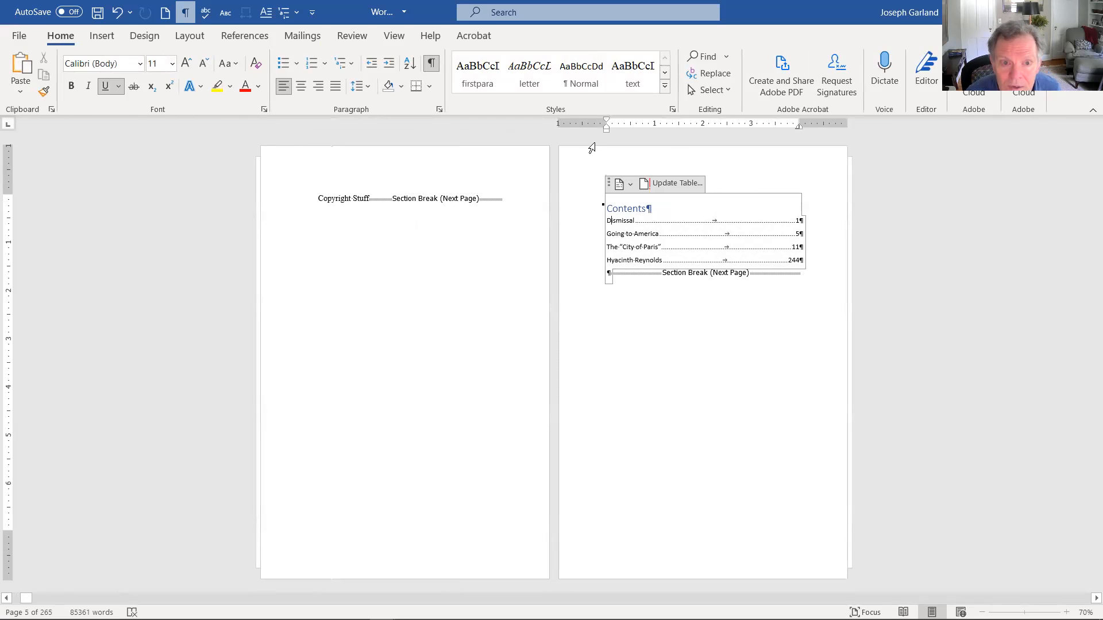
{"action": "left_click", "coordinate": [481, 198]}
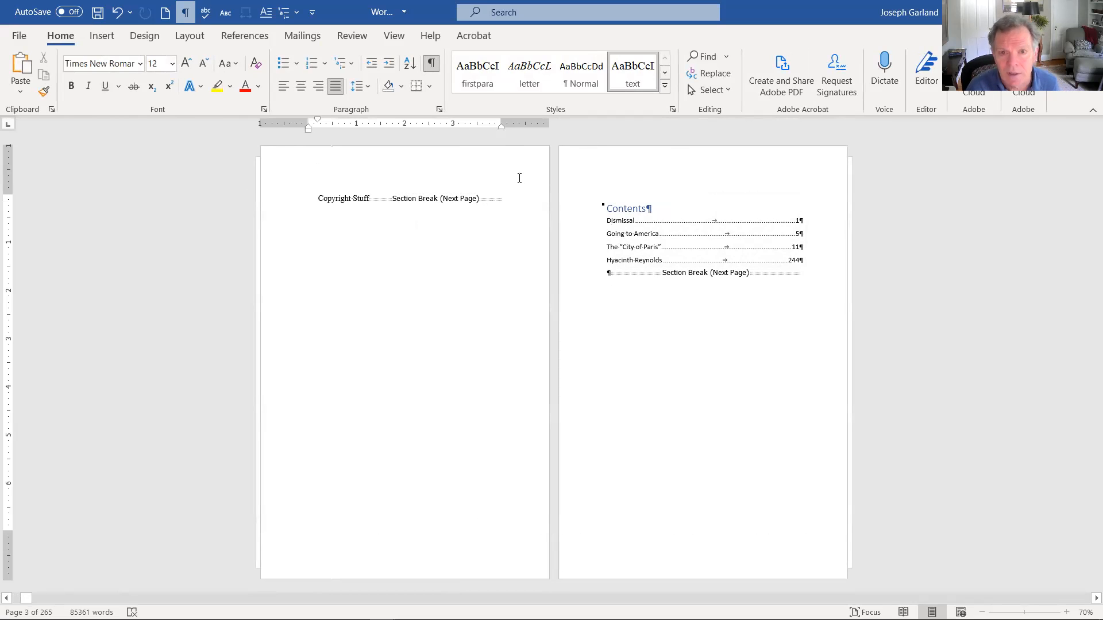
{"action": "key", "text": "Return"}
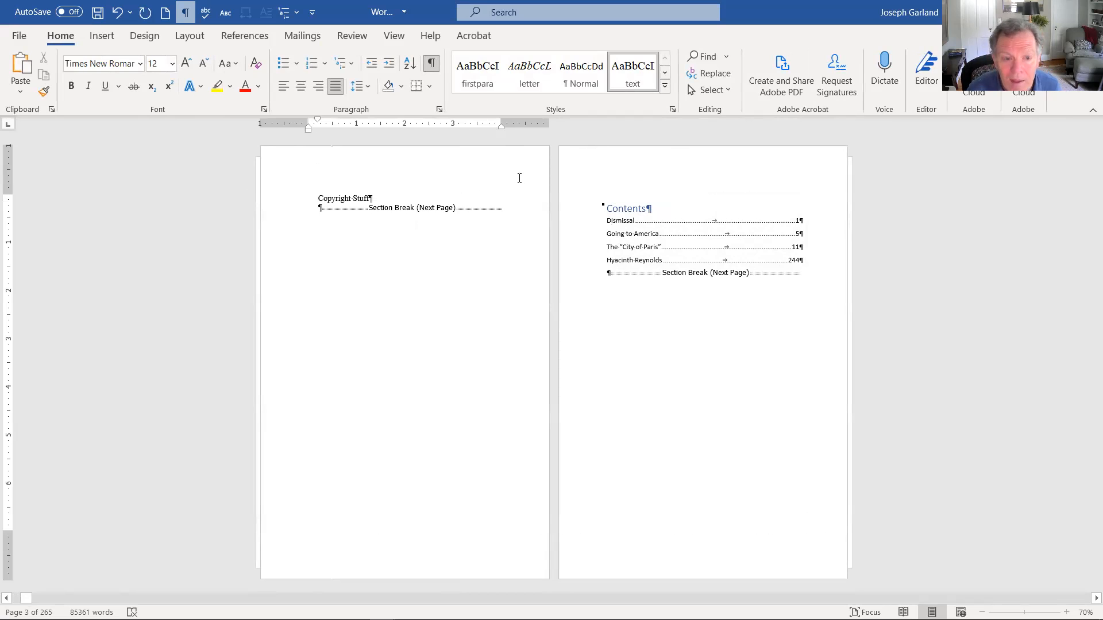
{"action": "key", "text": "Down"}
{"action": "key", "text": "Return"}
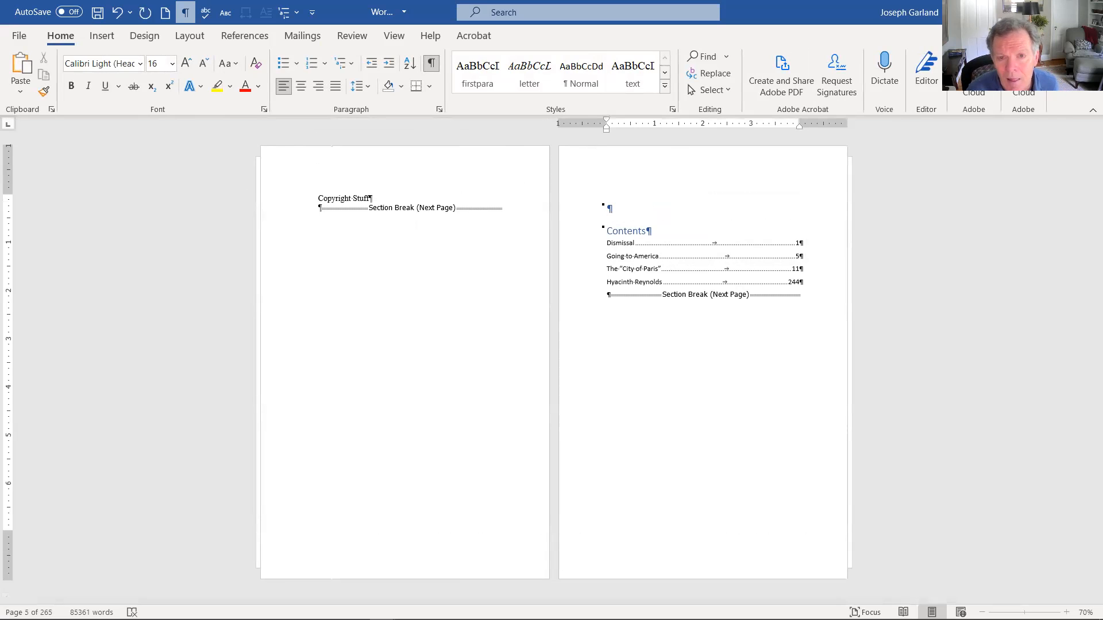
{"action": "key", "text": "ctrl+Return"}
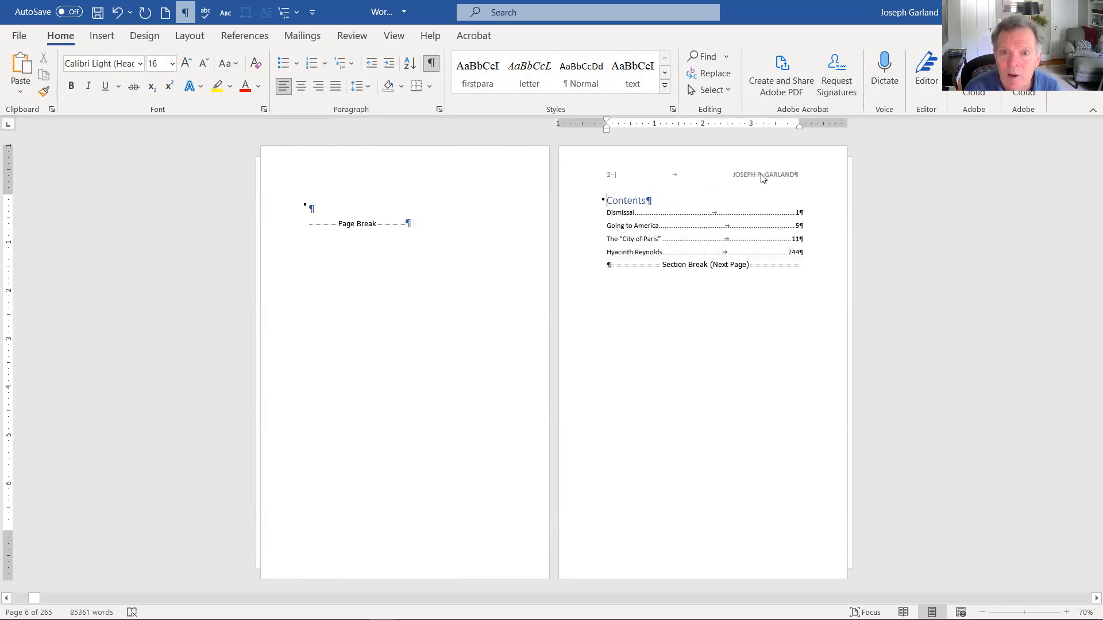
- Set the page number format of the Contents section to lowercase Roman numerals (i, ii, iii)
{"action": "scroll", "coordinate": [762, 178], "scroll_direction": "down", "scroll_amount": 2}
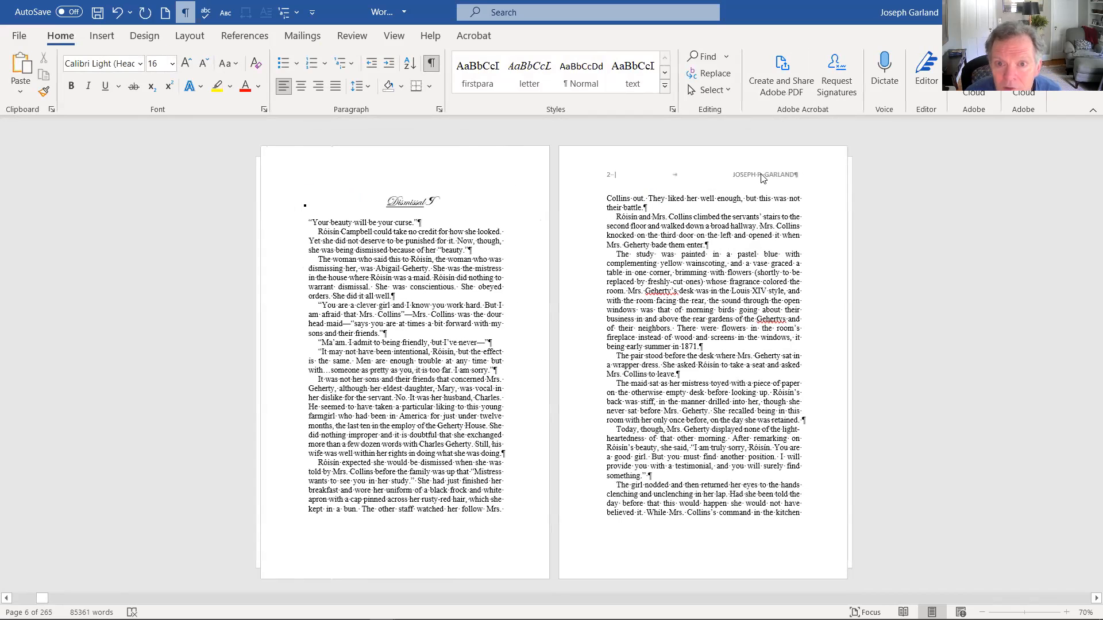
{"action": "scroll", "coordinate": [762, 178], "scroll_direction": "up", "scroll_amount": 2}
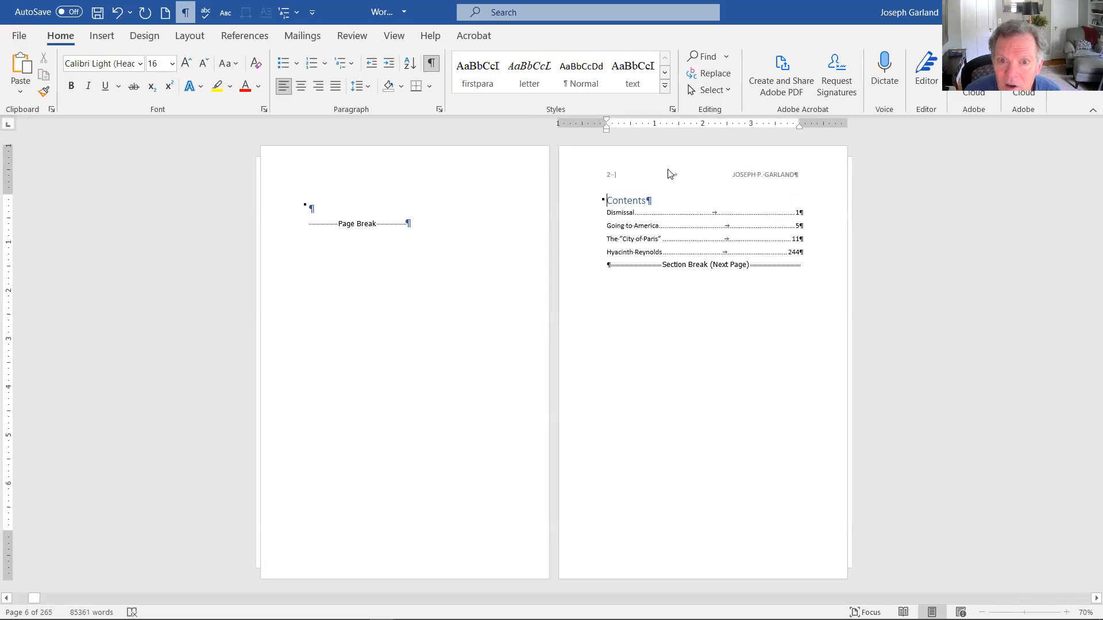
{"action": "double_click", "coordinate": [634, 177]}
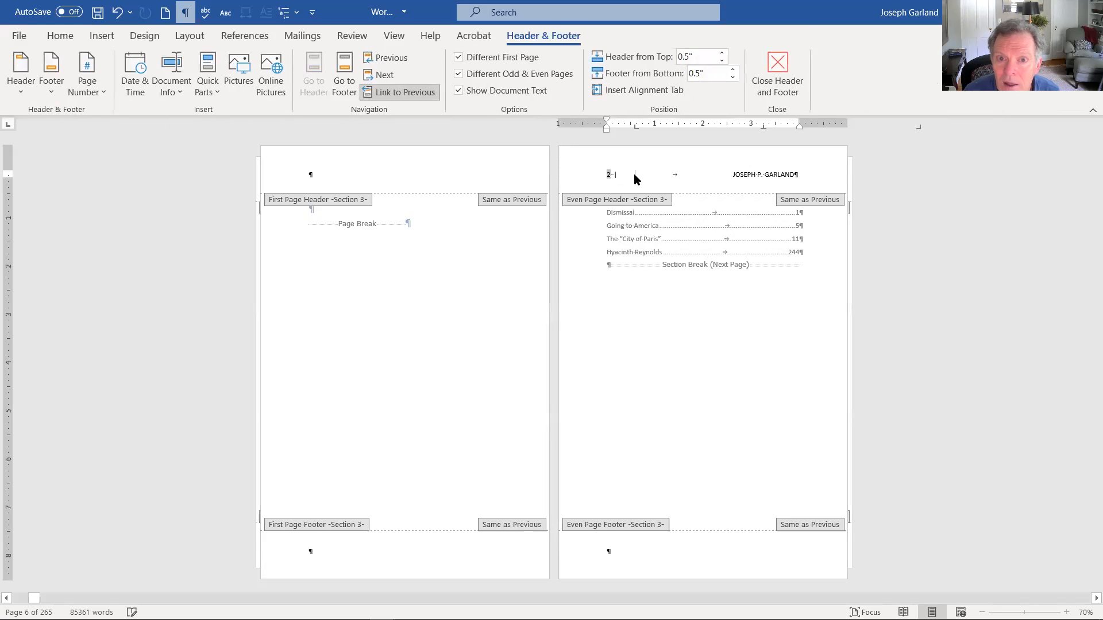
{"action": "triple_click", "coordinate": [635, 176]}
{"action": "left_click", "coordinate": [86, 80]}
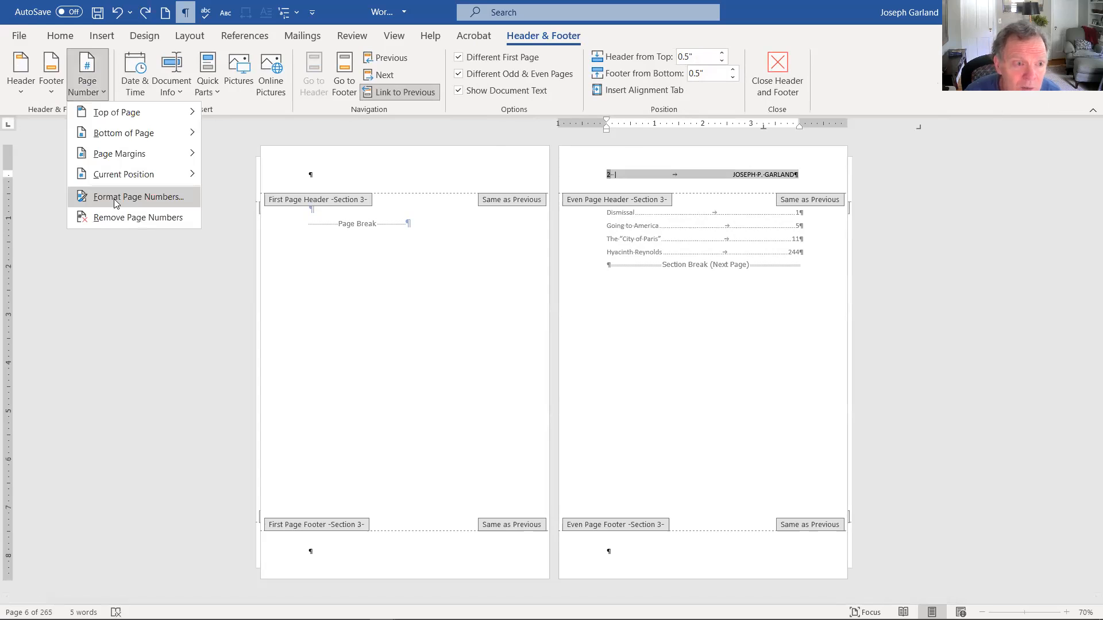
{"action": "left_click", "coordinate": [113, 198]}
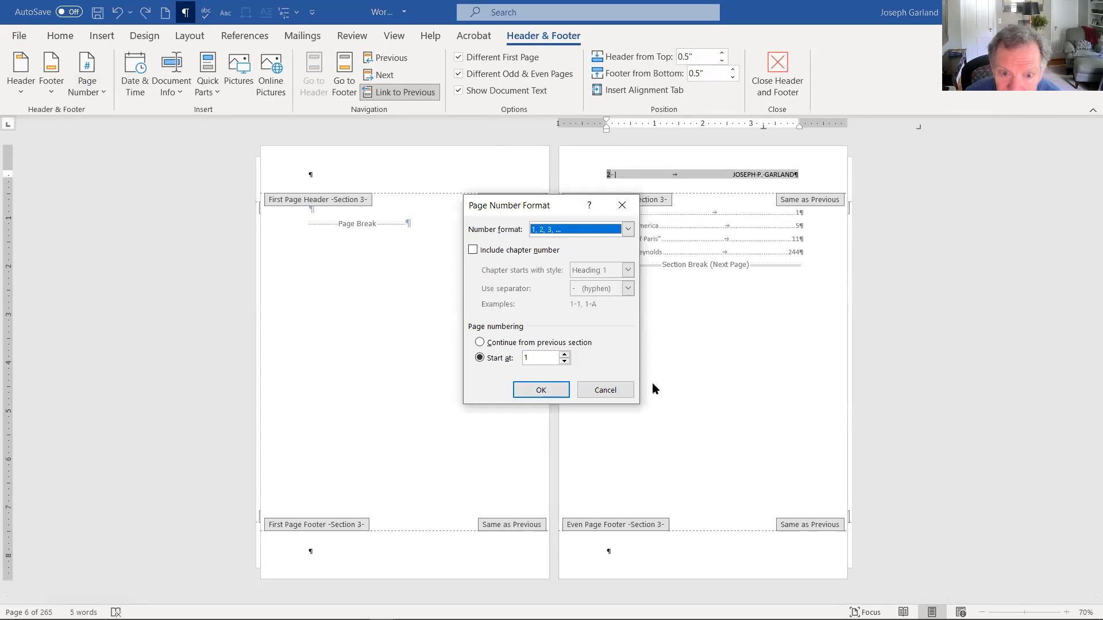
{"action": "left_click", "coordinate": [628, 229]}
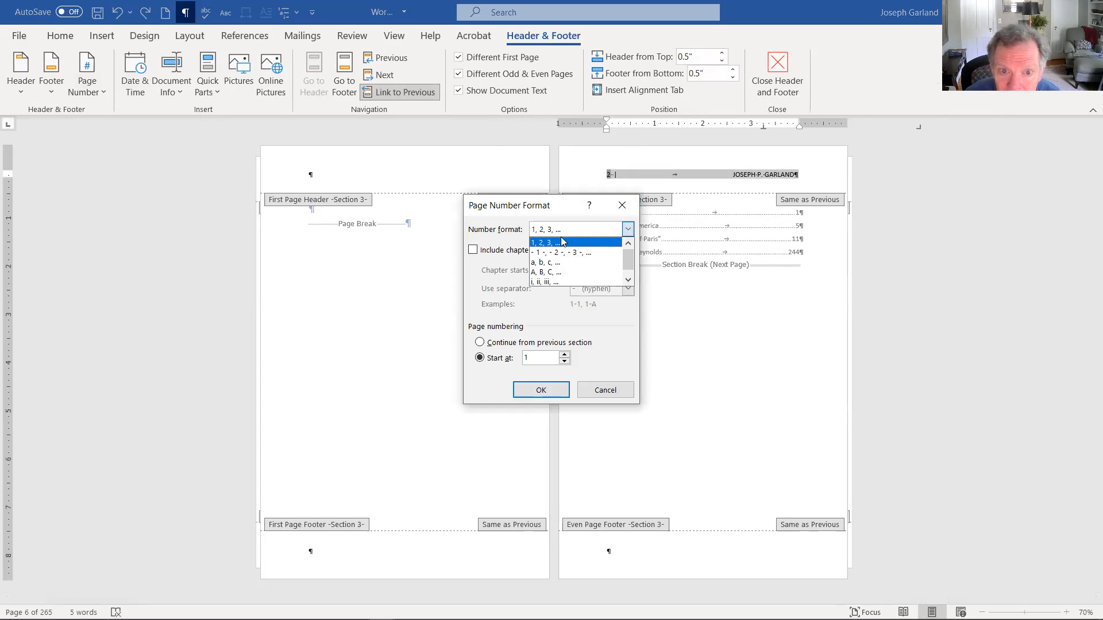
{"action": "scroll", "coordinate": [555, 272], "scroll_direction": "down", "scroll_amount": 1}
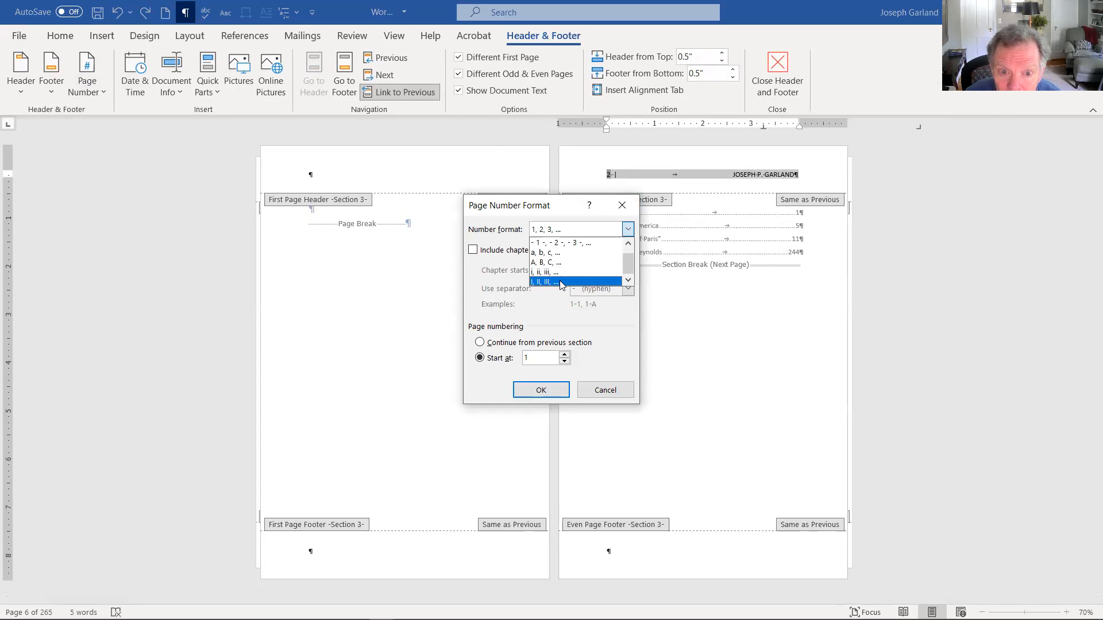
{"action": "left_click", "coordinate": [555, 273]}
{"action": "left_click", "coordinate": [543, 391]}
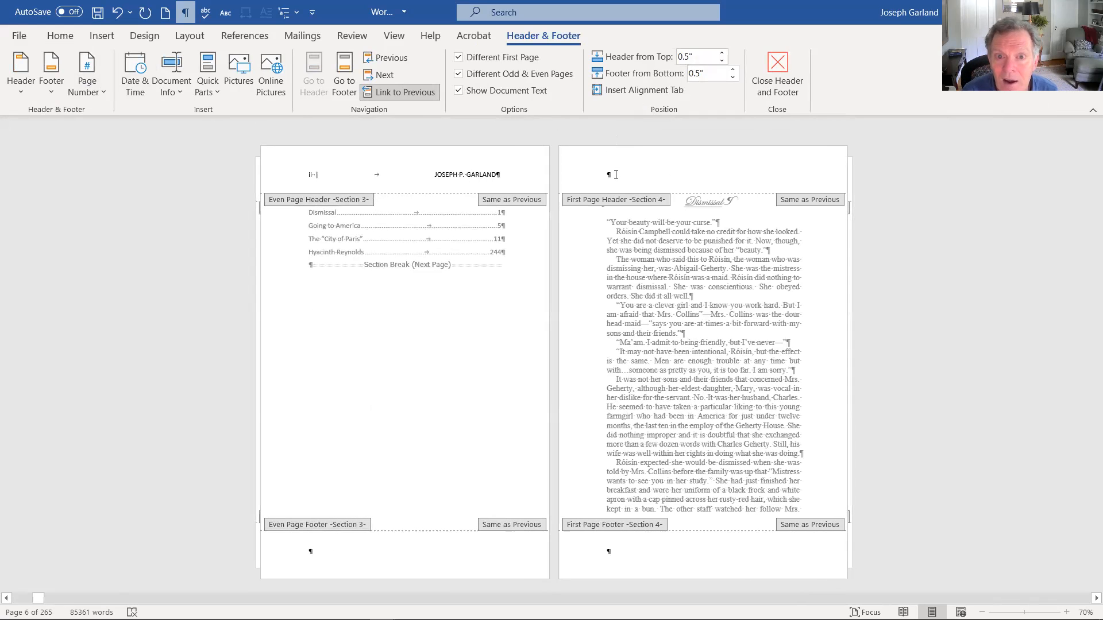
- Check the page number format of the "Dismissal" section and the even-page headers on either side of its opening, then return to the body text
{"action": "left_click", "coordinate": [616, 174]}
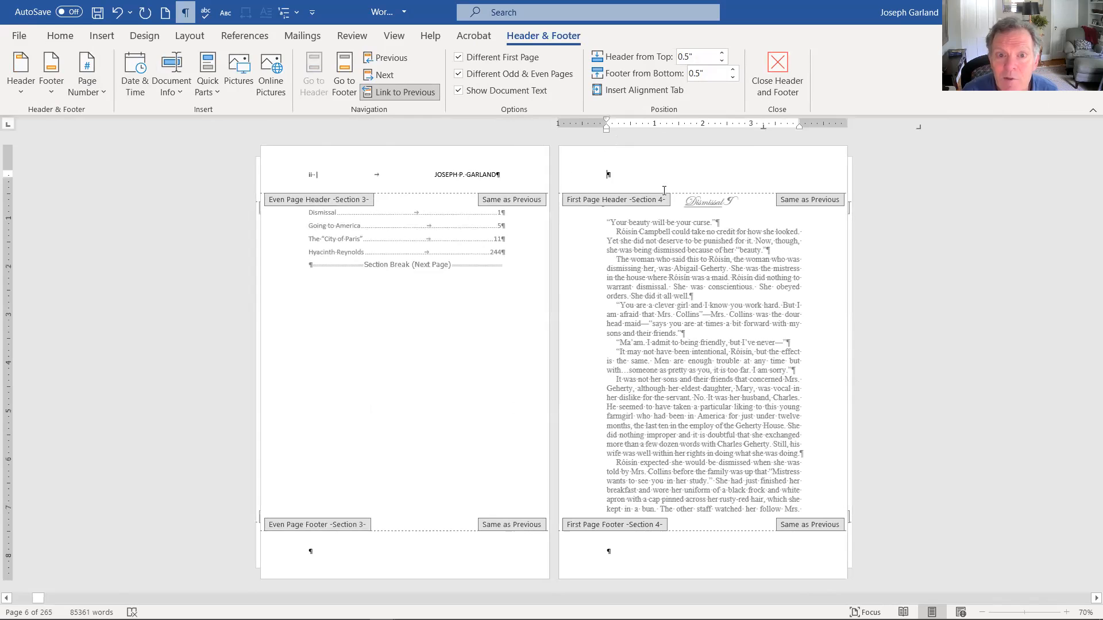
{"action": "left_click", "coordinate": [98, 69]}
{"action": "left_click", "coordinate": [132, 194]}
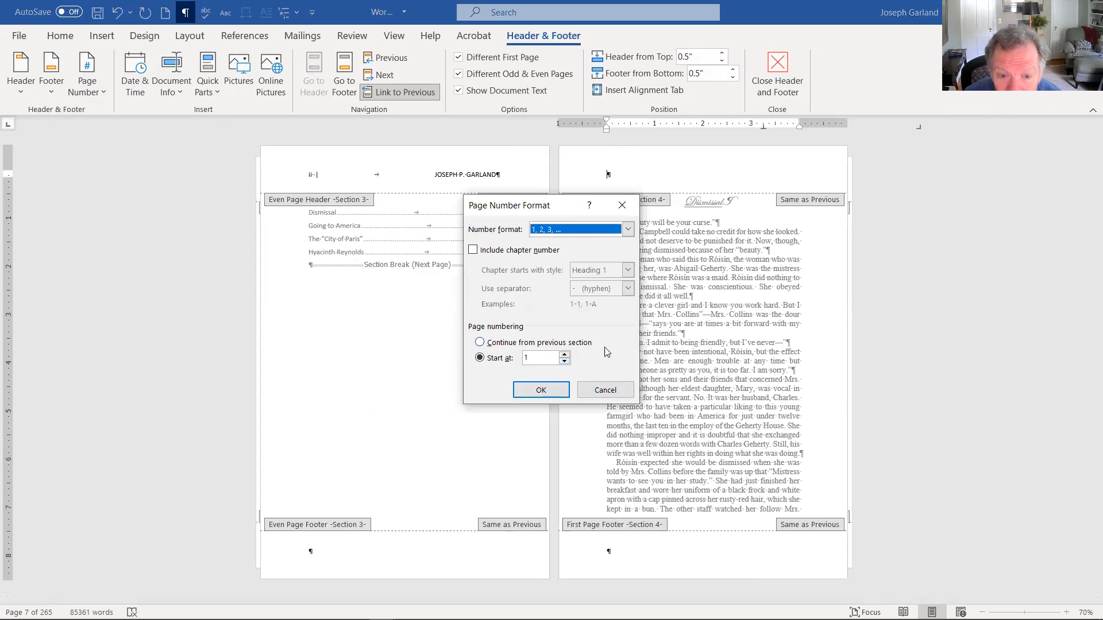
{"action": "left_click", "coordinate": [619, 396]}
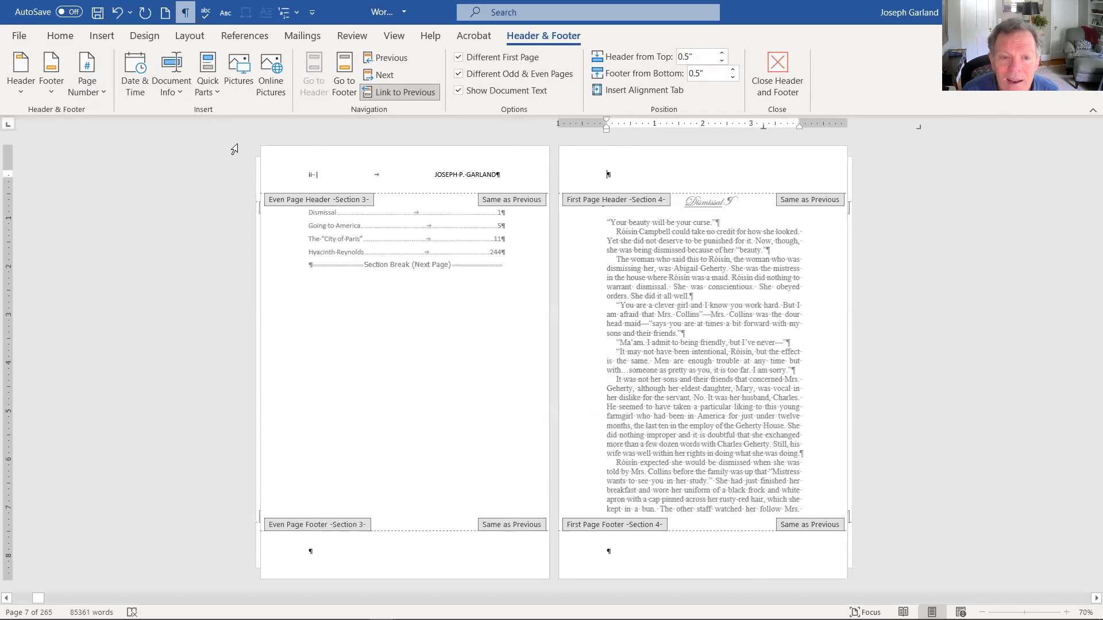
{"action": "left_click", "coordinate": [446, 177]}
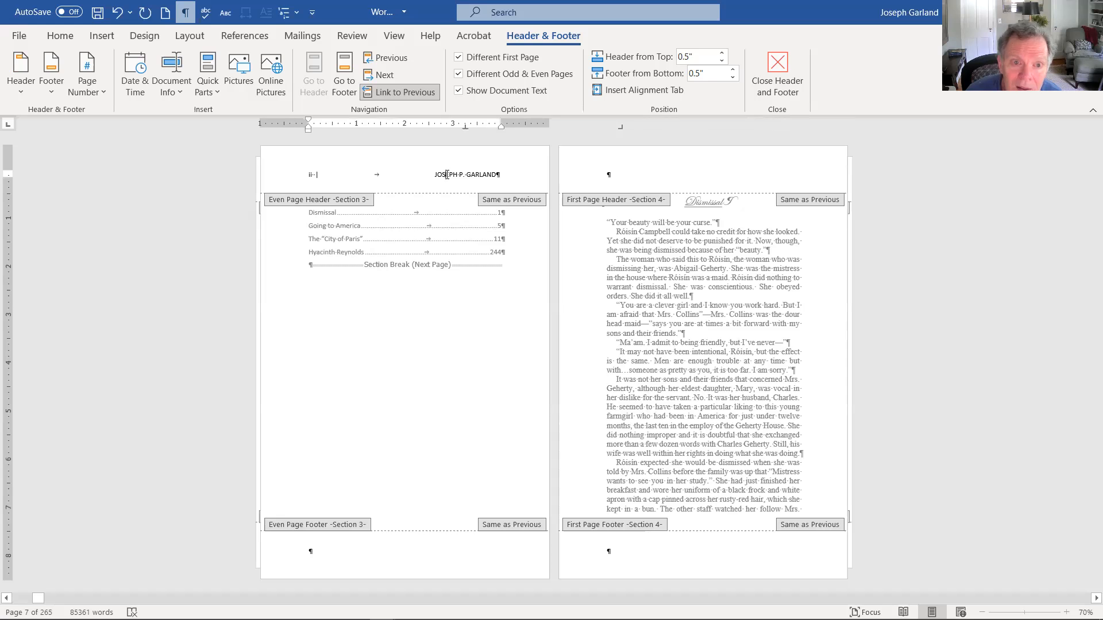
{"action": "scroll", "coordinate": [729, 293], "scroll_direction": "down", "scroll_amount": 1}
{"action": "scroll", "coordinate": [516, 221], "scroll_direction": "up", "scroll_amount": 1}
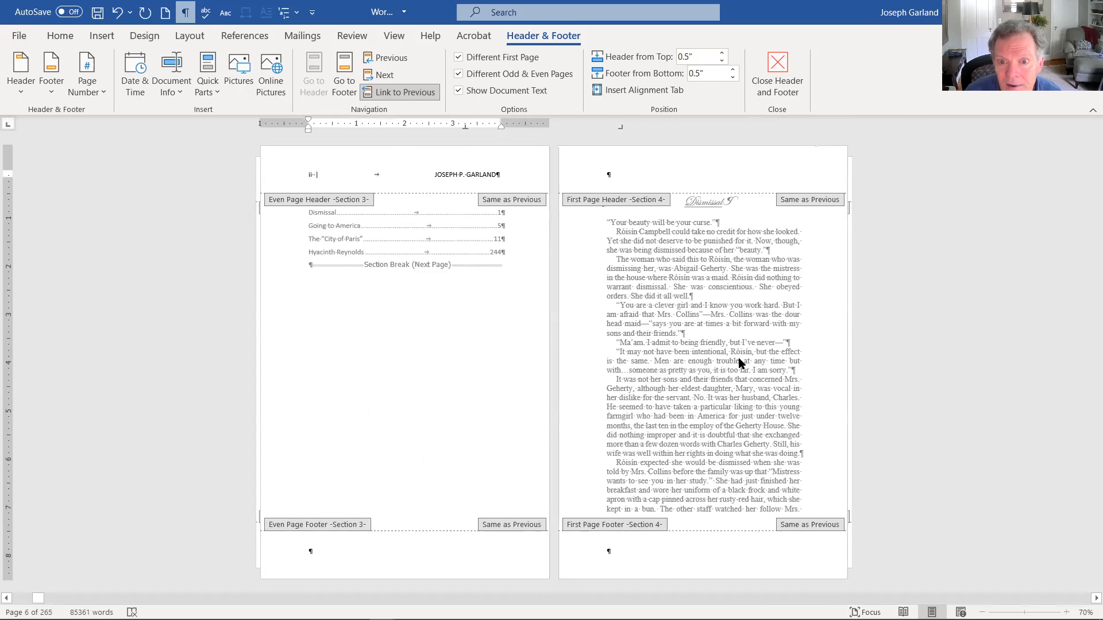
{"action": "scroll", "coordinate": [735, 361], "scroll_direction": "down", "scroll_amount": 1}
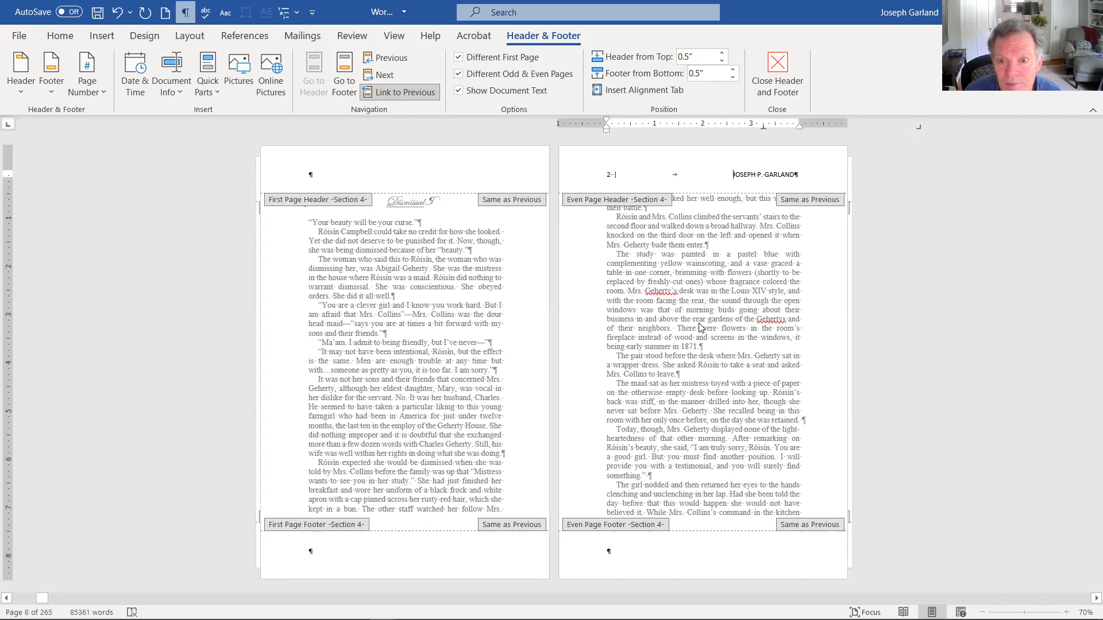
{"action": "double_click", "coordinate": [694, 331]}
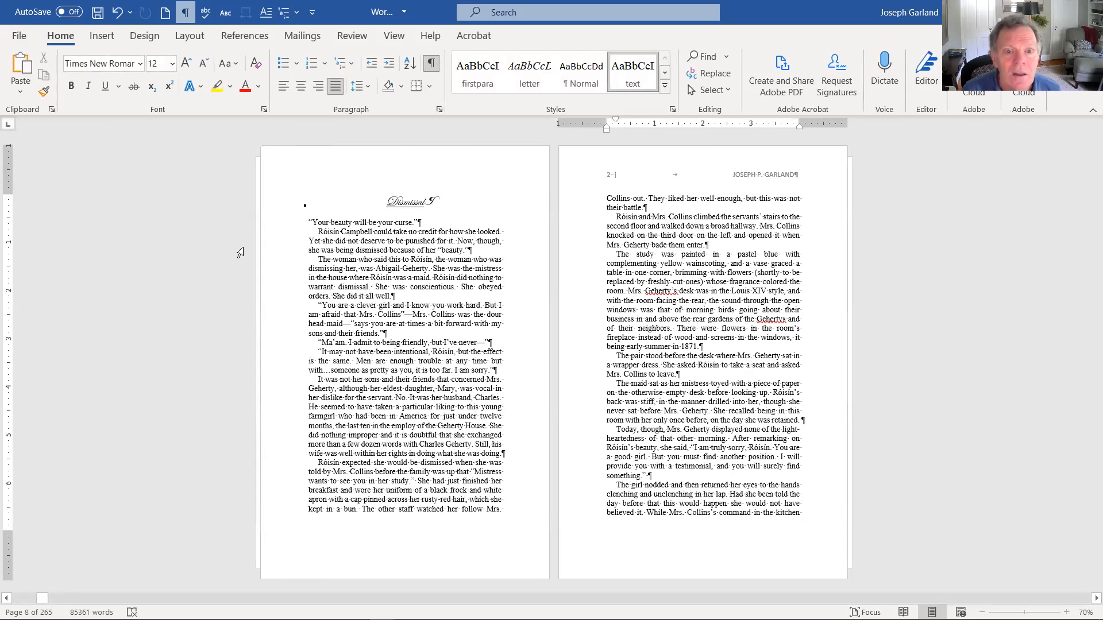
- Open the custom margin settings, apply them to the whole document and choose mirror margins for multiple pages
{"action": "left_click", "coordinate": [187, 35]}
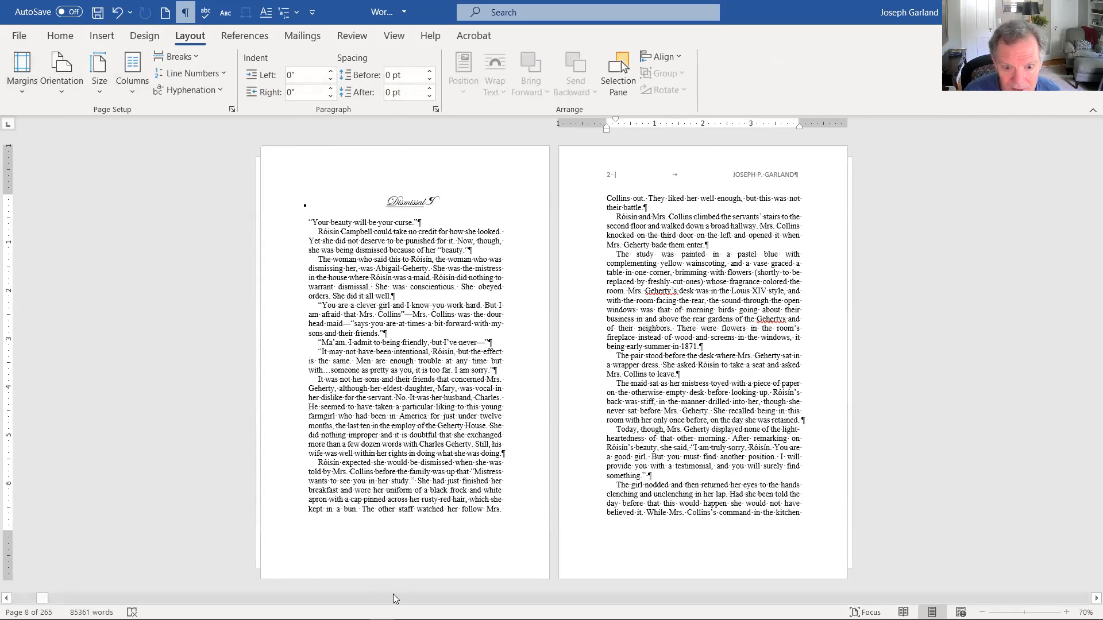
{"action": "left_click", "coordinate": [21, 86]}
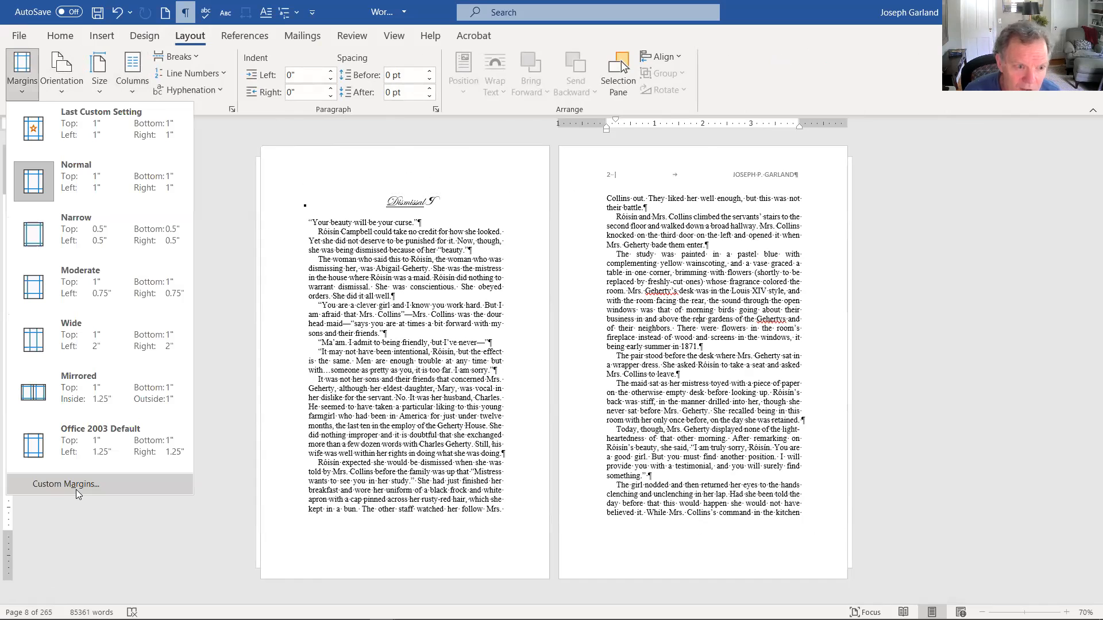
{"action": "left_click", "coordinate": [78, 491]}
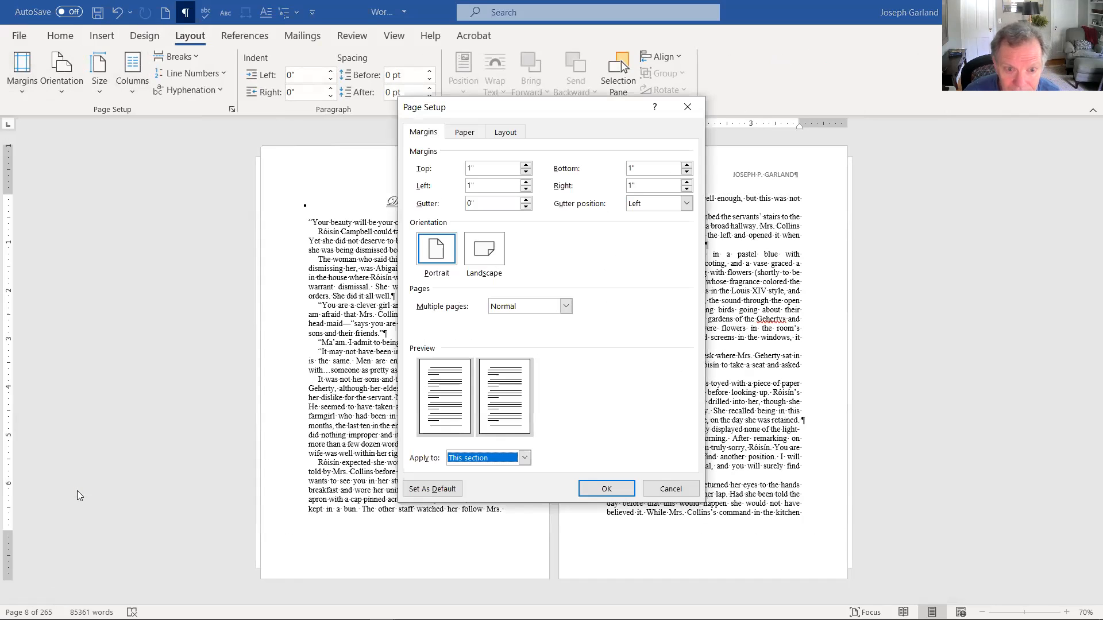
{"action": "left_click", "coordinate": [524, 457]}
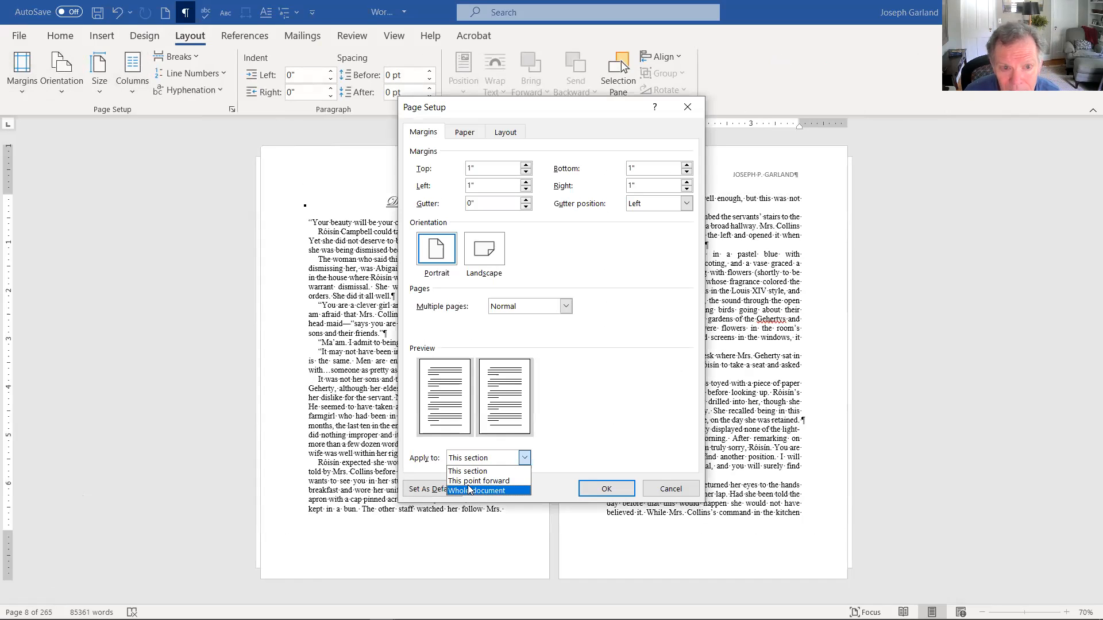
{"action": "left_click", "coordinate": [468, 488]}
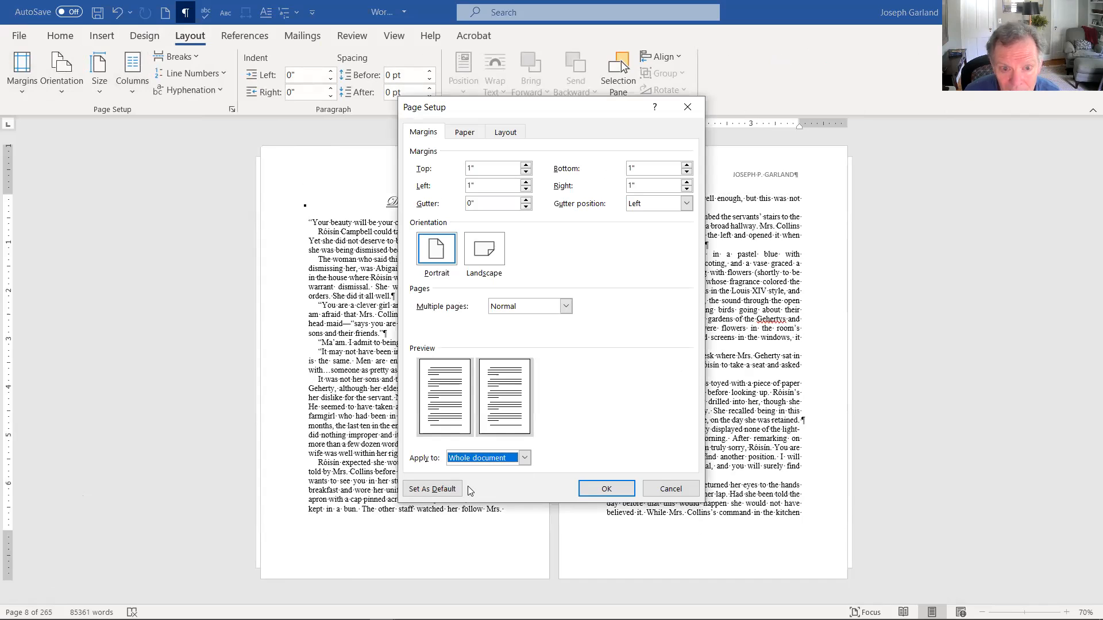
{"action": "left_click", "coordinate": [566, 307]}
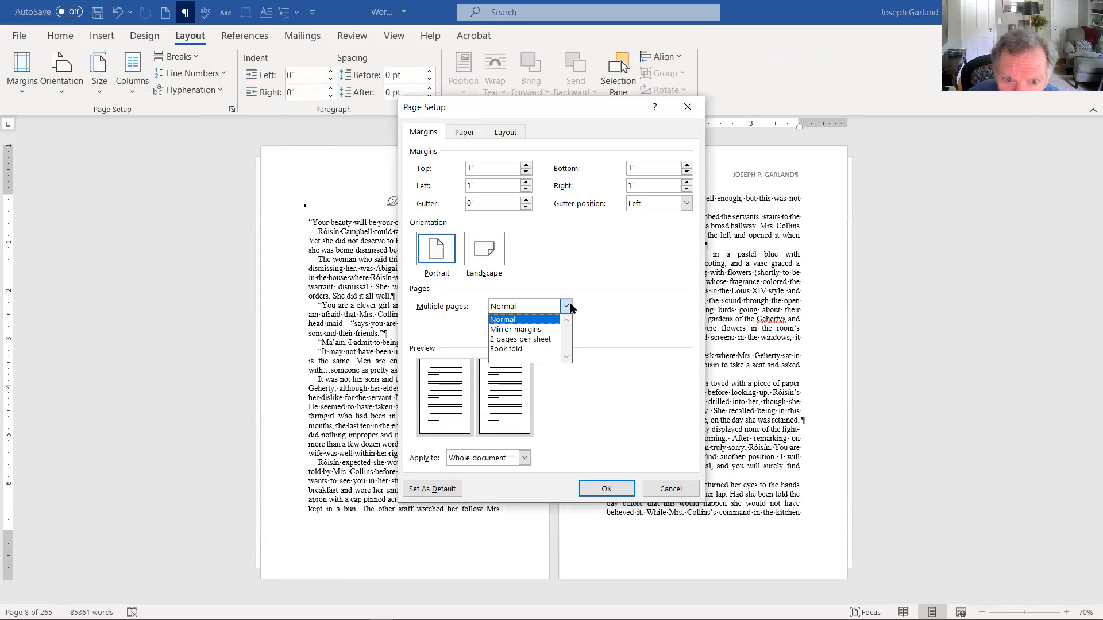
{"action": "left_click", "coordinate": [541, 331]}
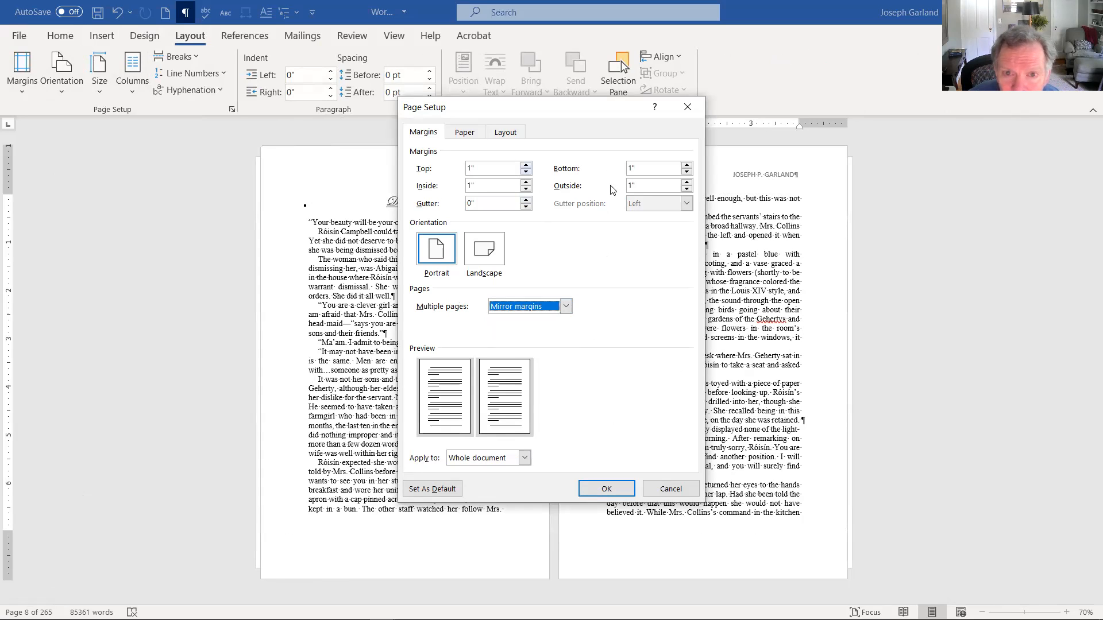
- Set the bottom margin to 0.6", the inside margin to 0.8" and the outside margin to 0.6", and apply the page setup
{"action": "left_click", "coordinate": [687, 172]}
{"action": "left_click", "coordinate": [687, 171]}
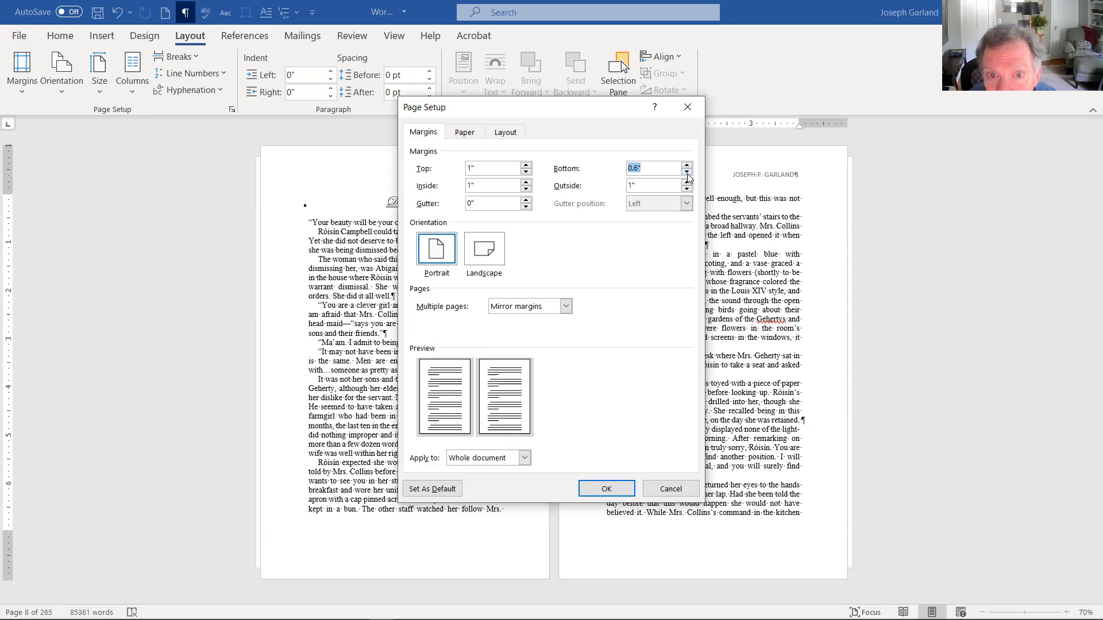
{"action": "left_click", "coordinate": [525, 189]}
{"action": "left_click", "coordinate": [526, 189]}
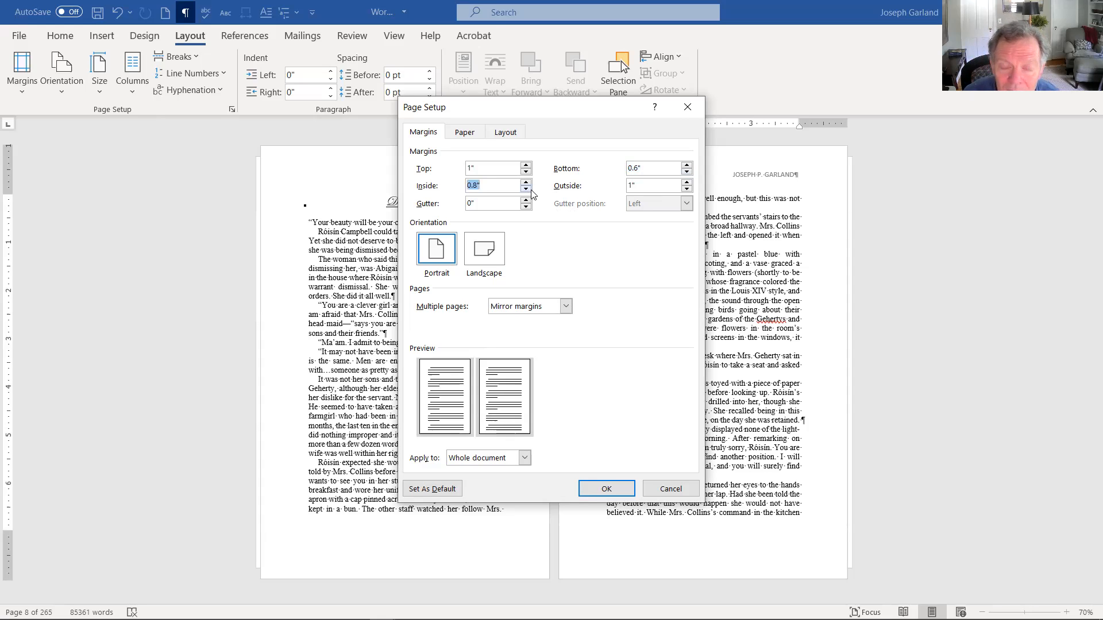
{"action": "left_click", "coordinate": [686, 189]}
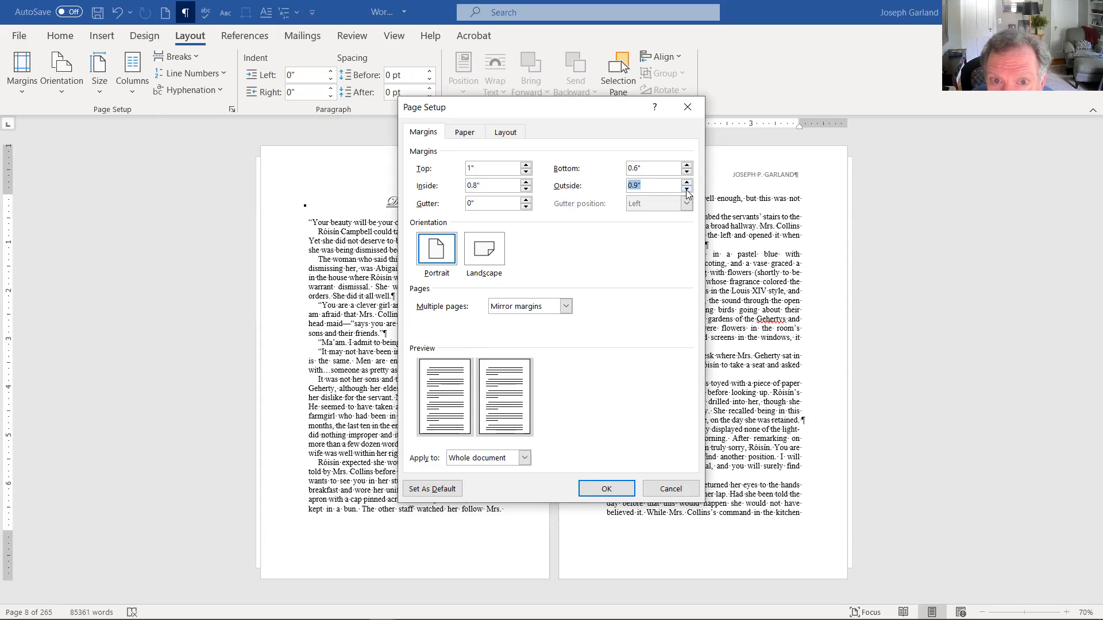
{"action": "left_click", "coordinate": [686, 188]}
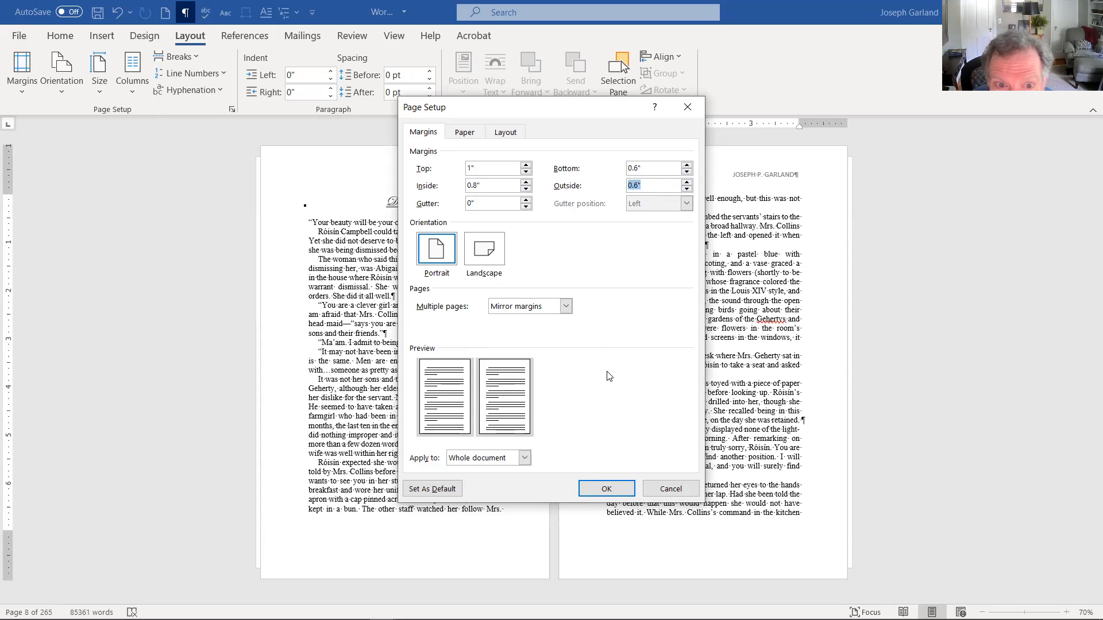
{"action": "left_click", "coordinate": [610, 493]}
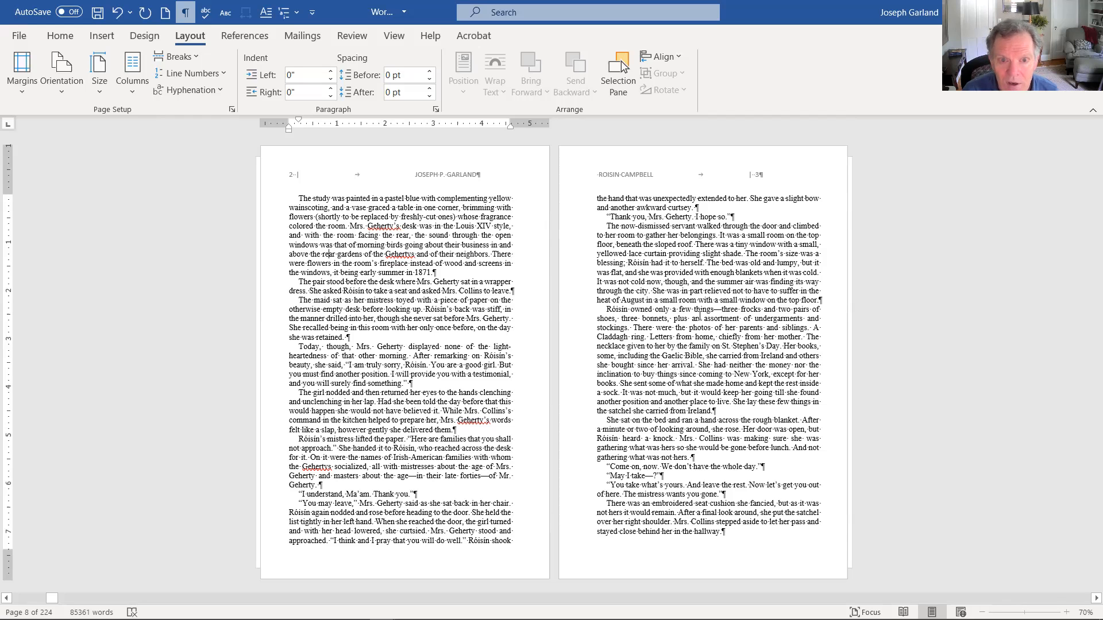
- Examine how the new margins lay out the pages from Contents through "Dismissal" and "Going to America"
{"action": "scroll", "coordinate": [699, 314], "scroll_direction": "down", "scroll_amount": 1}
{"action": "scroll", "coordinate": [699, 315], "scroll_direction": "up", "scroll_amount": 2}
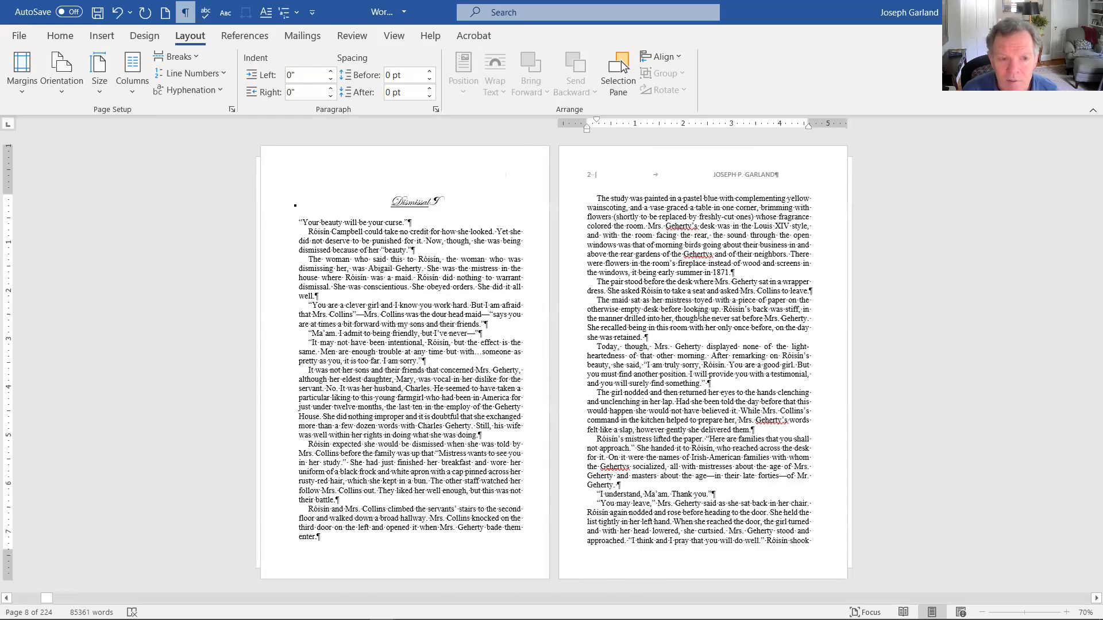
{"action": "scroll", "coordinate": [698, 315], "scroll_direction": "up", "scroll_amount": 1}
{"action": "scroll", "coordinate": [699, 315], "scroll_direction": "down", "scroll_amount": 2}
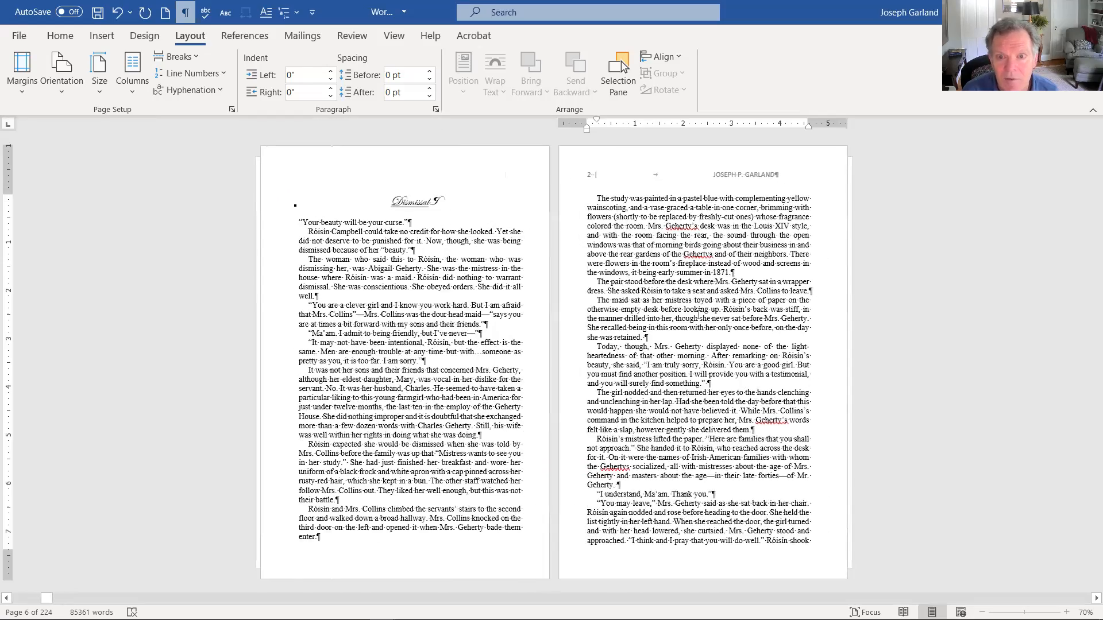
{"action": "scroll", "coordinate": [663, 452], "scroll_direction": "down", "scroll_amount": 10}
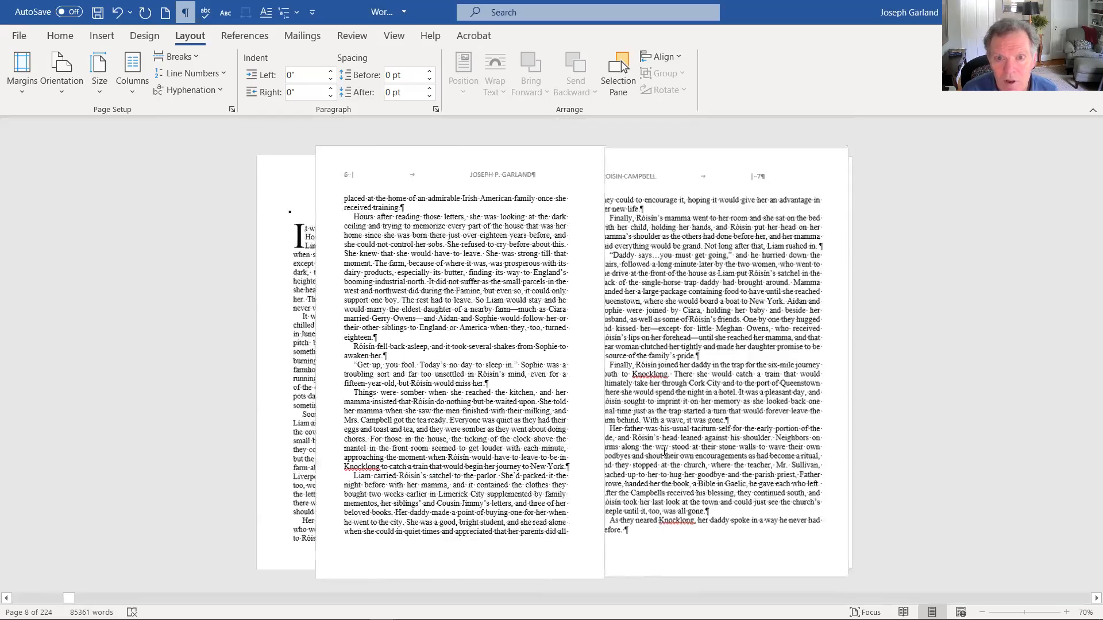
{"action": "scroll", "coordinate": [661, 448], "scroll_direction": "up", "scroll_amount": 8}
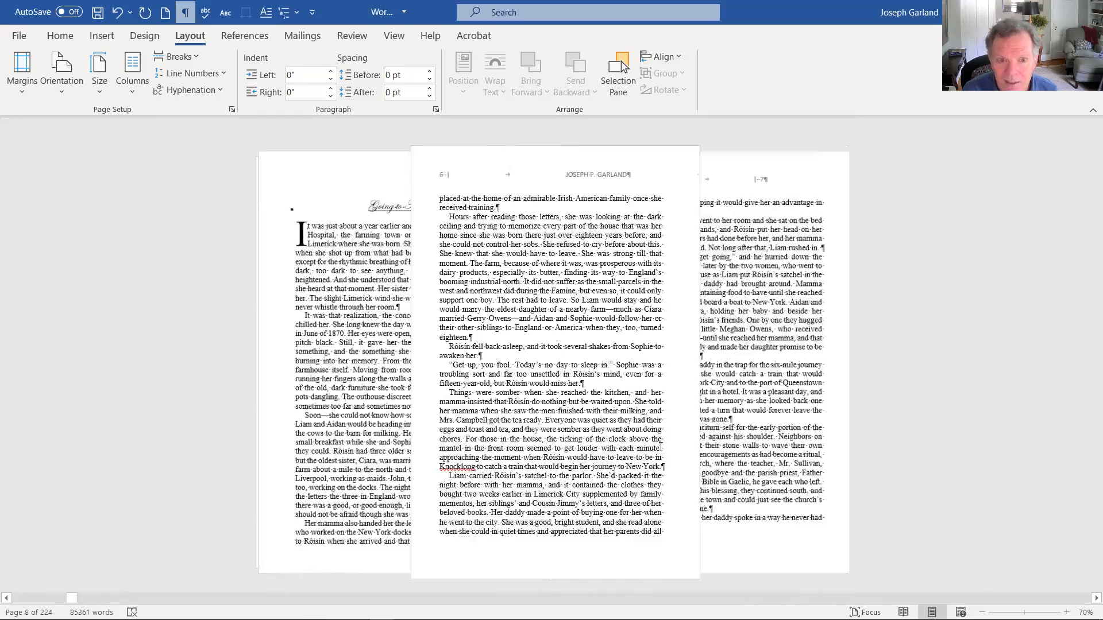
{"action": "scroll", "coordinate": [661, 443], "scroll_direction": "up", "scroll_amount": 2}
{"action": "scroll", "coordinate": [662, 443], "scroll_direction": "down", "scroll_amount": 2}
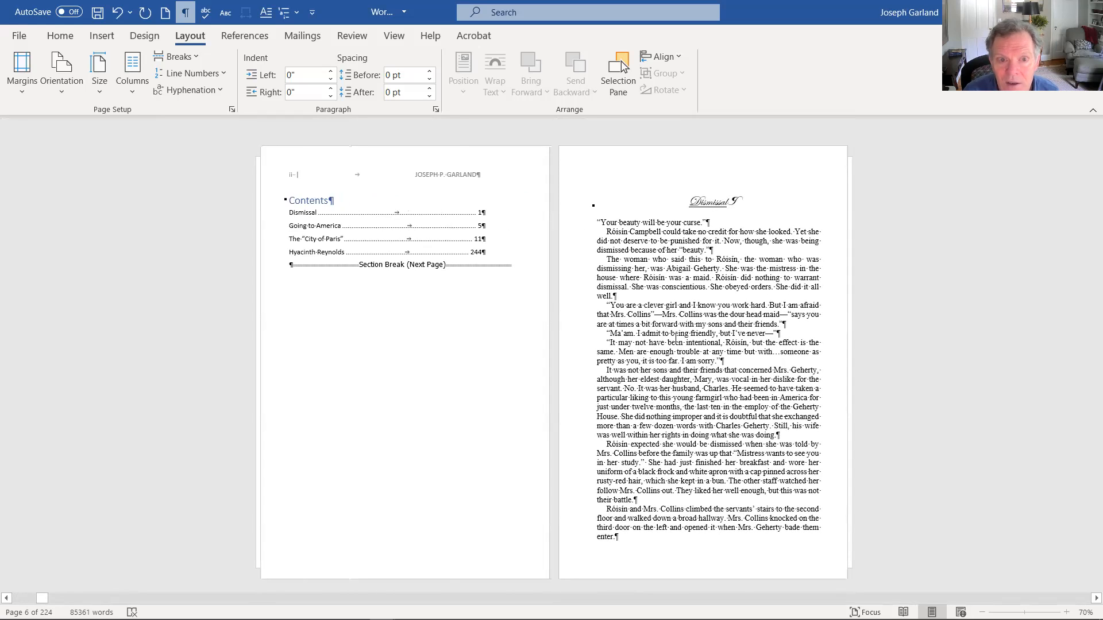
- Examine the even-page author header and the odd-page title header of the "Dismissal" section
{"action": "left_click", "coordinate": [437, 211]}
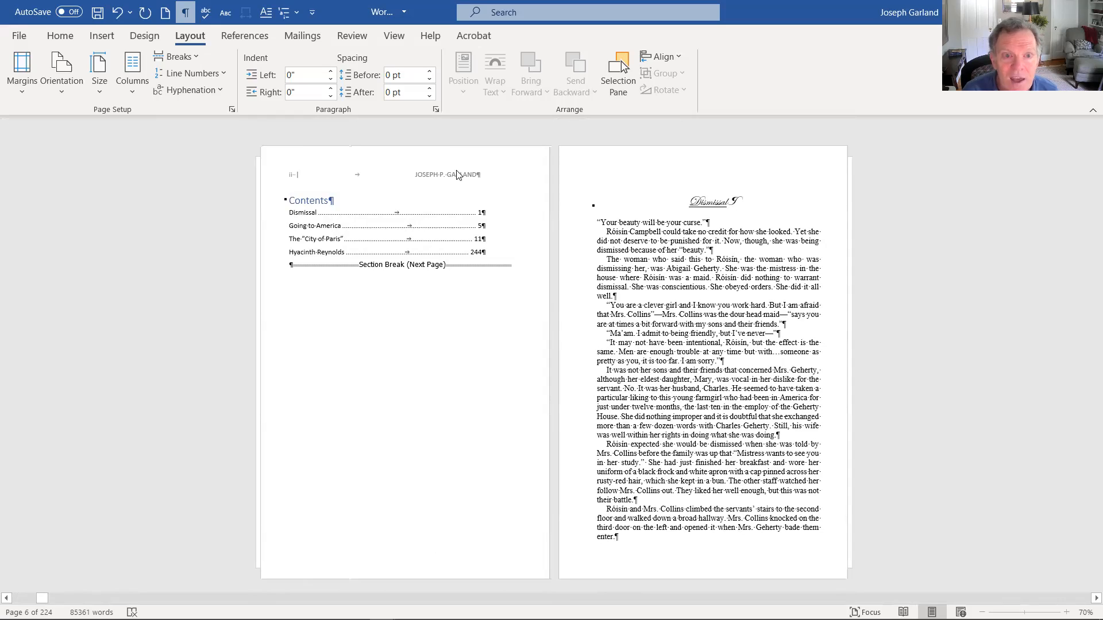
{"action": "scroll", "coordinate": [454, 167], "scroll_direction": "down", "scroll_amount": 1}
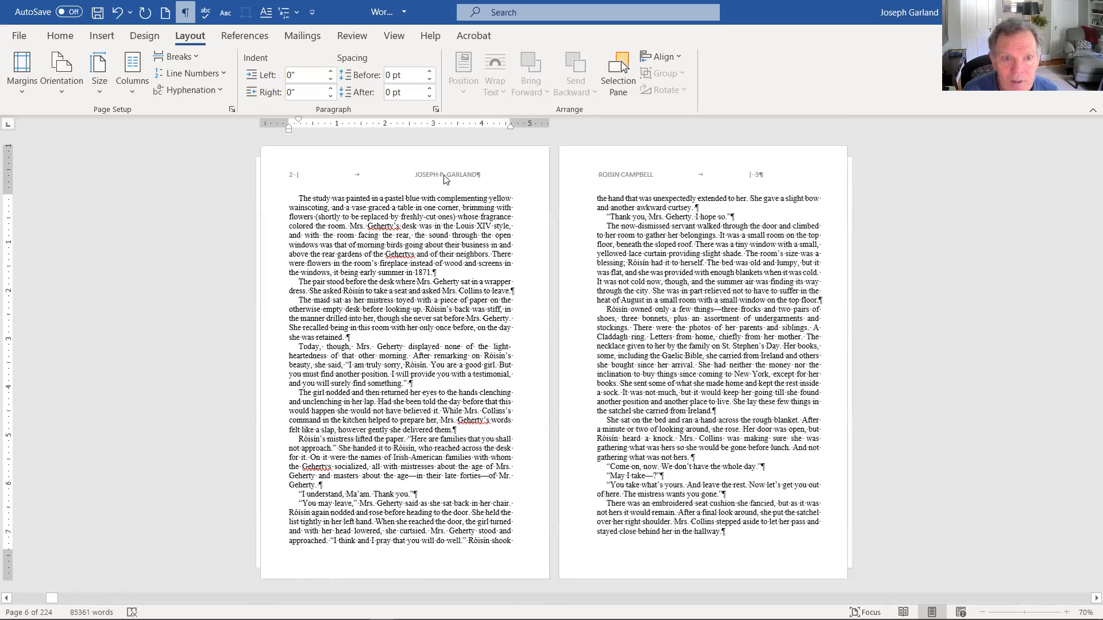
{"action": "double_click", "coordinate": [444, 179]}
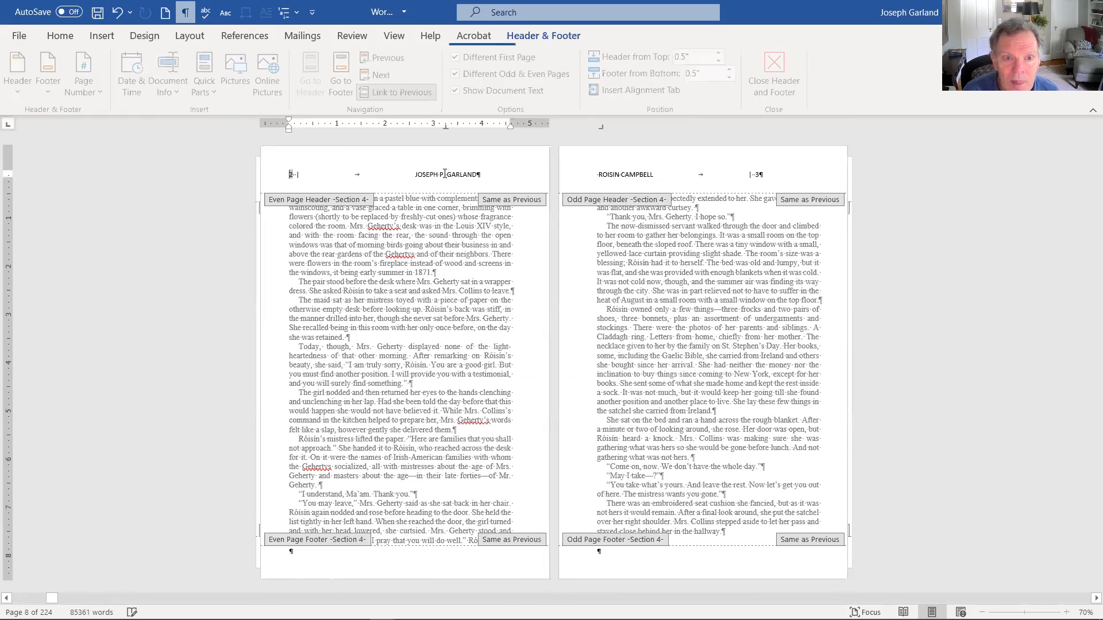
{"action": "left_click", "coordinate": [722, 172]}
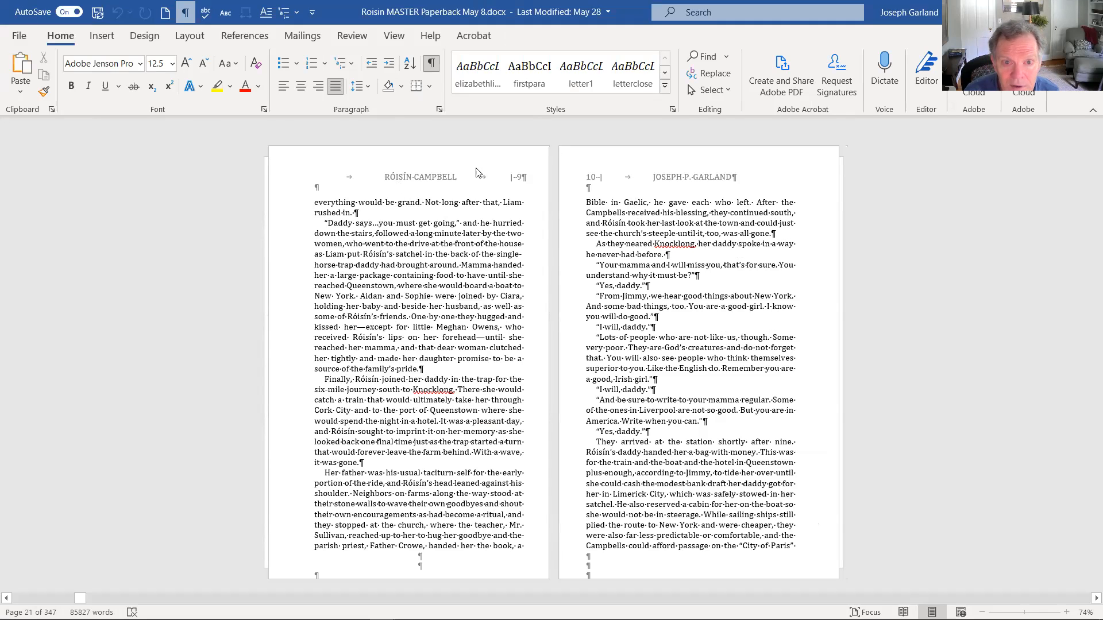
- Switch to Roisin MASTER Paperback May 8.docx and examine its alternating page headers, chapter opening, and Roman-numbered contents pages
{"action": "scroll", "coordinate": [662, 262], "scroll_direction": "down", "scroll_amount": 1}
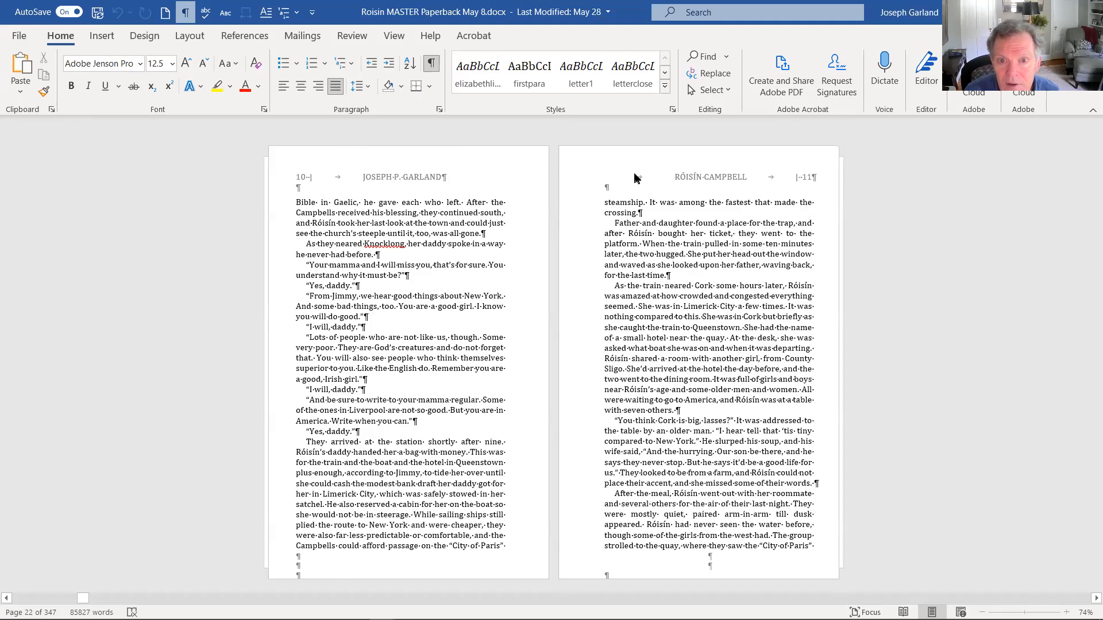
{"action": "scroll", "coordinate": [684, 264], "scroll_direction": "up", "scroll_amount": 8}
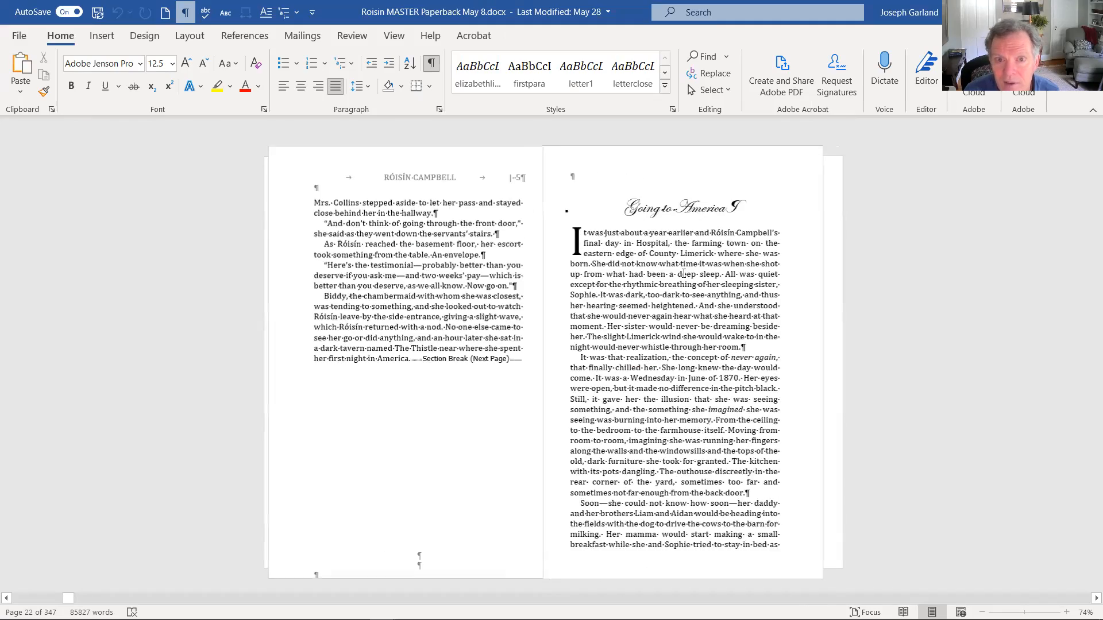
{"action": "scroll", "coordinate": [676, 280], "scroll_direction": "up", "scroll_amount": 5}
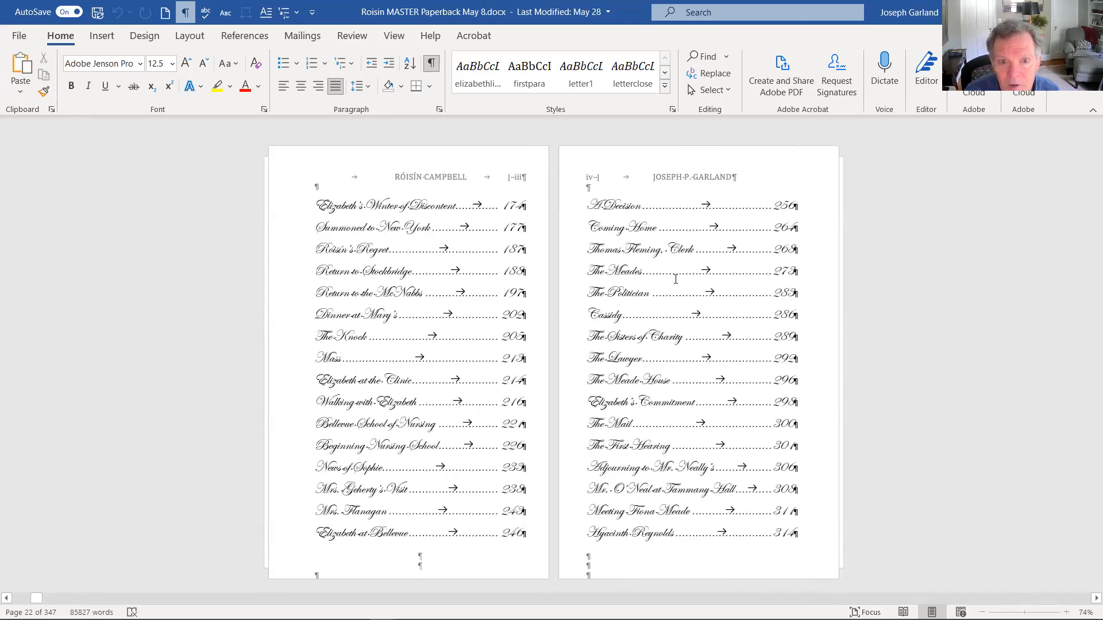
{"action": "scroll", "coordinate": [669, 304], "scroll_direction": "down", "scroll_amount": 3}
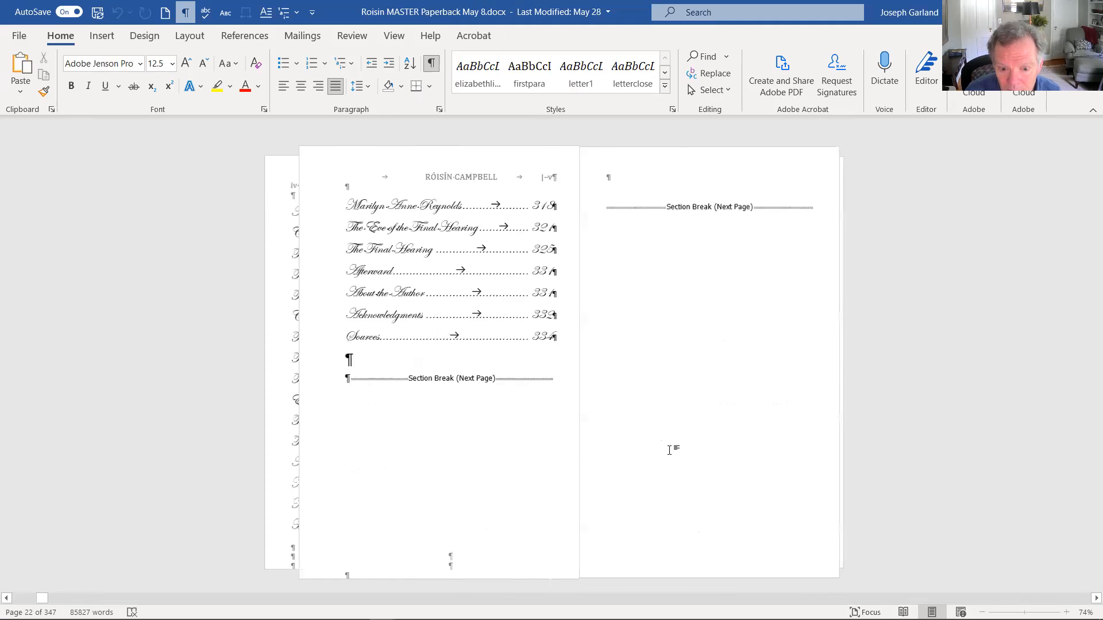